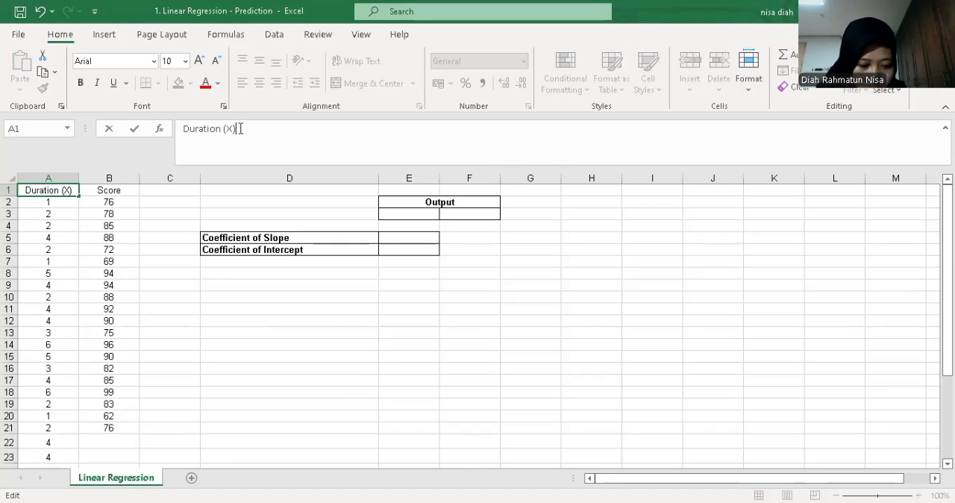
# Extend the column header in B1 so it reads "Score (Y)"
pyautogui.click(110, 190)
pyautogui.click(254, 128)
pyautogui.write('(Y)')
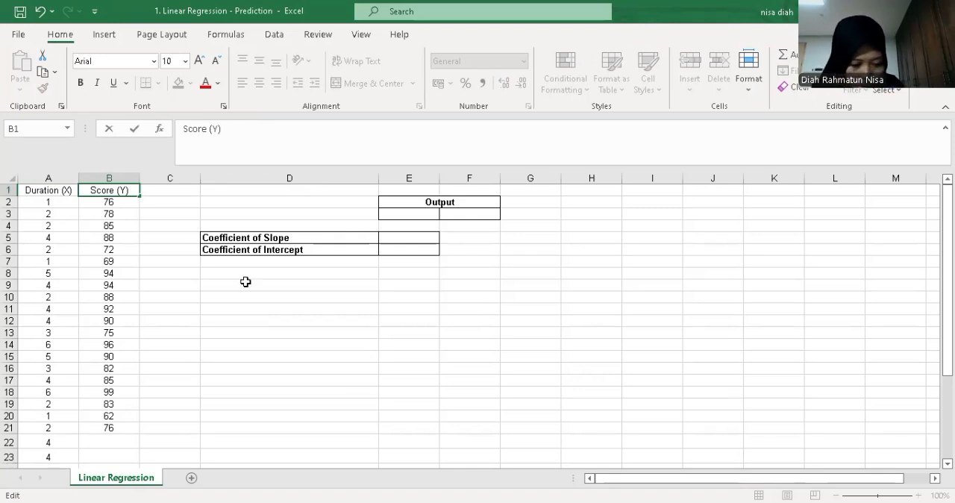
# Start a LINEST formula in E5 for the slope coefficient, with B2:B21 as known y values and A2:A21 as known x values
pyautogui.click(413, 237)
pyautogui.write('=')
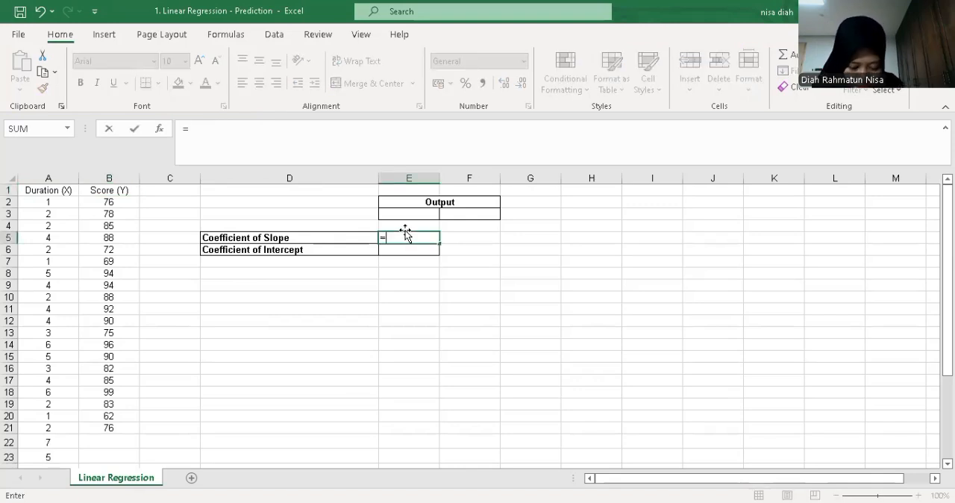
pyautogui.write('LINEST(')
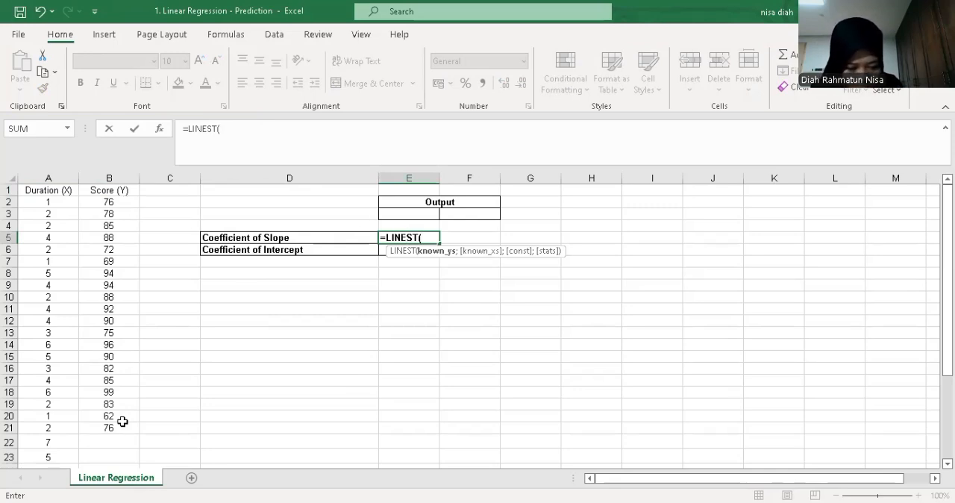
pyautogui.moveTo(112, 202); pyautogui.dragTo(123, 424)
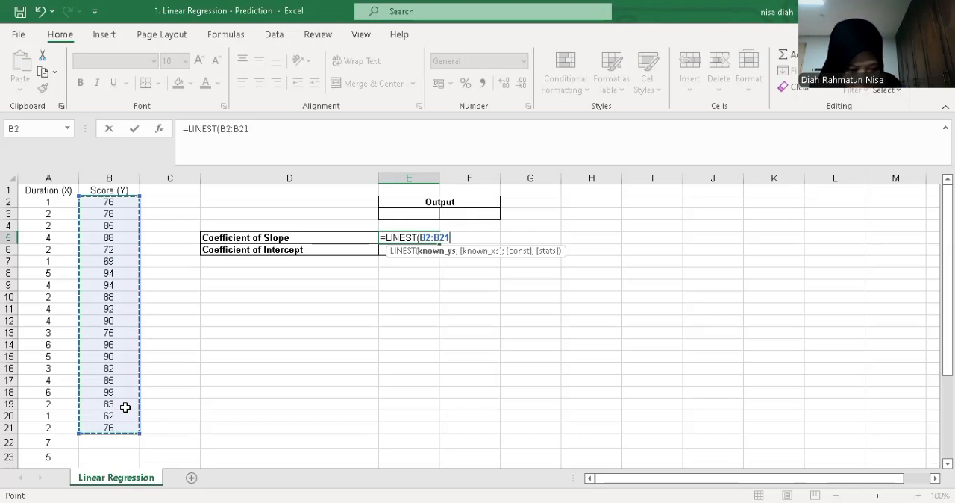
pyautogui.write(';')
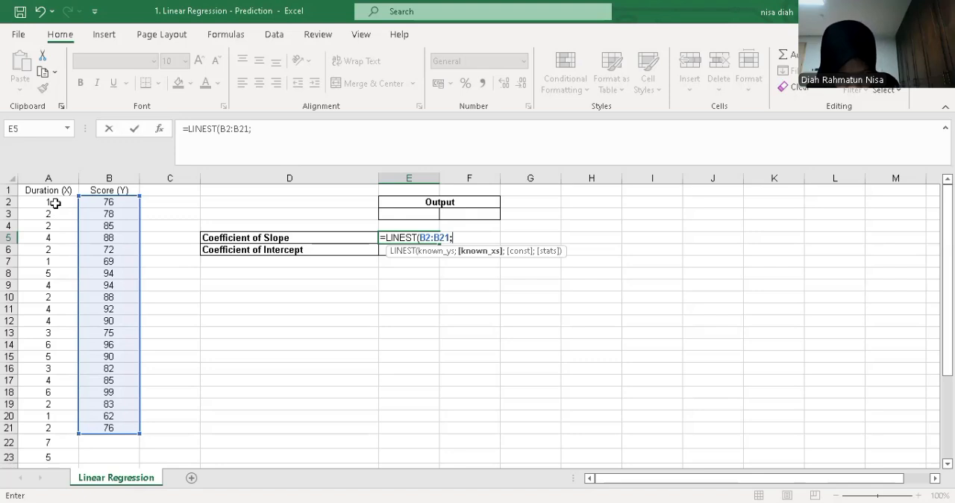
pyautogui.click(56, 201)
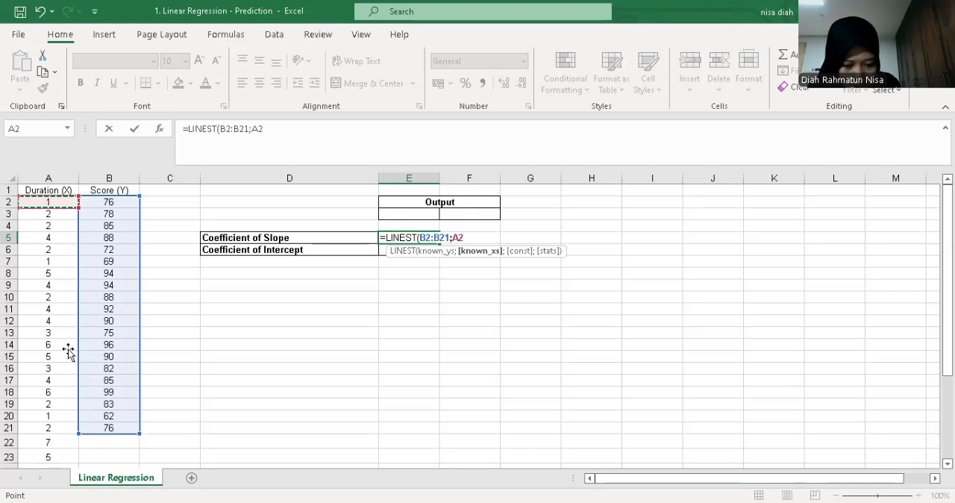
pyautogui.hotkey('ctrl', 'shift', 'Down')
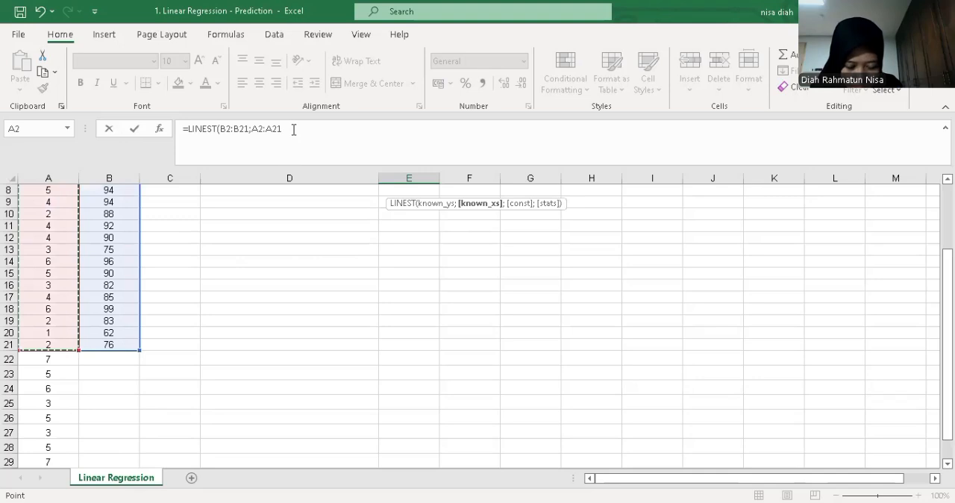
# Complete the LINEST formula with the constant argument TRUE and the statistics argument FALSE, and check the entered formula
pyautogui.write(';')
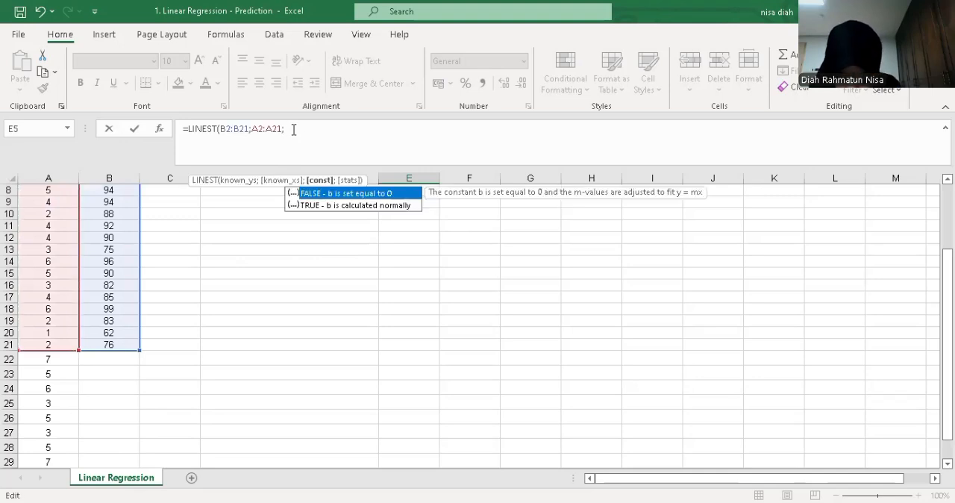
pyautogui.click(329, 206)
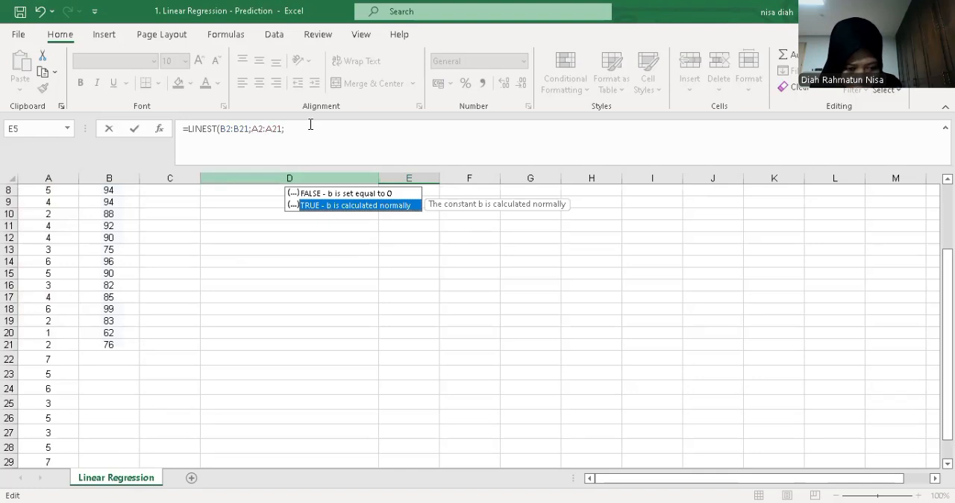
pyautogui.press('Tab')
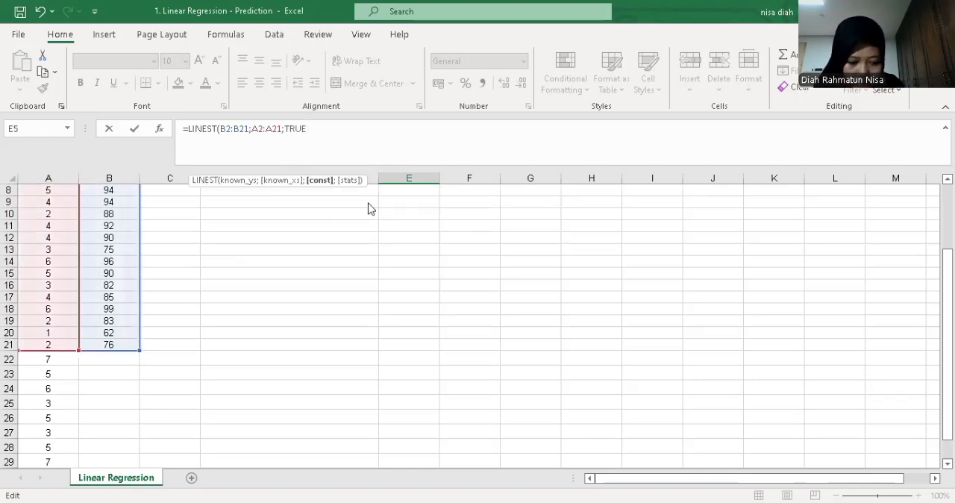
pyautogui.write(';')
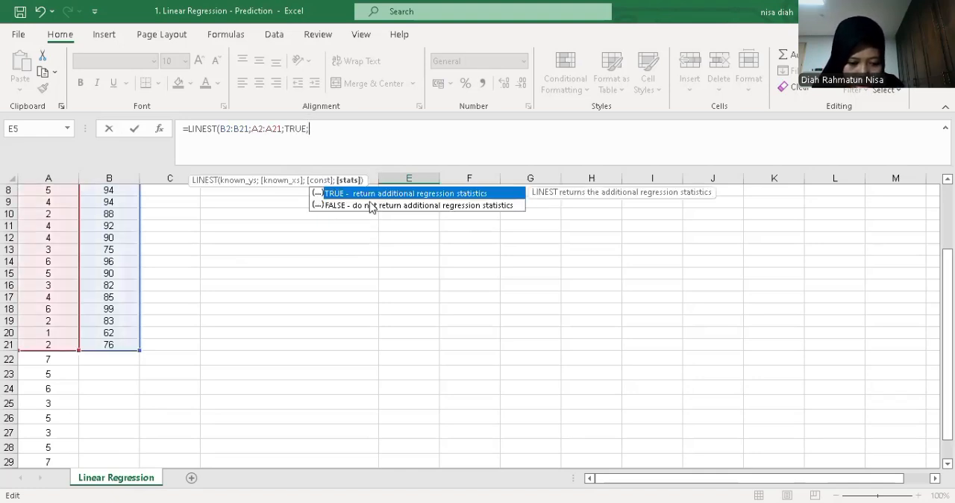
pyautogui.click(371, 206)
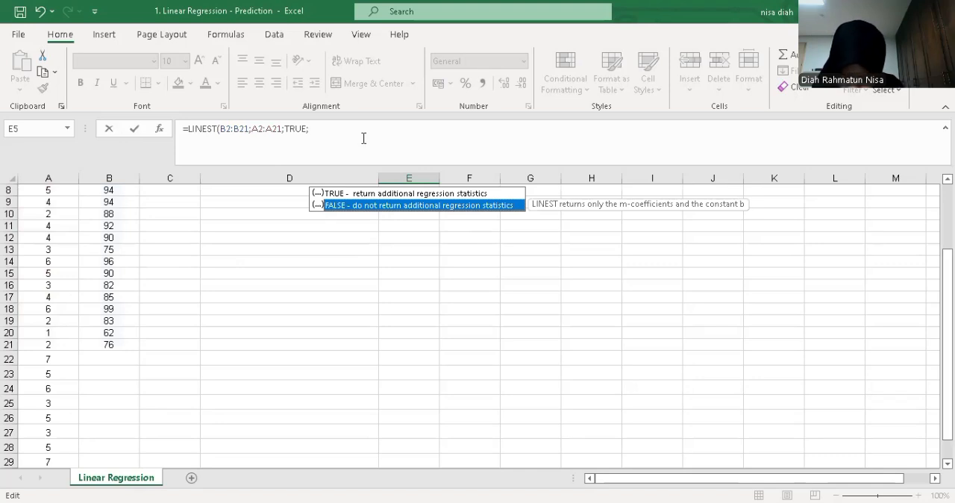
pyautogui.press('Tab')
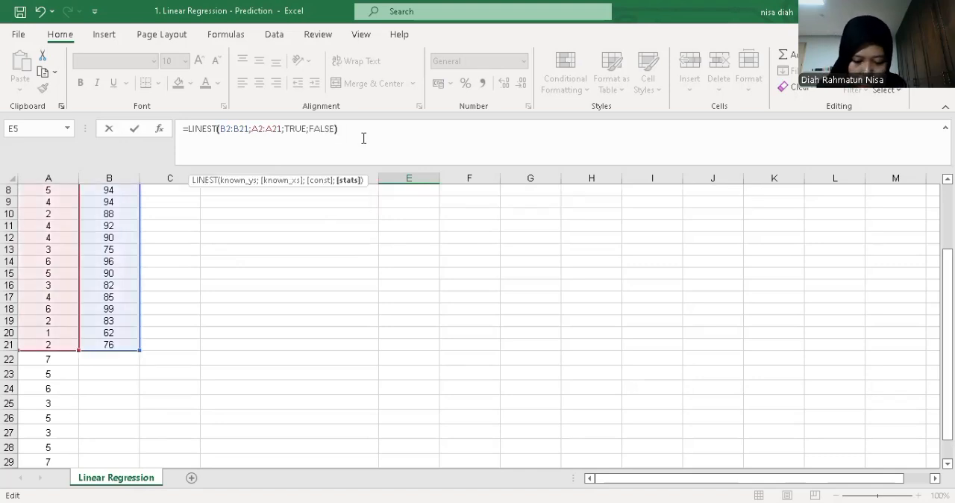
pyautogui.write(')')
pyautogui.press('Return')
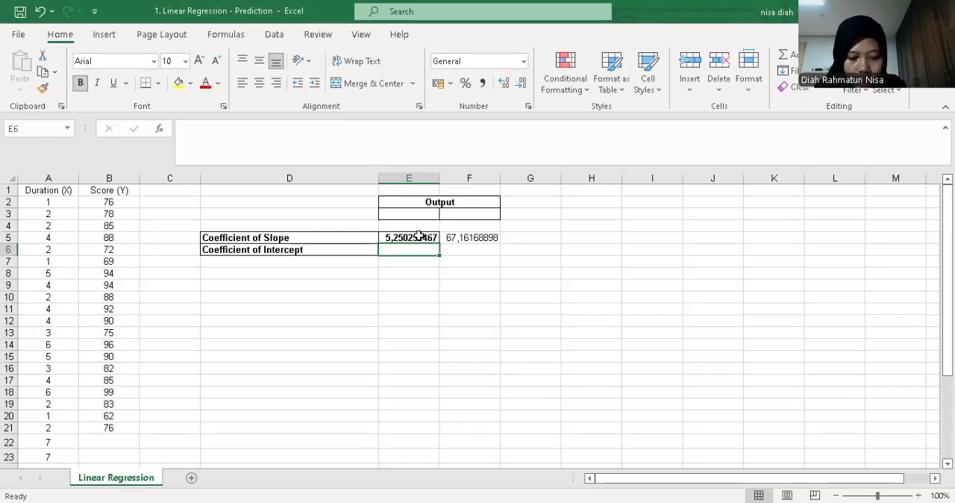
pyautogui.click(419, 236)
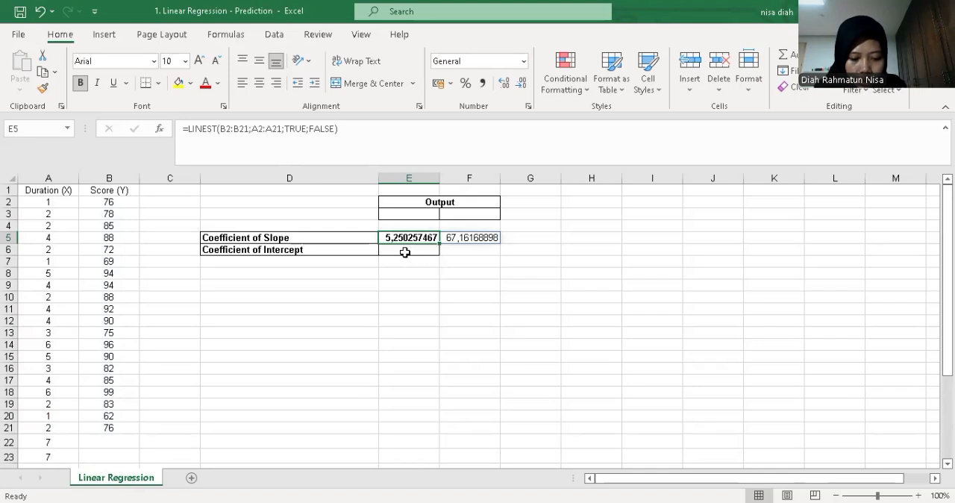
pyautogui.click(405, 253)
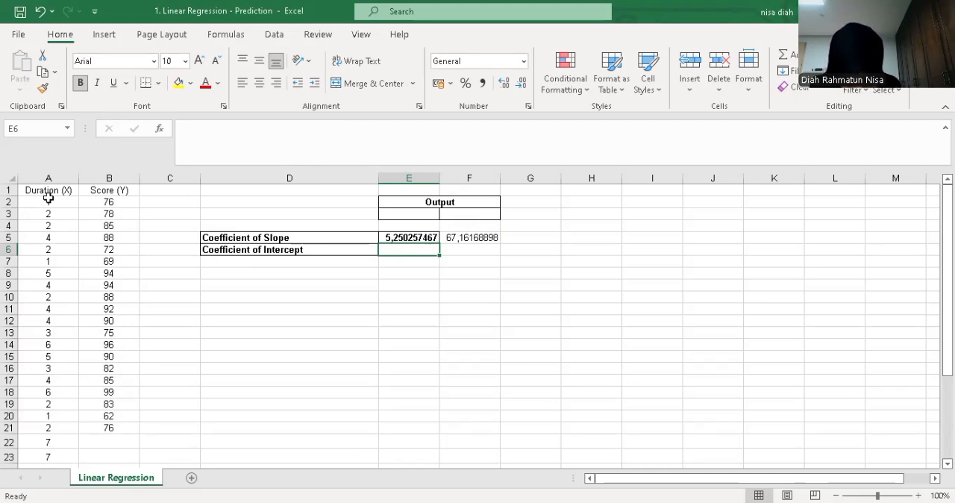
# Insert a markers-only scatter chart from A2:B21 and place it beside the output table, over columns G to L
pyautogui.moveTo(48, 200); pyautogui.dragTo(119, 427)
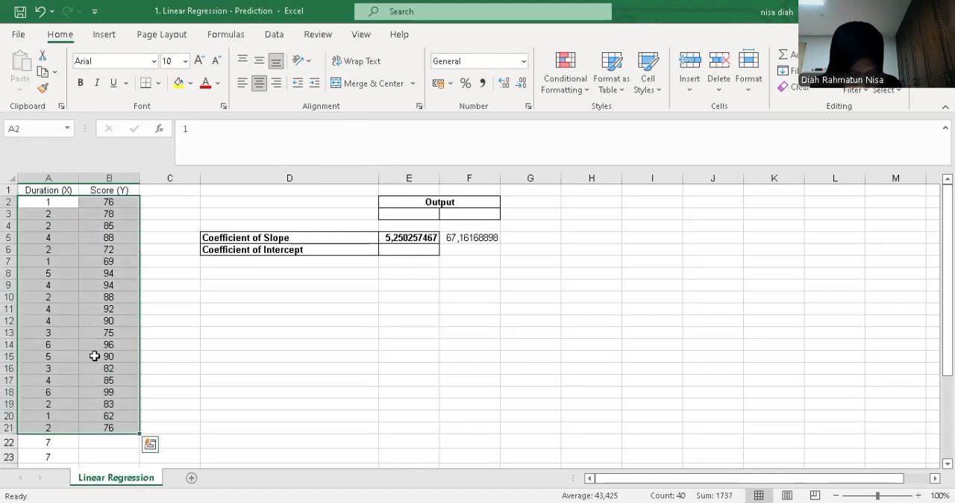
pyautogui.click(105, 35)
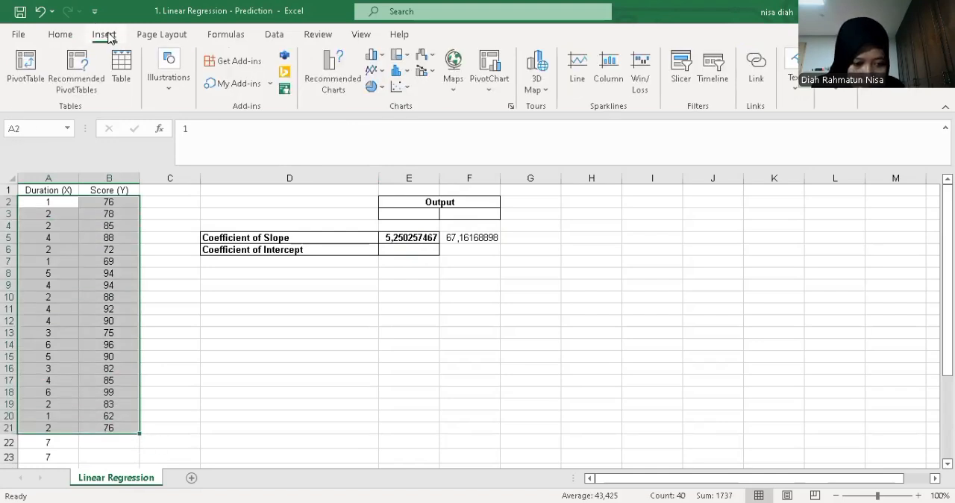
pyautogui.click(408, 91)
pyautogui.click(412, 126)
pyautogui.moveTo(377, 269); pyautogui.dragTo(591, 215)
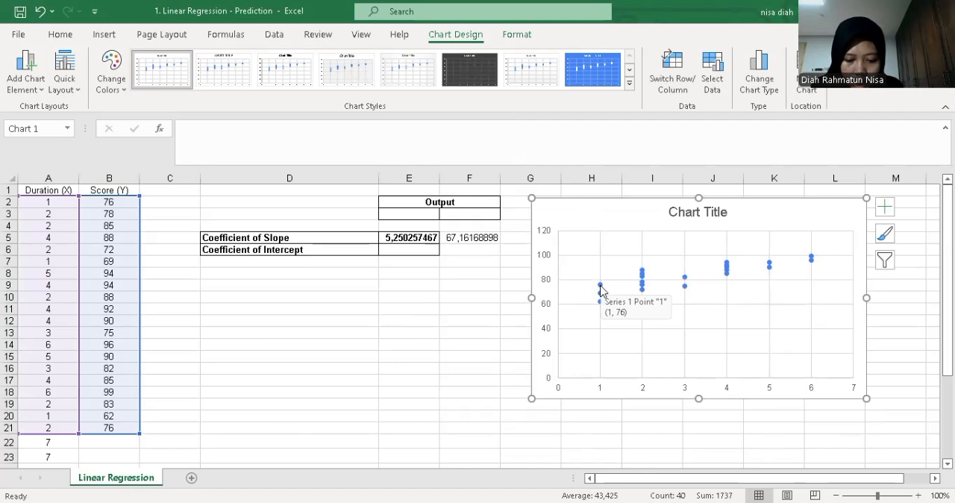
# Add a linear trendline to the scatter chart's data series and display its equation on the chart
pyautogui.rightClick(601, 289)
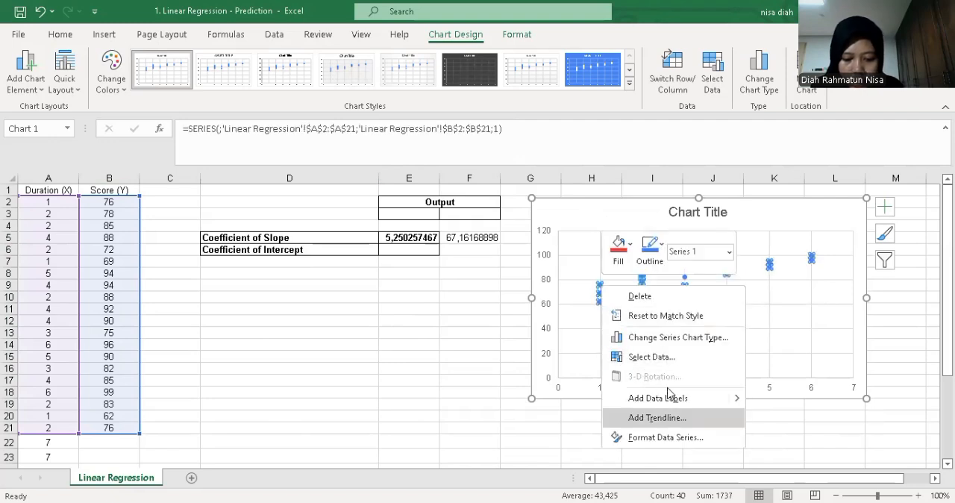
pyautogui.click(664, 419)
pyautogui.scroll(-4, 838, 342)
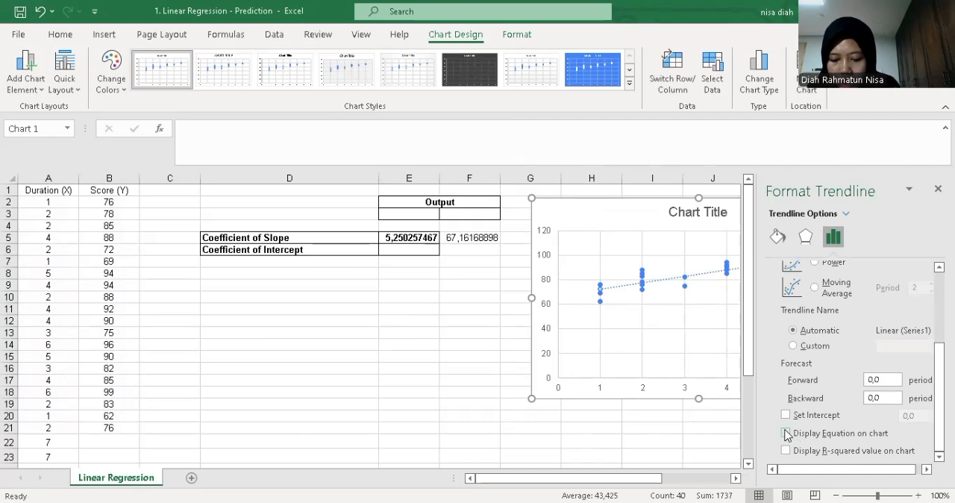
pyautogui.click(785, 434)
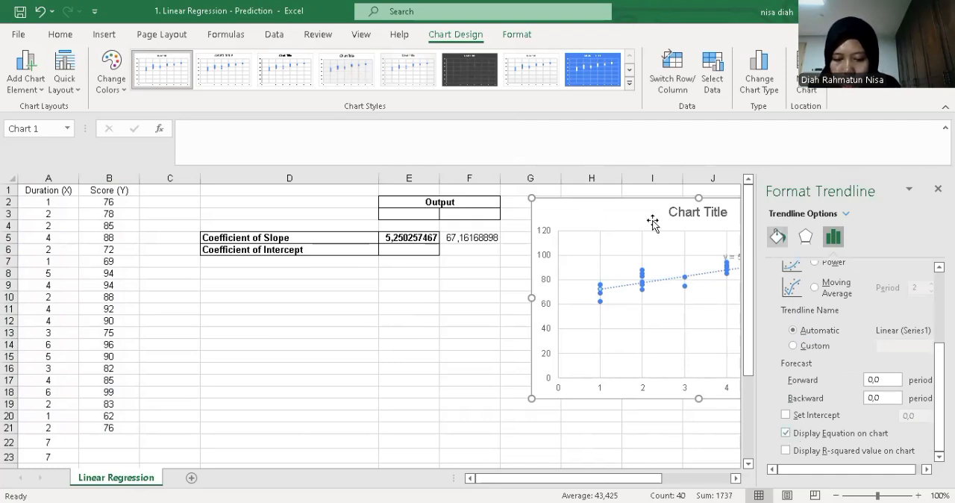
# Move the chart below the coefficient table and place the trendline equation beside the chart title, clear of the data points
pyautogui.moveTo(362, 278); pyautogui.dragTo(377, 305)
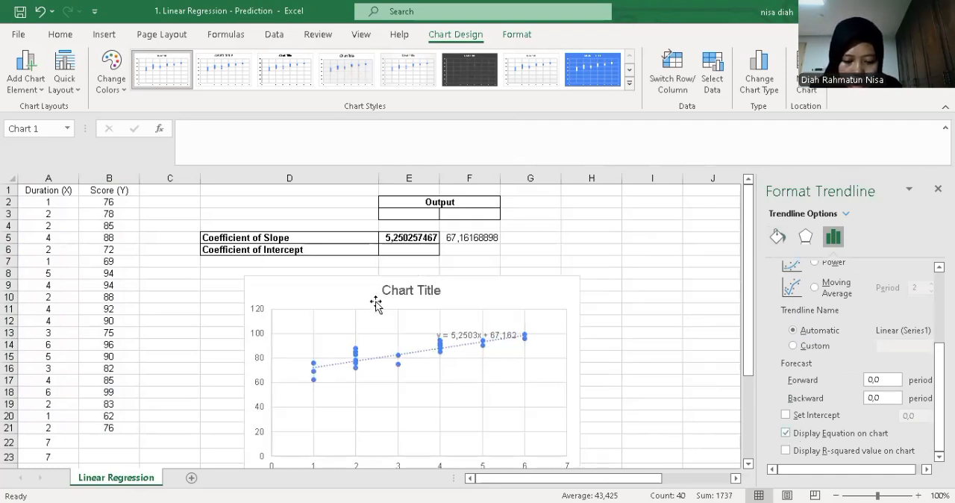
pyautogui.click(474, 335)
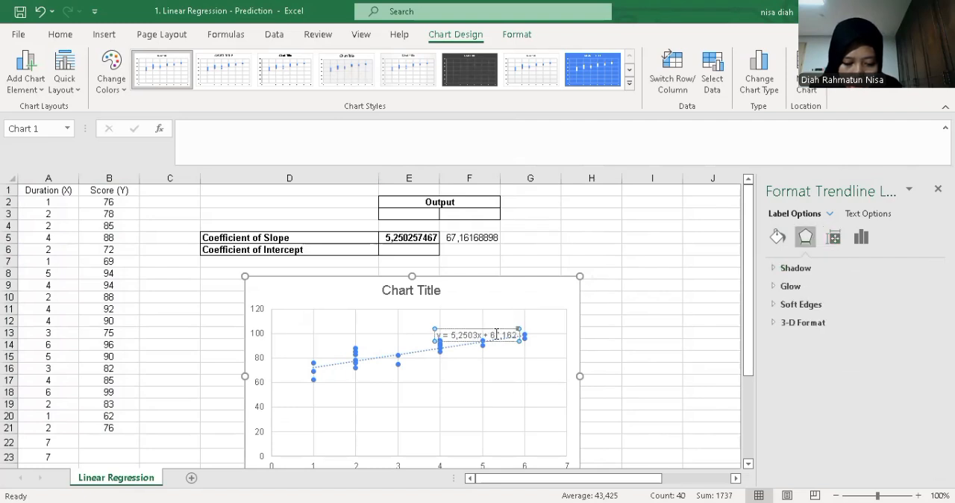
pyautogui.moveTo(497, 342); pyautogui.dragTo(534, 292)
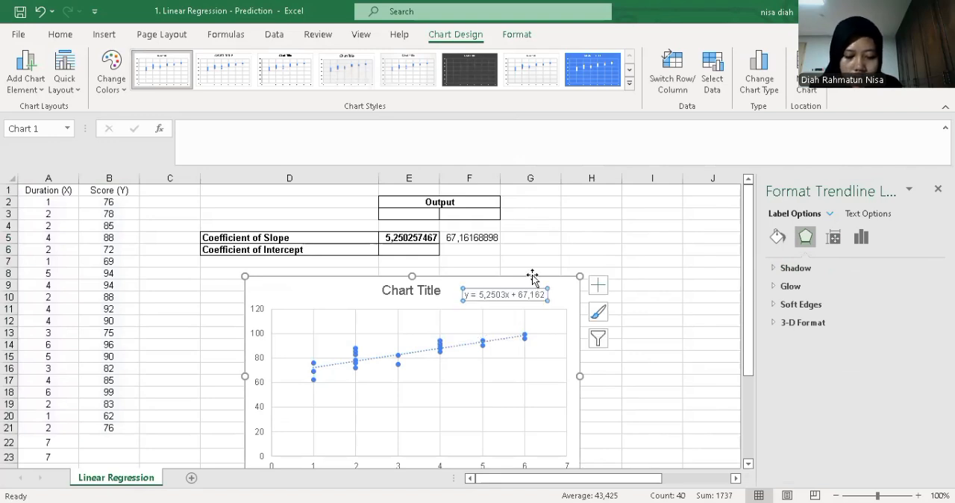
# Enter the coefficient of intercept in E6 as 67,162
pyautogui.click(401, 251)
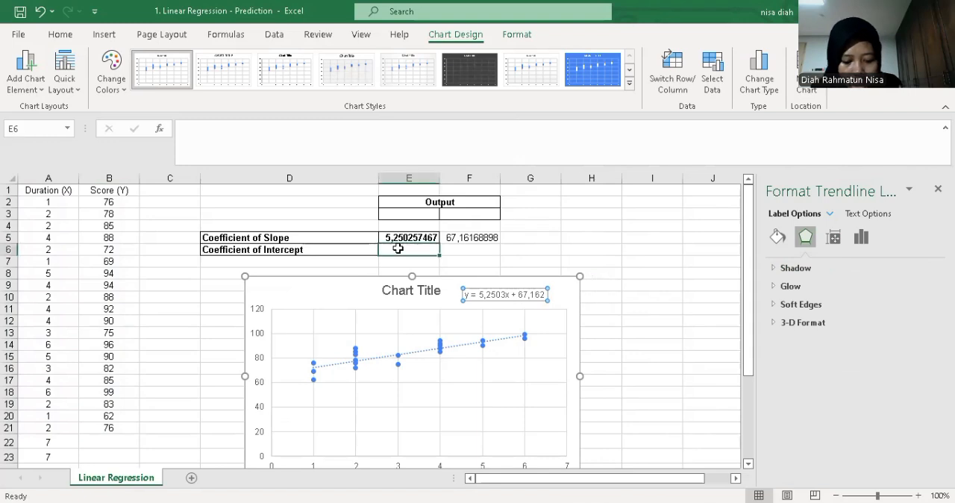
pyautogui.write('67,162')
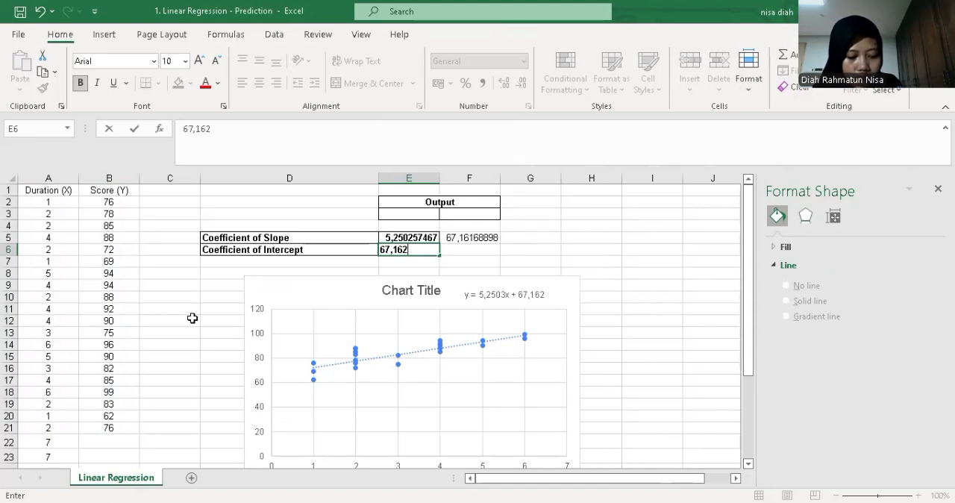
# Enter the prediction formula =$E$5*A22+$E$6 in B22, the first empty score cell
pyautogui.scroll(-2, 192, 318)
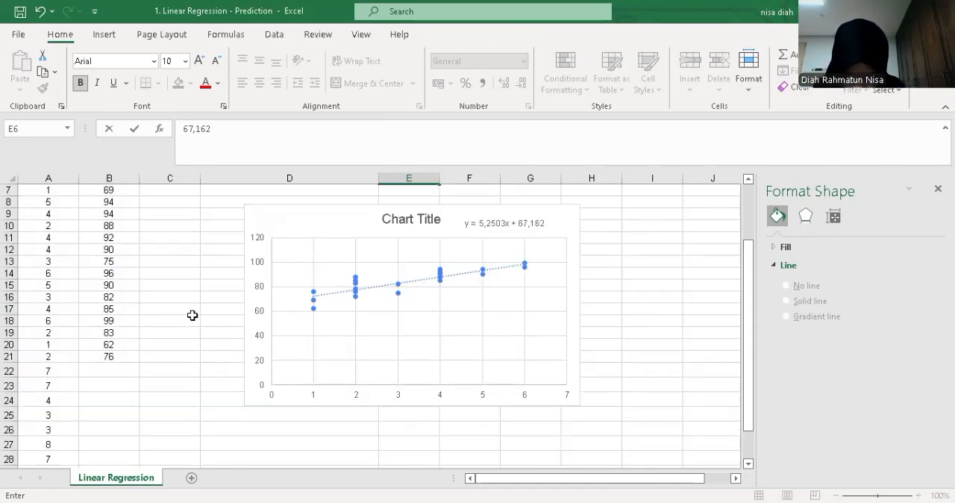
pyautogui.click(107, 368)
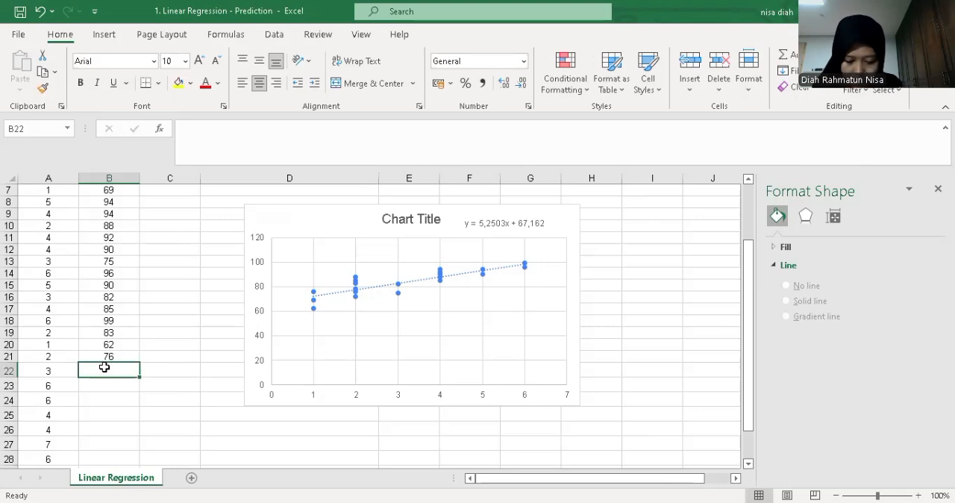
pyautogui.write('=')
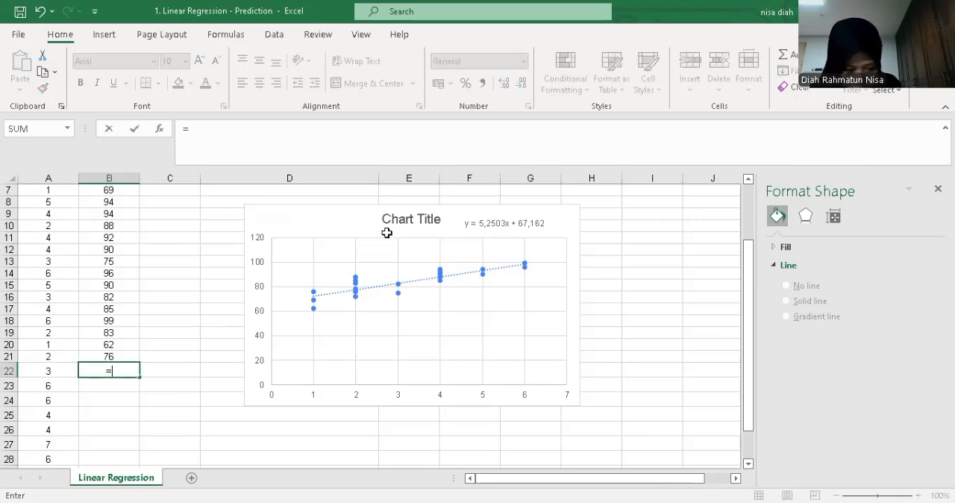
pyautogui.scroll(2, 396, 235)
pyautogui.click(410, 237)
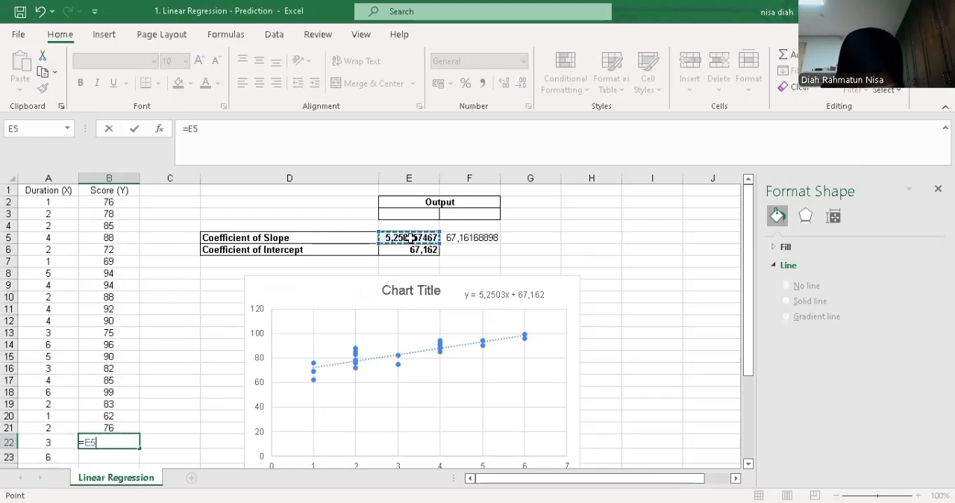
pyautogui.press('F4')
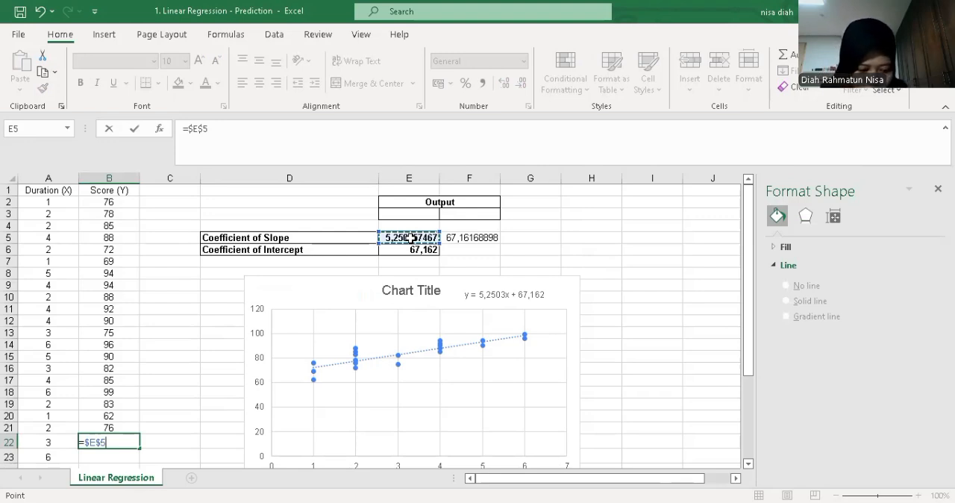
pyautogui.write('*')
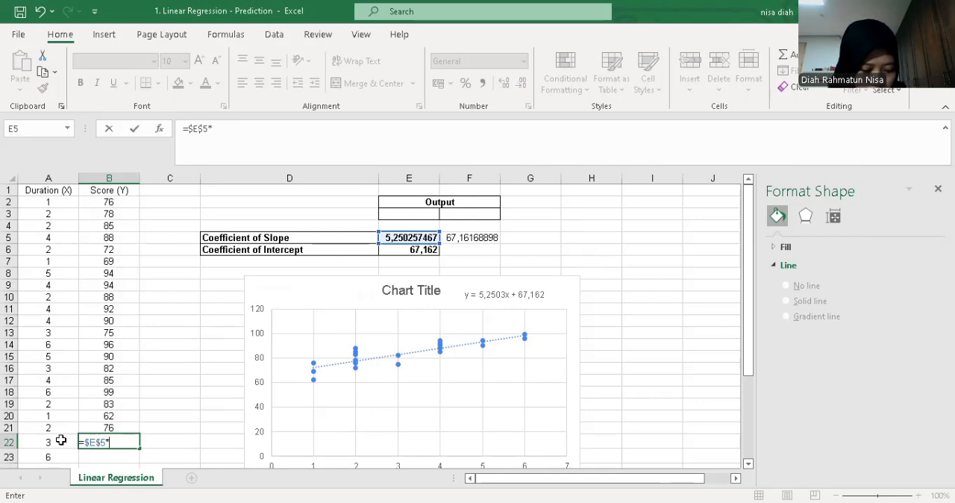
pyautogui.click(61, 440)
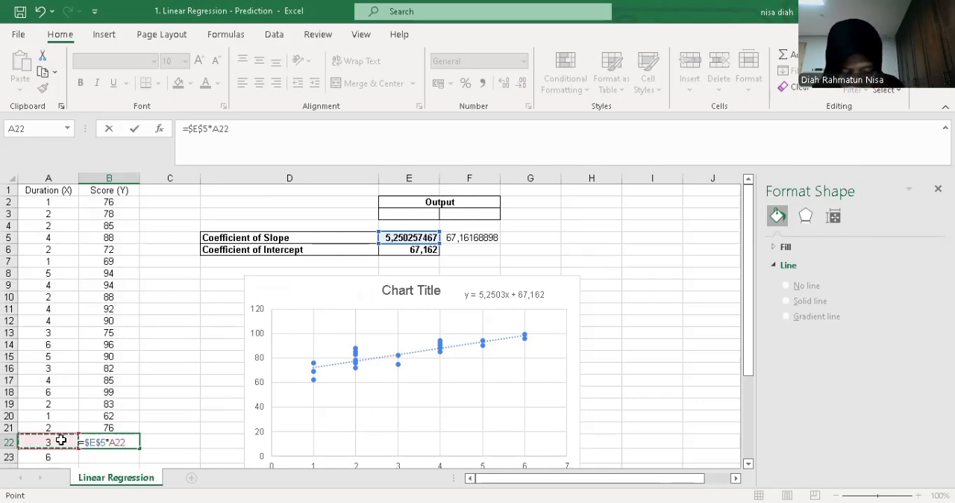
pyautogui.write('+')
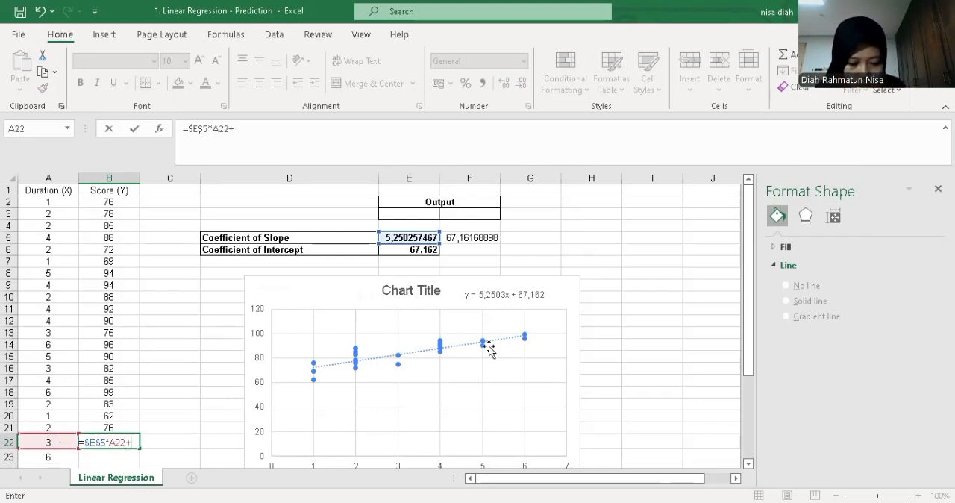
pyautogui.click(415, 248)
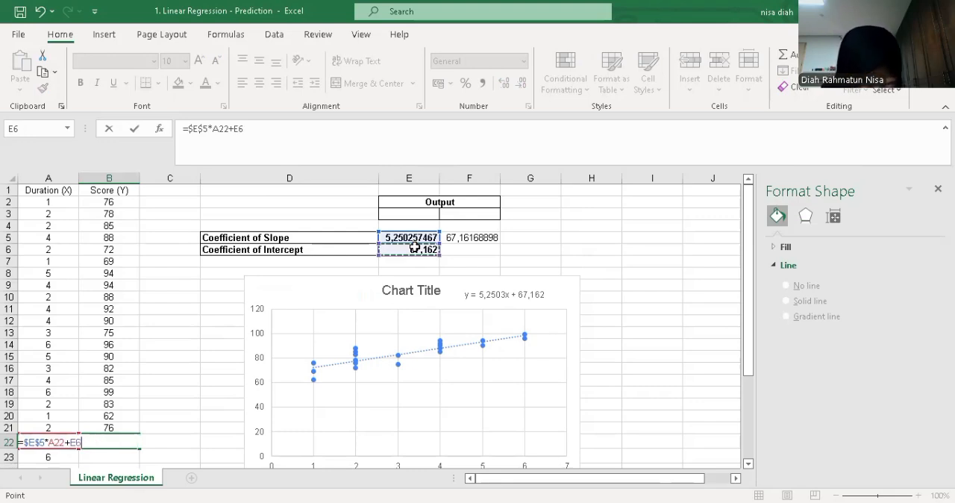
pyautogui.press('F4')
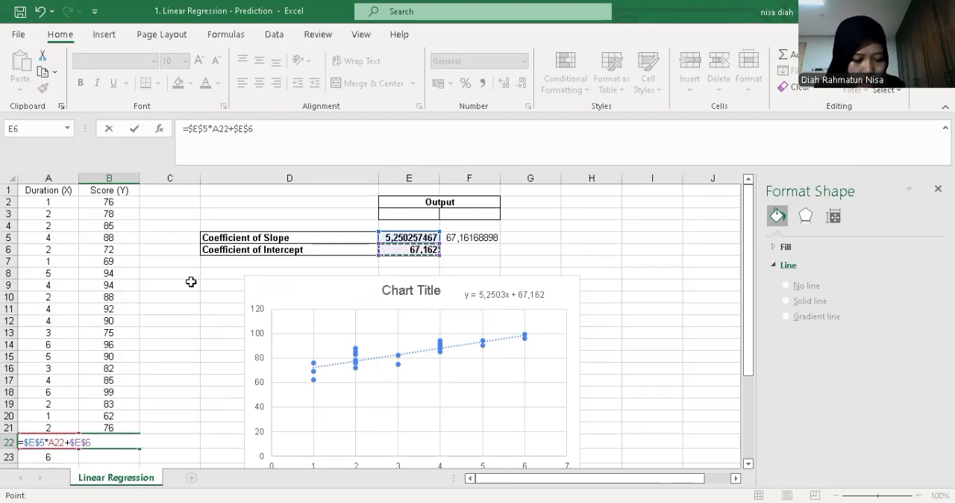
pyautogui.press('Return')
# Format the predicted score in B22 with no decimals and fill its formula down the empty score cells below
pyautogui.scroll(-2, 116, 367)
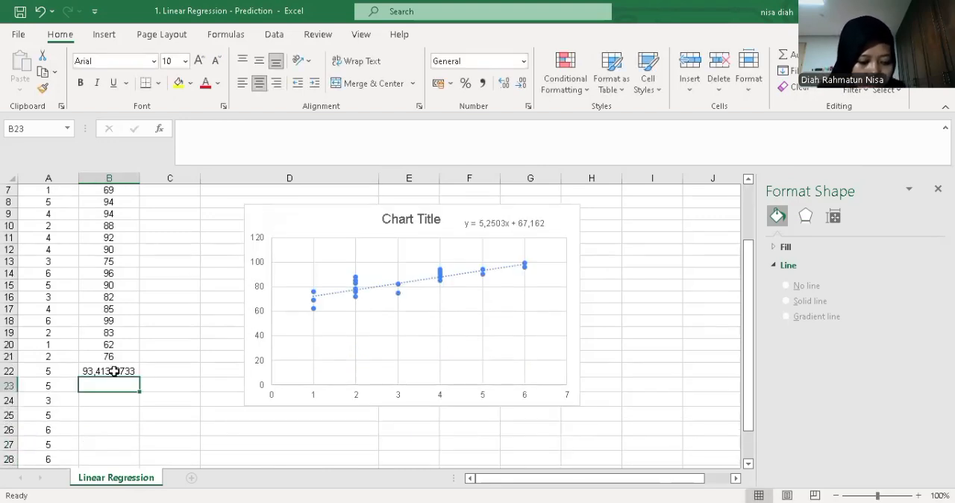
pyautogui.click(114, 371)
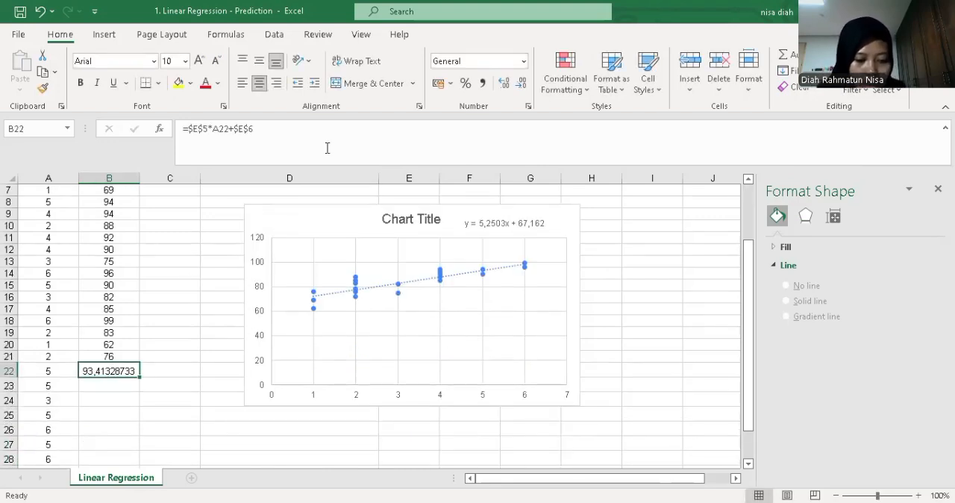
pyautogui.click(521, 83)
pyautogui.click(521, 82)
pyautogui.click(520, 82)
pyautogui.click(521, 82)
pyautogui.click(521, 82)
pyautogui.click(521, 82)
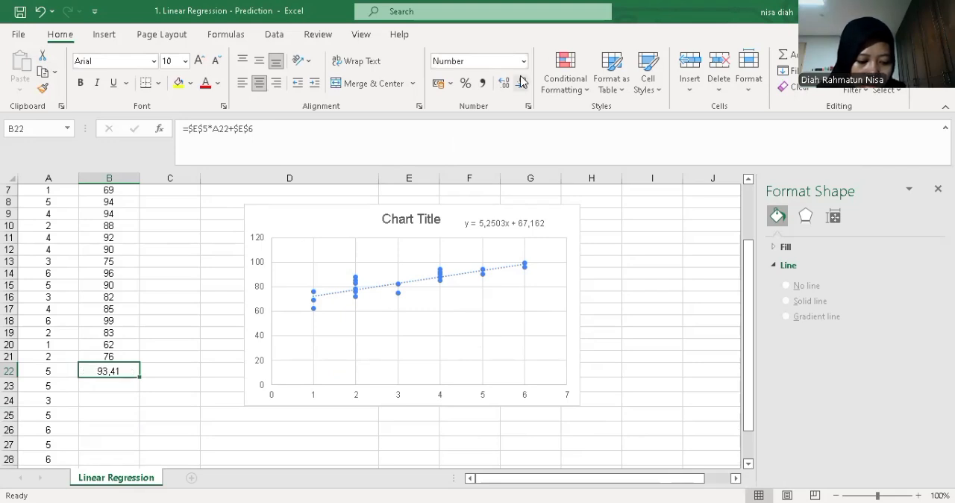
pyautogui.click(521, 82)
pyautogui.click(521, 82)
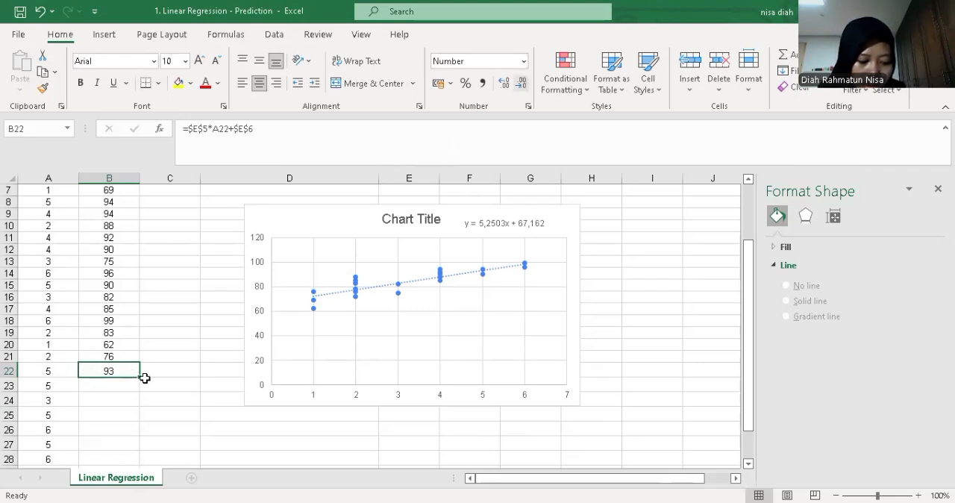
pyautogui.scroll(-2, 142, 344)
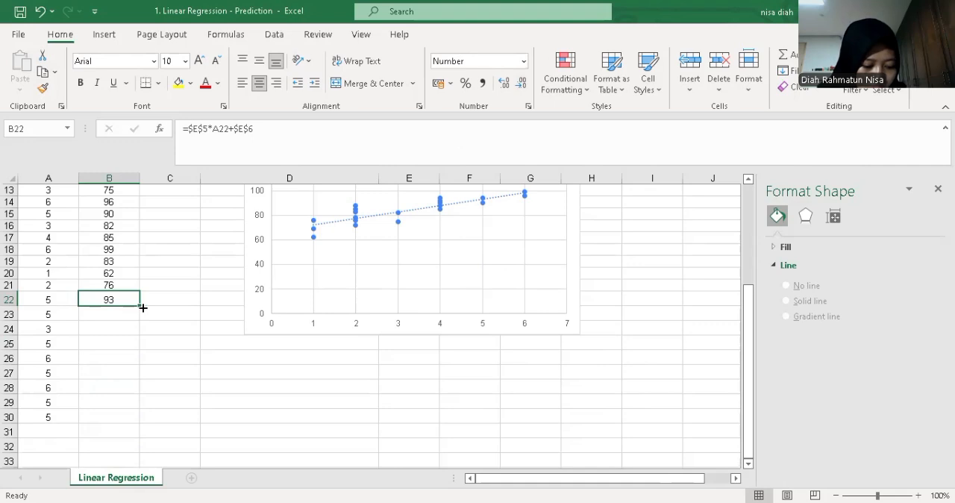
pyautogui.moveTo(139, 304); pyautogui.dragTo(114, 357)
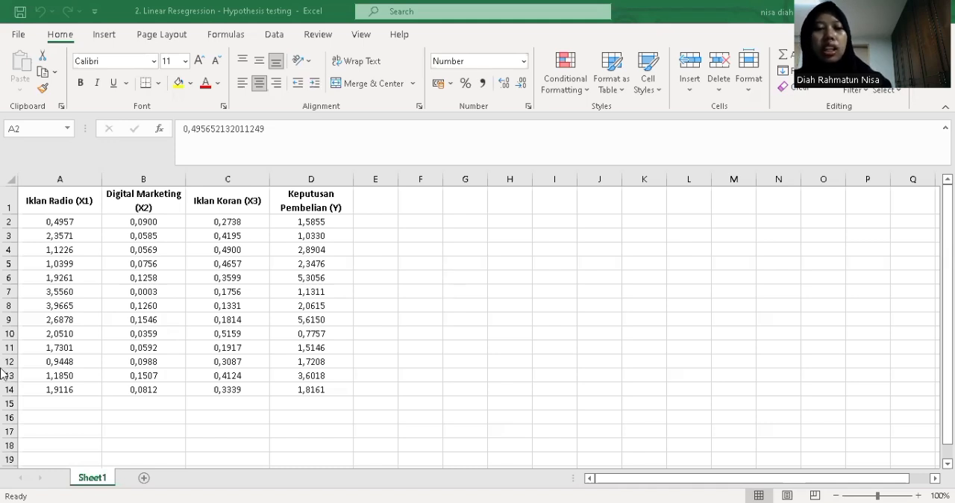
# Copy the advertising data in A2:D14 and paste it into the empty data sheet in SPSS, starting at the first cell
pyautogui.moveTo(69, 222); pyautogui.dragTo(323, 388)
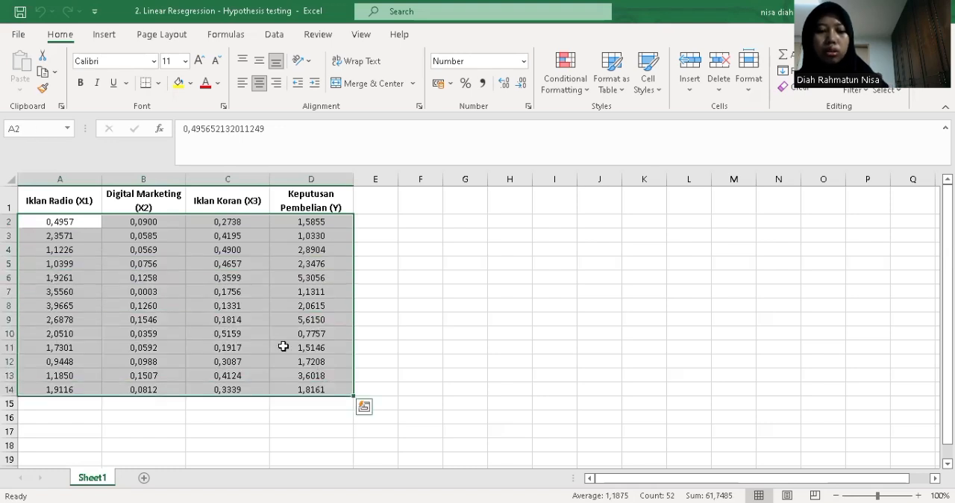
pyautogui.hotkey('ctrl', 'c')
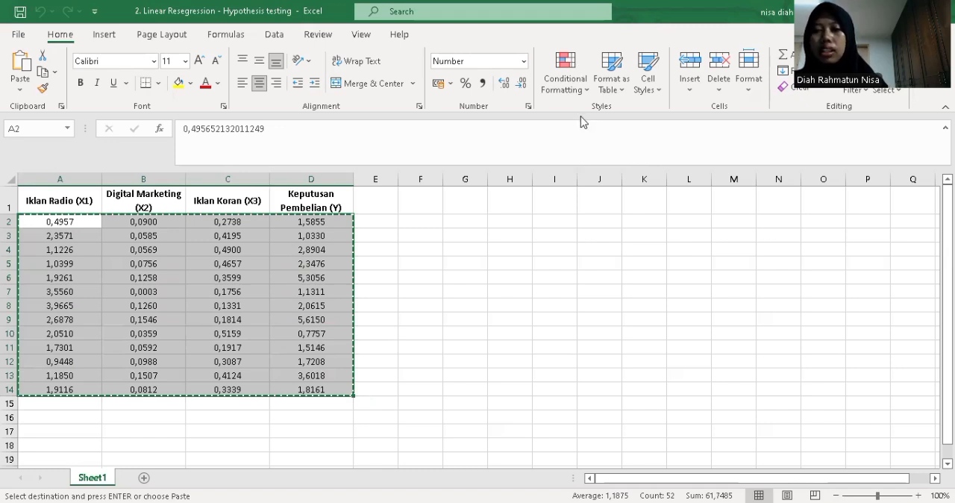
pyautogui.hotkey('alt', 'Tab')
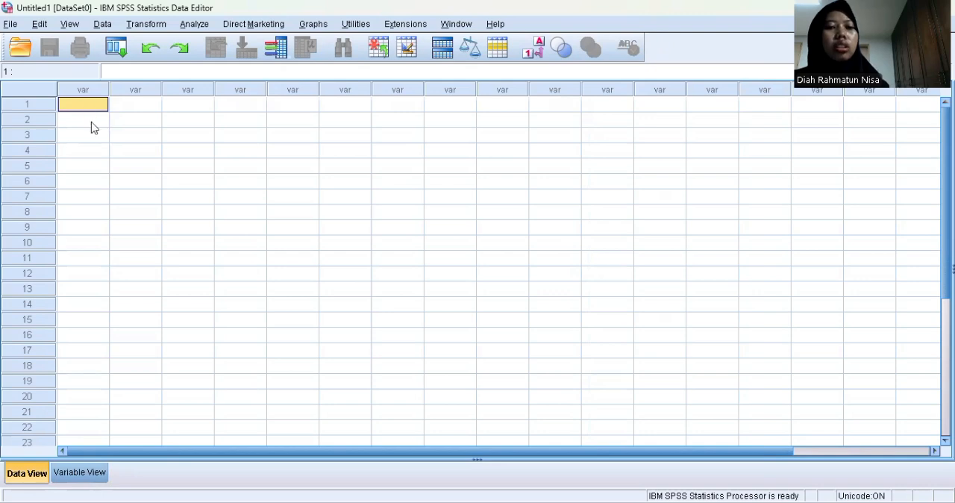
pyautogui.rightClick(92, 125)
pyautogui.press('Return')
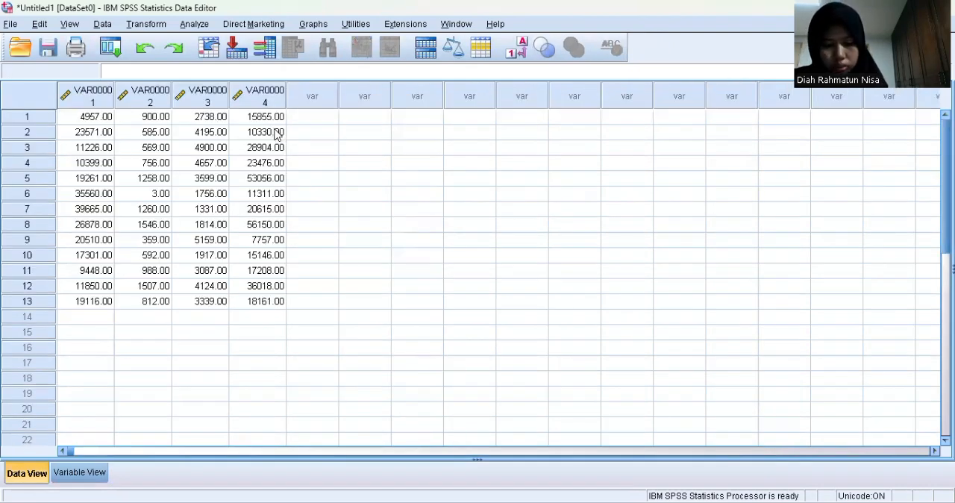
# Rename the first variable as X1 in the variable definitions
pyautogui.click(88, 476)
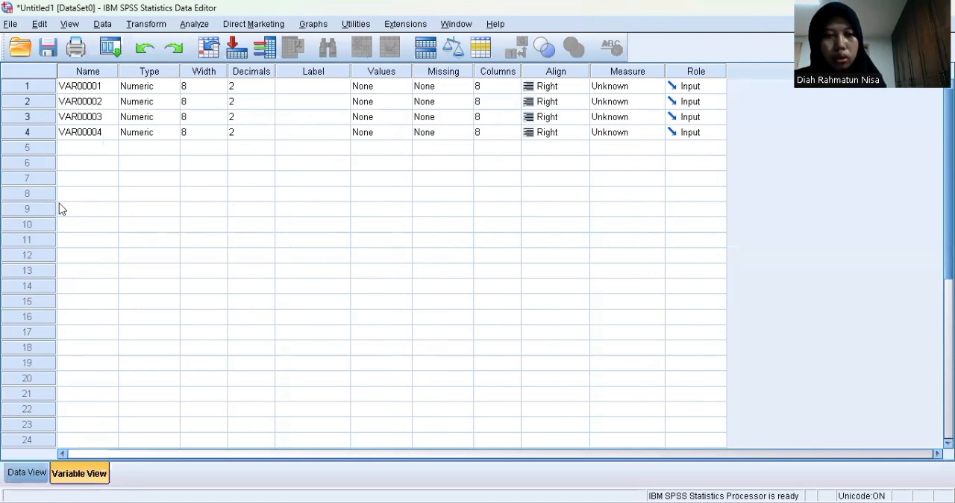
pyautogui.click(100, 87)
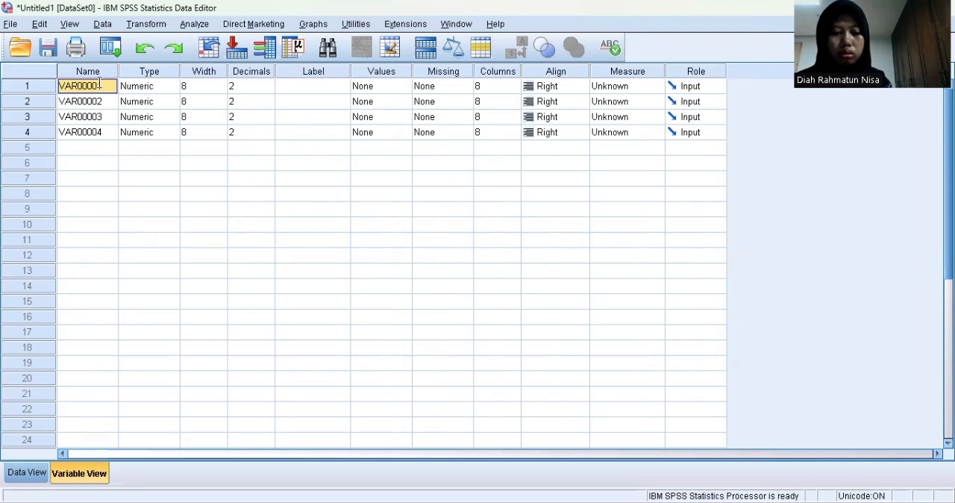
pyautogui.write('x')
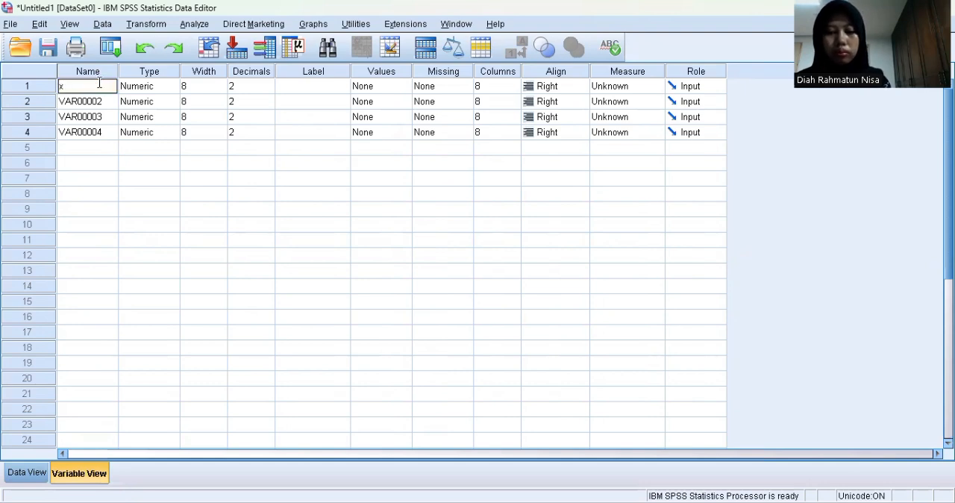
pyautogui.write('11')
pyautogui.press('BackSpace')
pyautogui.press('BackSpace')
pyautogui.write('X1')
pyautogui.press('Return')
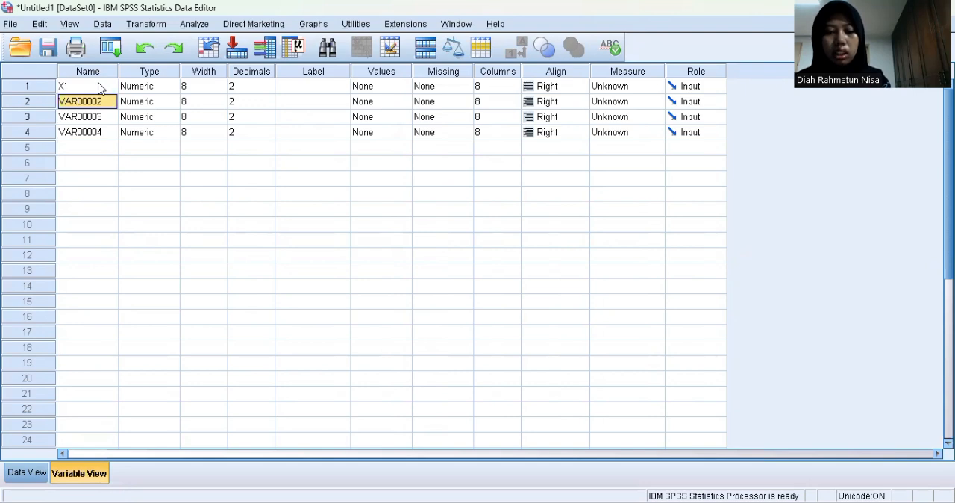
# Rename the second, third and fourth variables as X2, X3 and Y
pyautogui.write('X2')
pyautogui.press('Return')
pyautogui.write('X3')
pyautogui.press('Return')
pyautogui.write('Y')
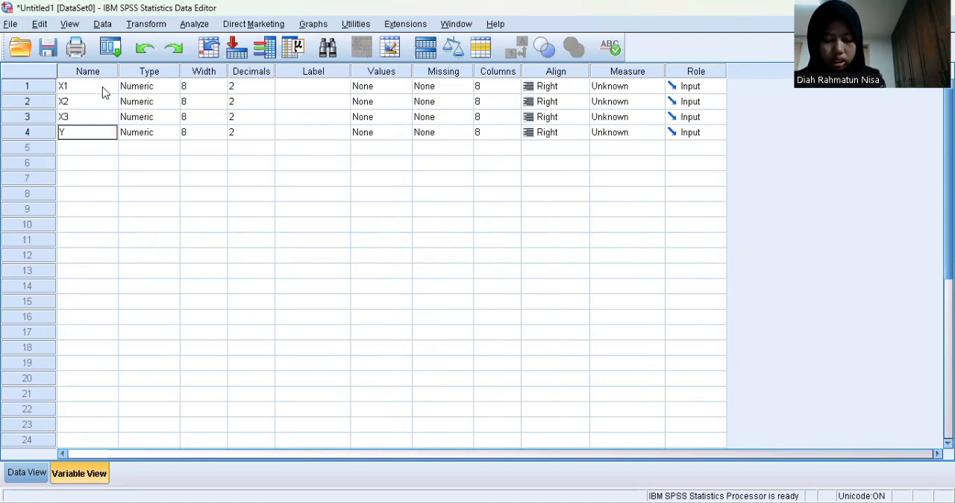
# Set the number of decimals to 0 for all four variables X1, X2, X3 and Y
pyautogui.click(267, 91)
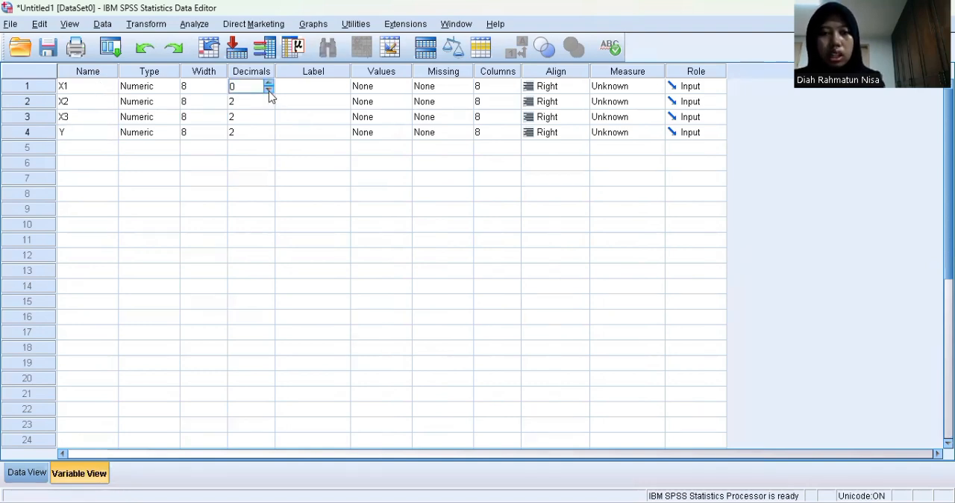
pyautogui.click(266, 105)
pyautogui.write('0')
pyautogui.click(271, 122)
pyautogui.write('0')
pyautogui.click(271, 138)
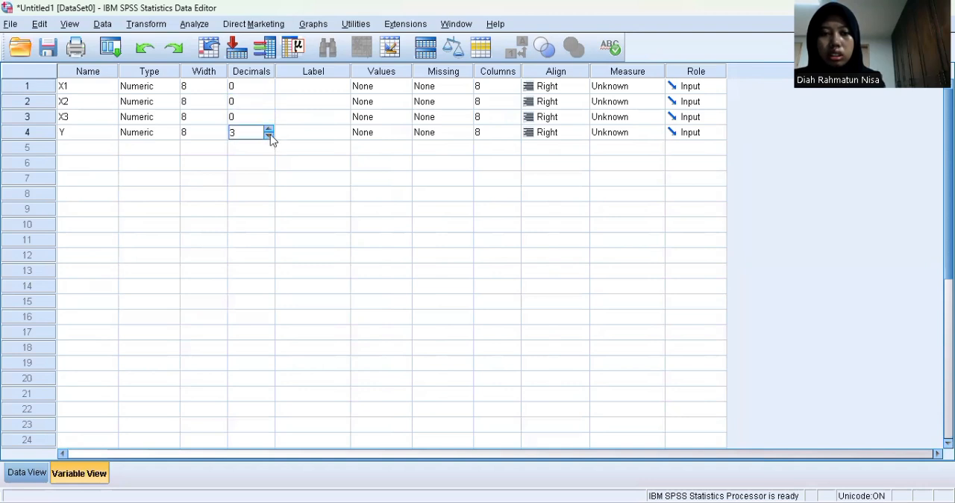
pyautogui.write('0')
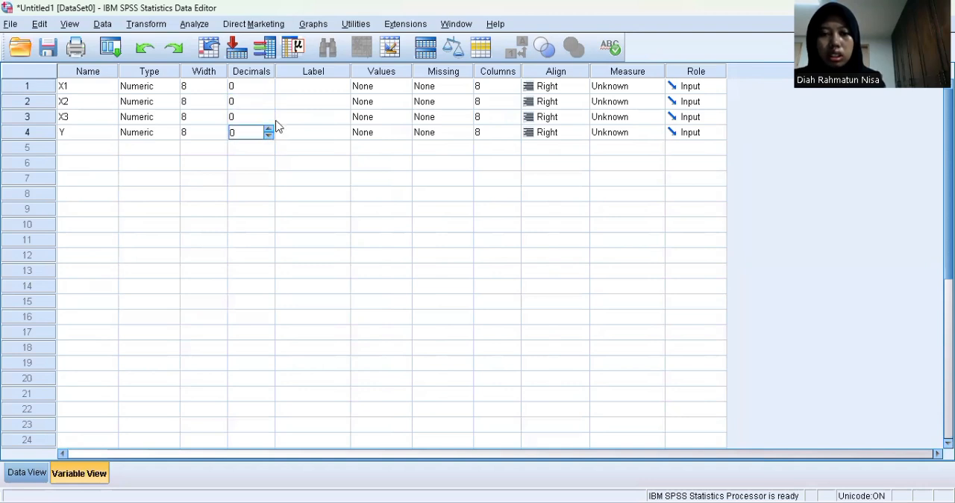
# Give variable X1 the label "Iklan radio"
pyautogui.click(301, 88)
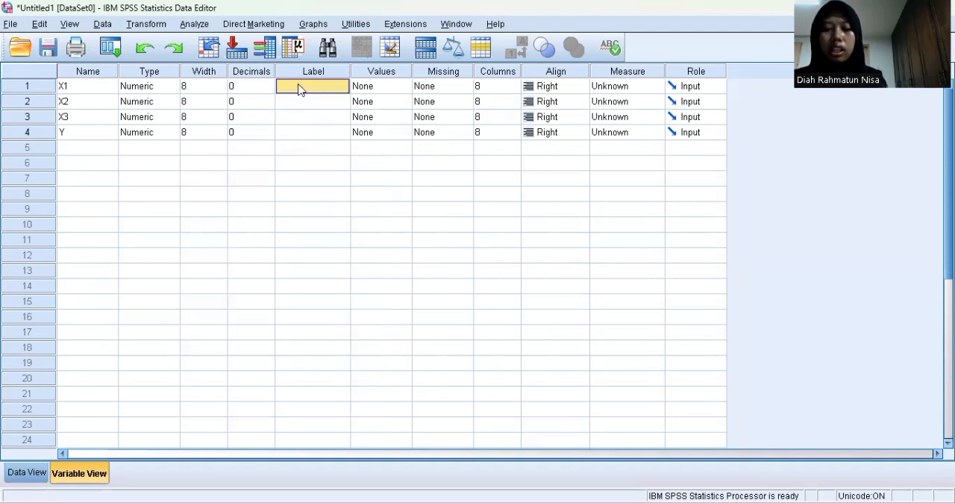
pyautogui.click(298, 85)
pyautogui.write('Iklan radio')
pyautogui.press('Return')
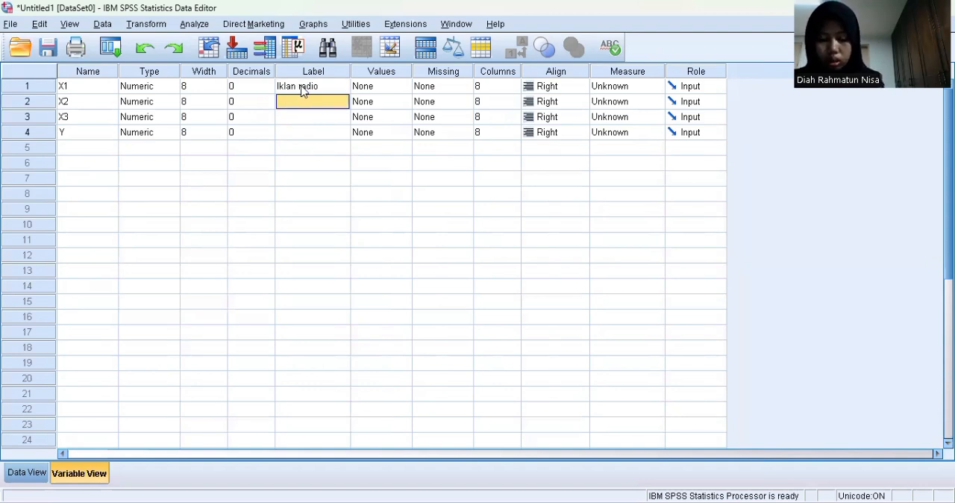
# Label variable X2 as "Digital Marketing" and variable X3 as "Iklan koran"
pyautogui.write('D')
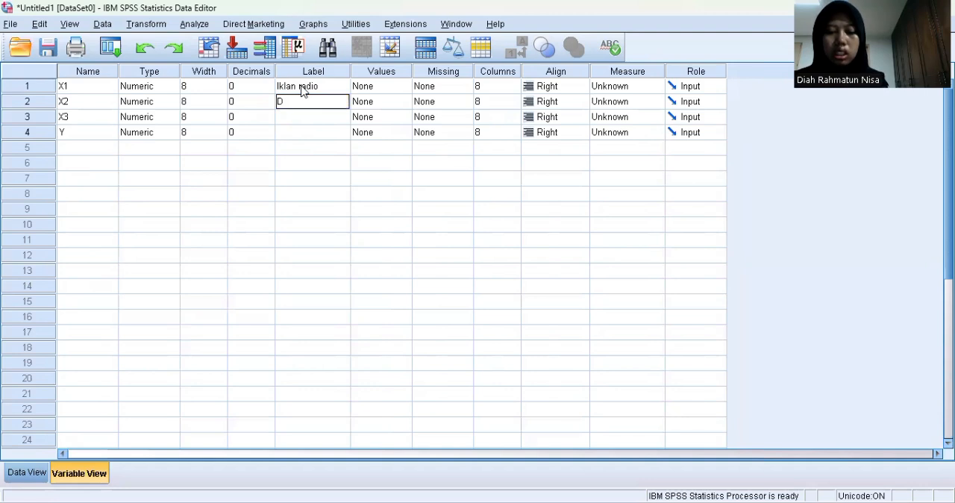
pyautogui.write('igital M')
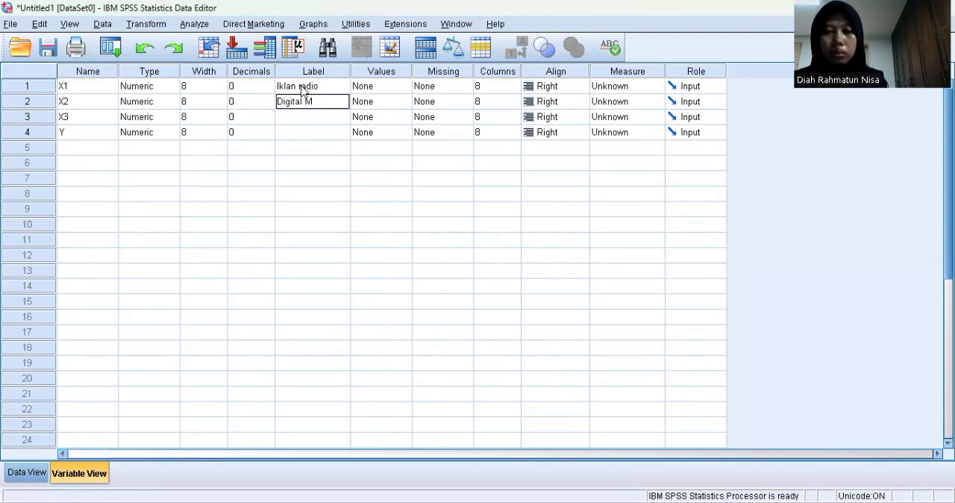
pyautogui.write('arketing')
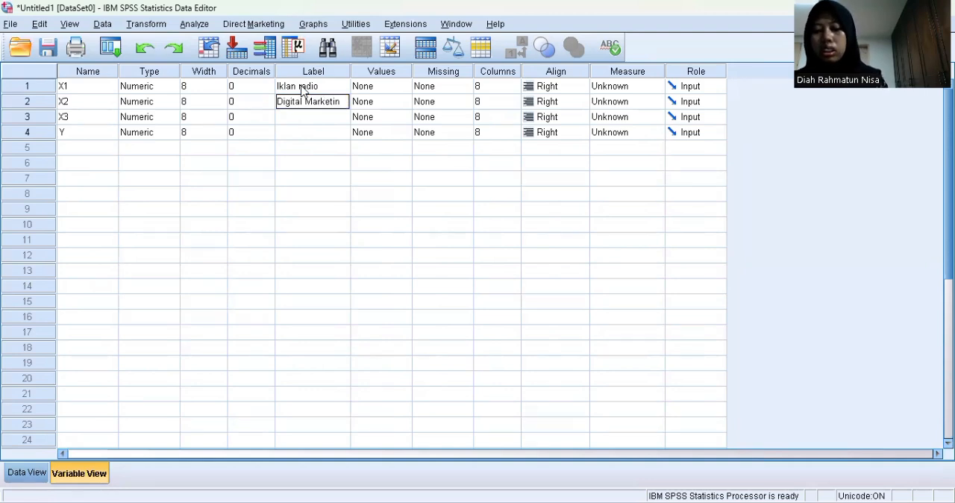
pyautogui.click(302, 90)
pyautogui.press('Down')
pyautogui.press('Down')
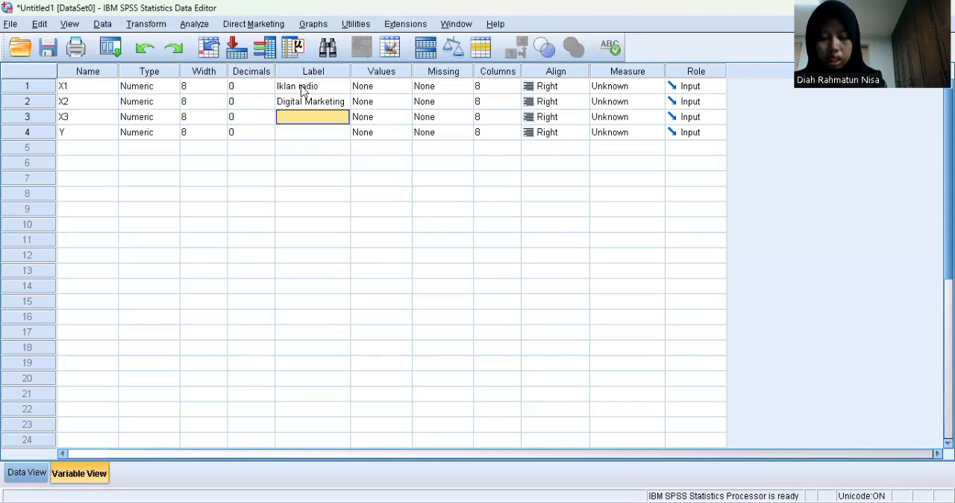
pyautogui.write('Iklan kora')
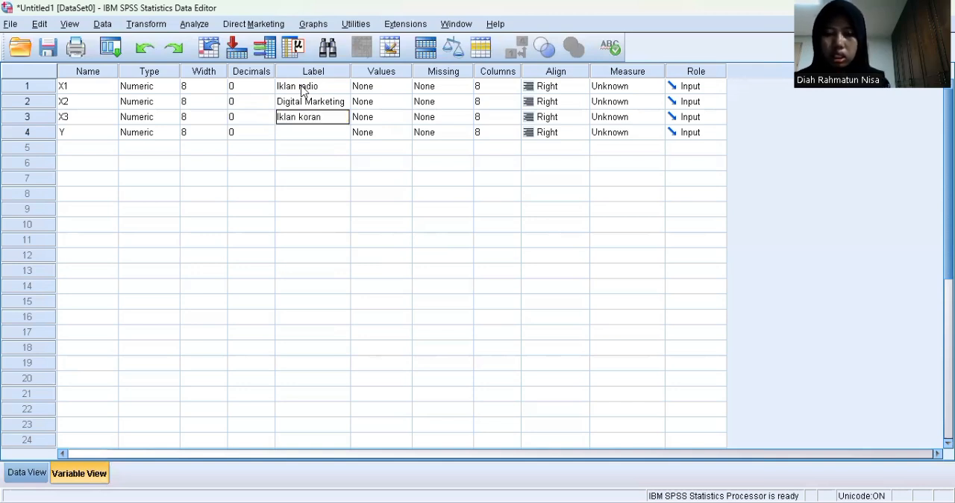
pyautogui.write('n')
# Complete the X3 label "Iklan koran" and label variable Y as "Keputusan pembelian"
pyautogui.press('Return')
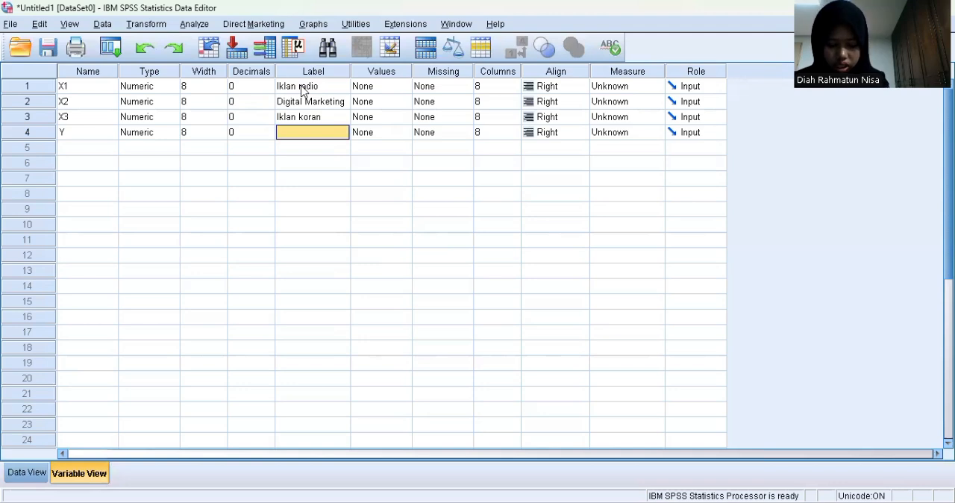
pyautogui.write('Kep')
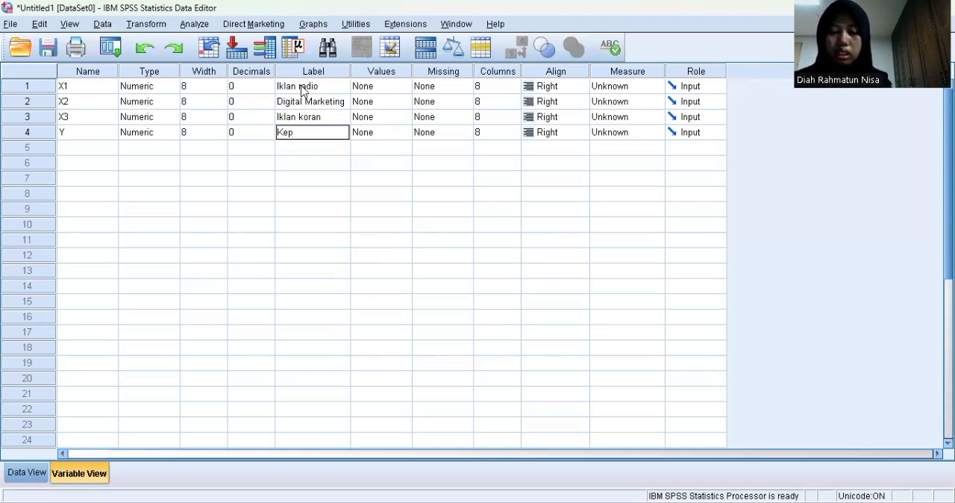
pyautogui.write('utusan pembelian')
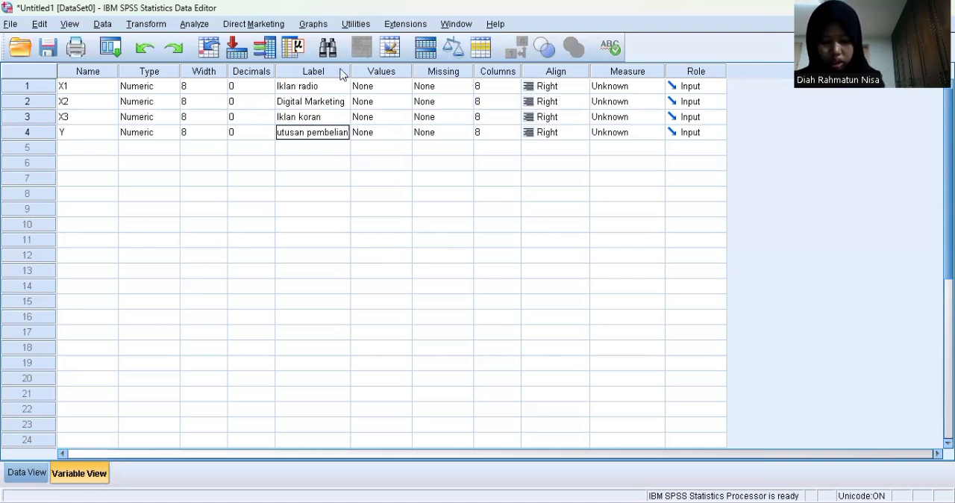
# Set the measurement level of X1, X2, X3 and Y to Scale
pyautogui.click(627, 73)
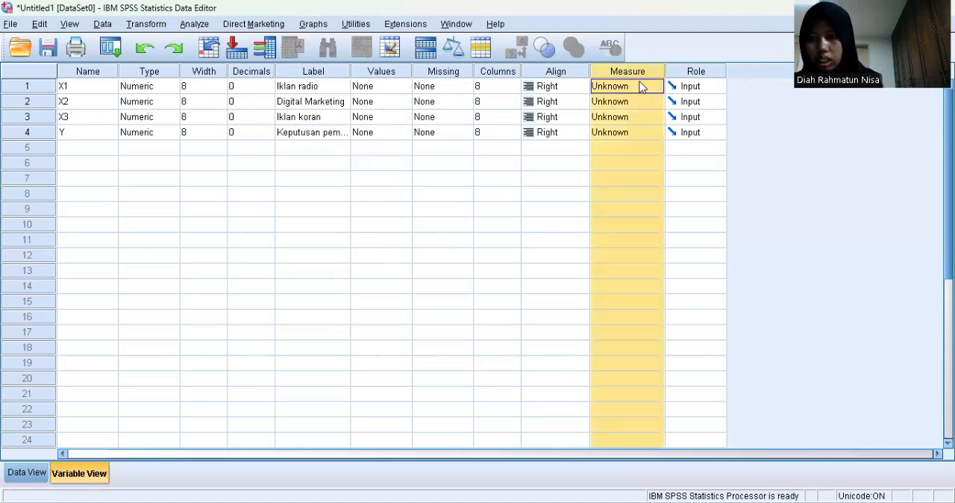
pyautogui.click(654, 91)
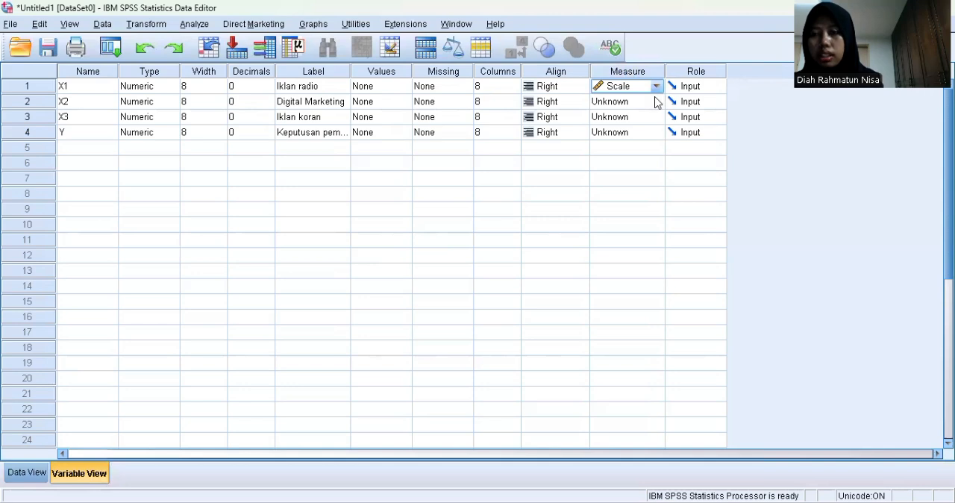
pyautogui.click(655, 102)
pyautogui.click(638, 116)
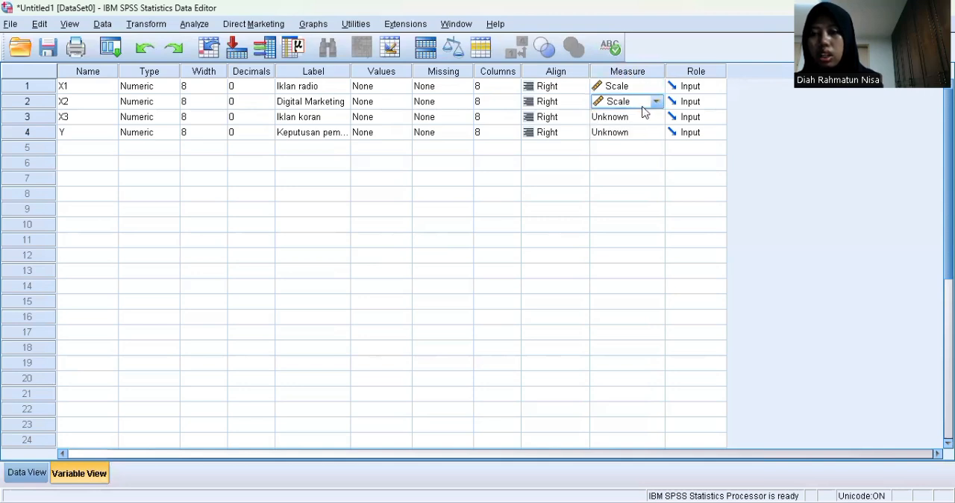
pyautogui.click(656, 118)
pyautogui.click(654, 132)
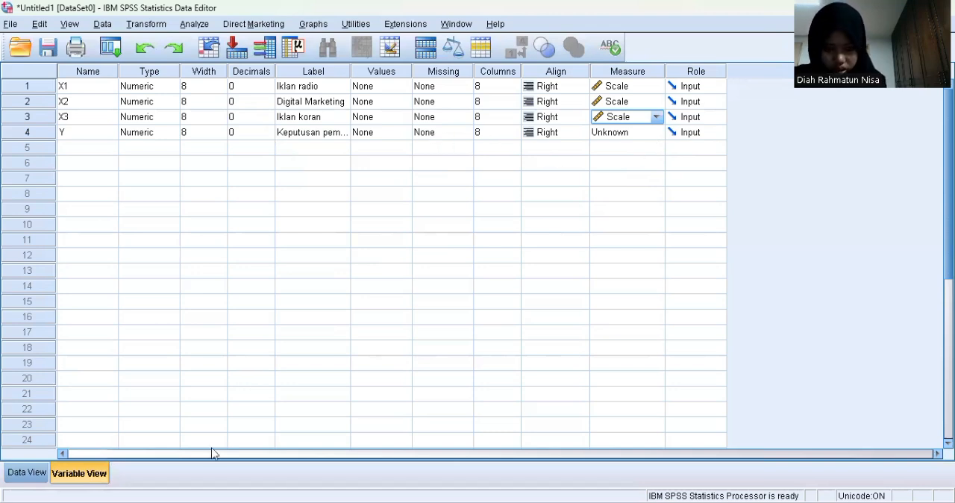
# Return to the data values and start a Linear Regression analysis
pyautogui.click(45, 475)
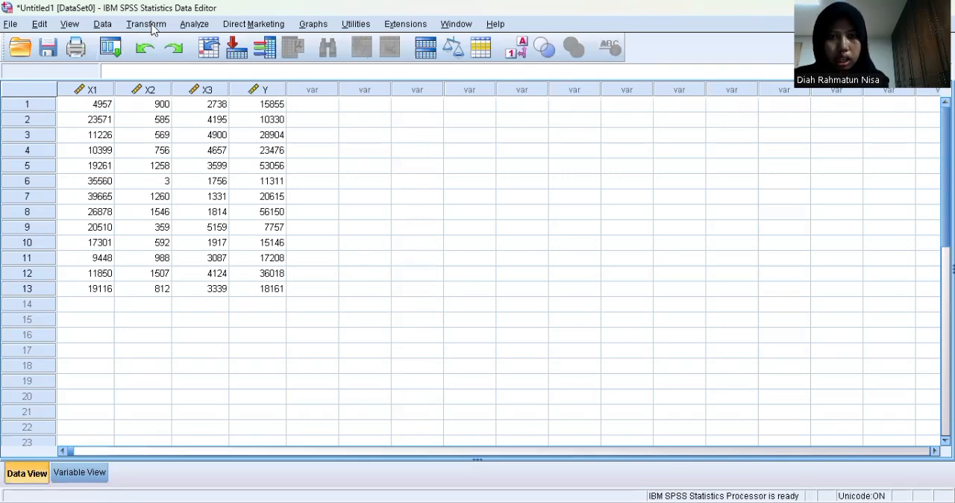
pyautogui.click(193, 23)
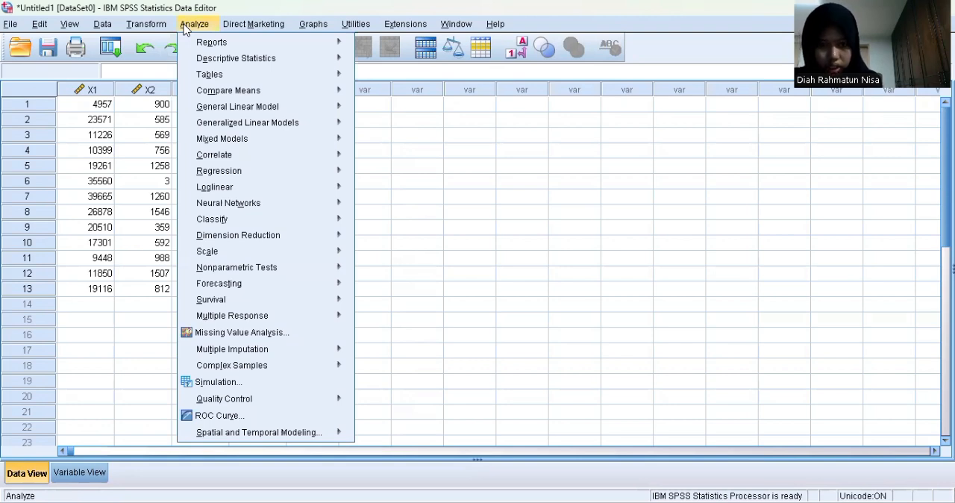
pyautogui.moveTo(250, 269)
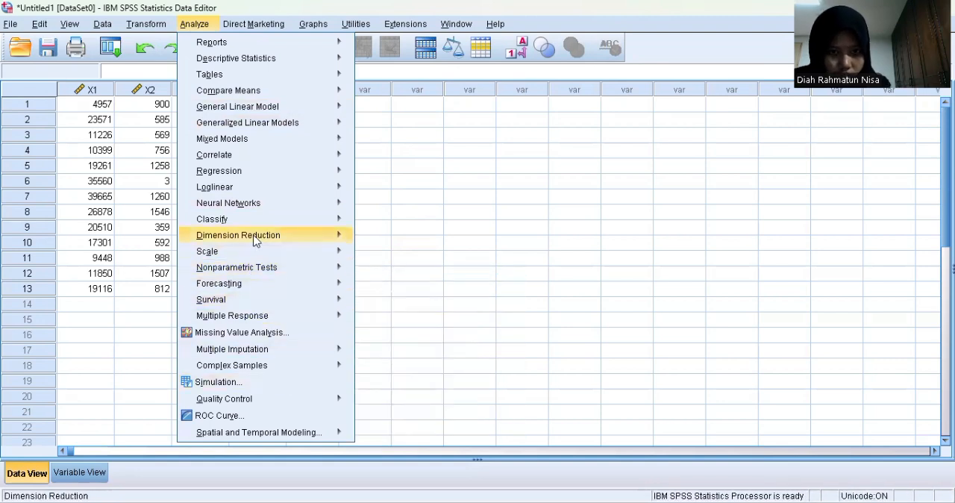
pyautogui.moveTo(254, 239)
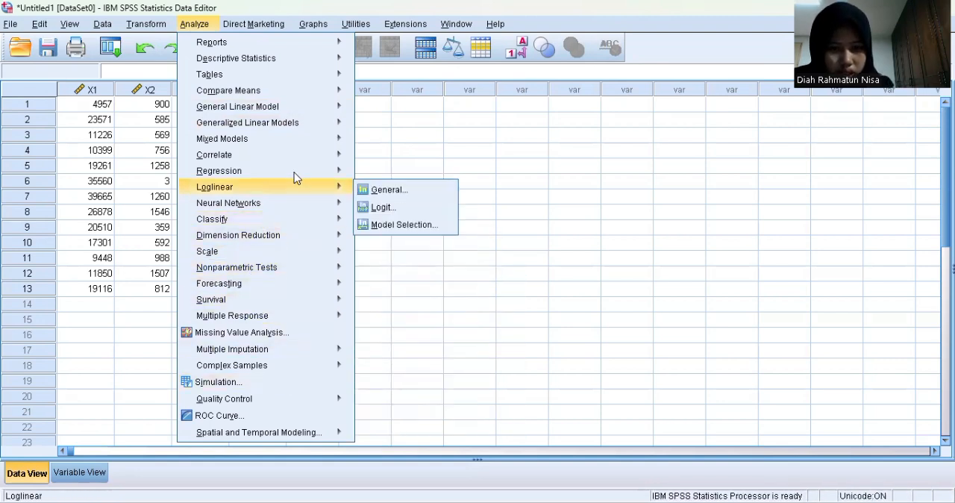
pyautogui.moveTo(296, 171)
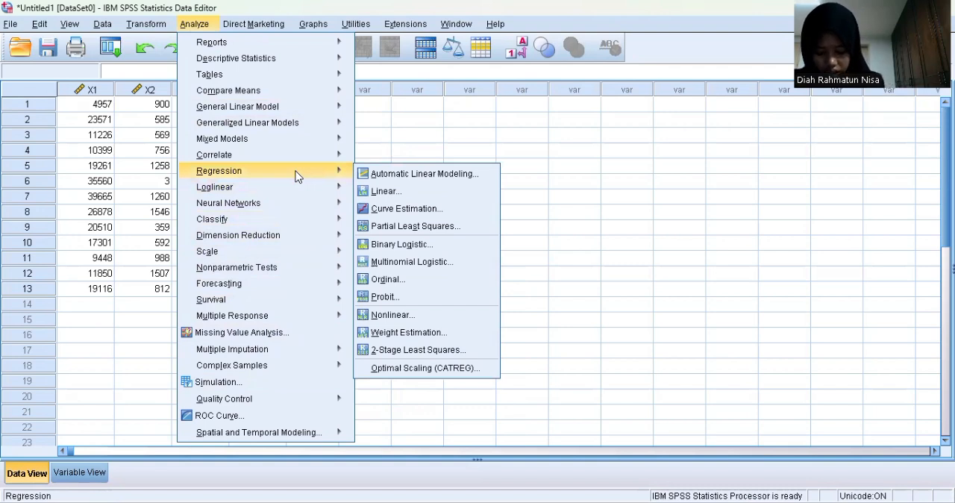
pyautogui.moveTo(328, 154)
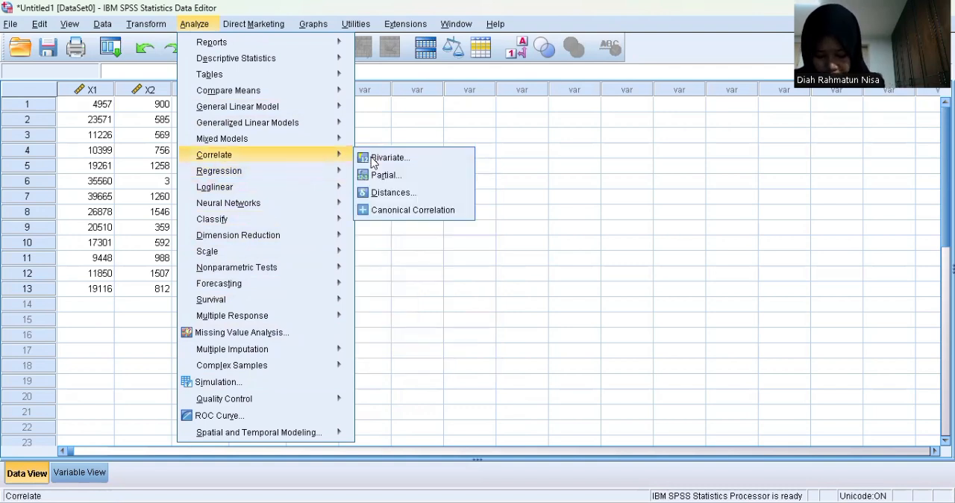
pyautogui.moveTo(339, 171)
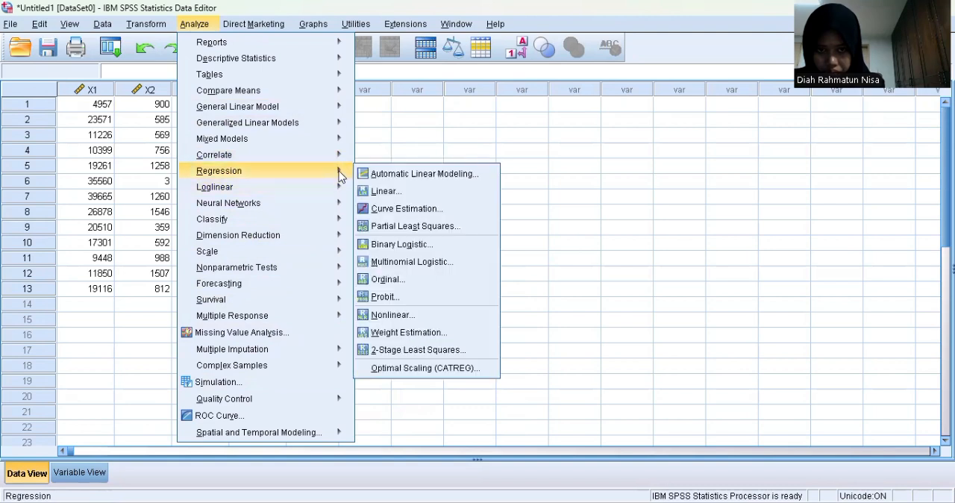
pyautogui.click(385, 192)
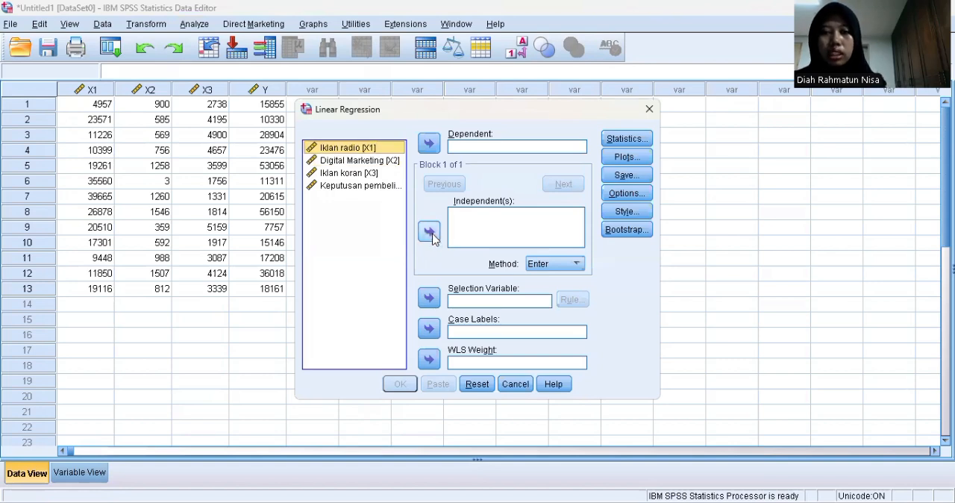
# Assign Iklan radio, Digital Marketing and Iklan koran as independent variables and Keputusan pembelian as the dependent variable
pyautogui.doubleClick(389, 148)
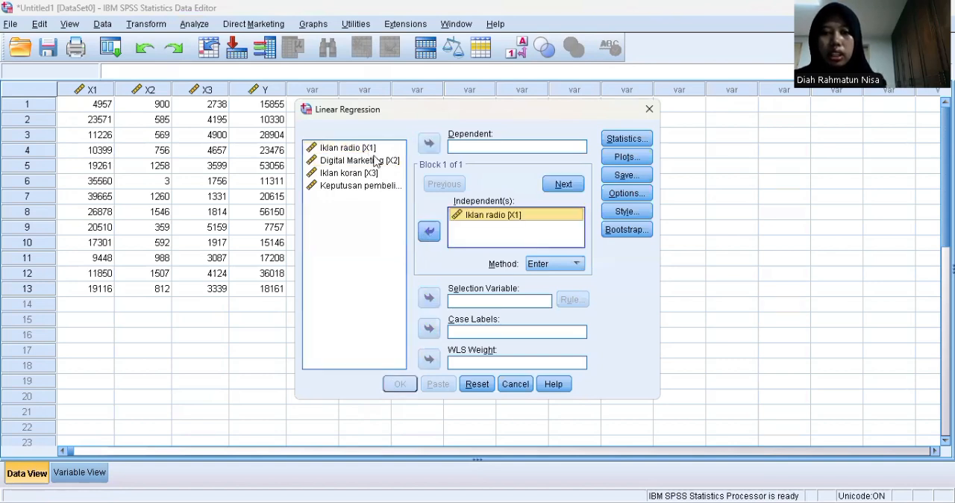
pyautogui.click(377, 160)
pyautogui.click(430, 232)
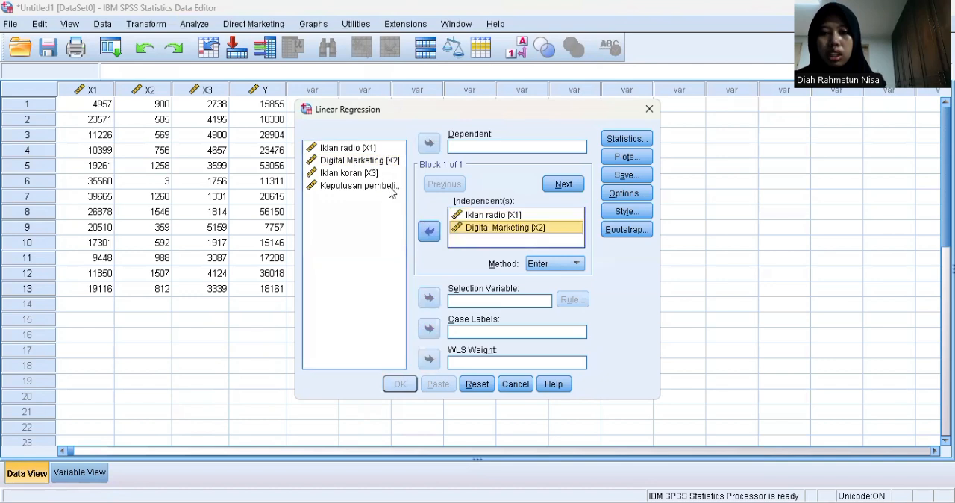
pyautogui.click(377, 174)
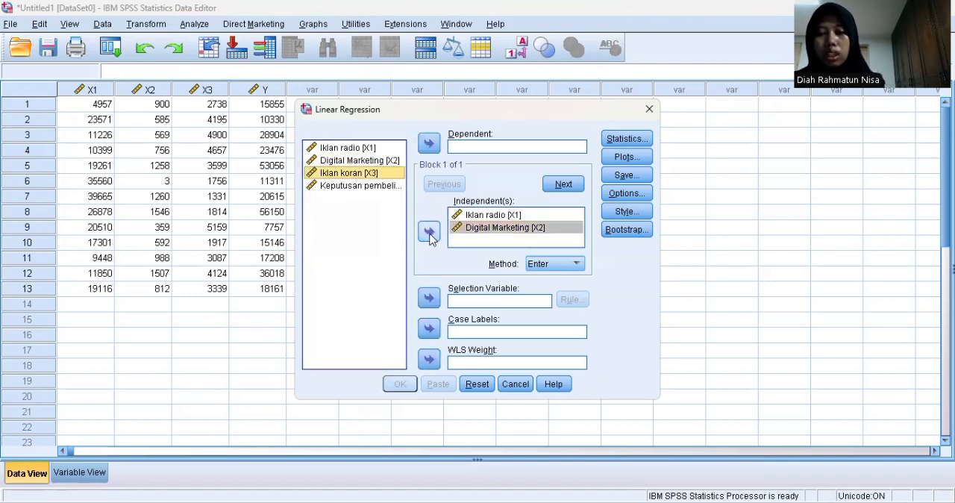
pyautogui.click(429, 232)
pyautogui.click(365, 187)
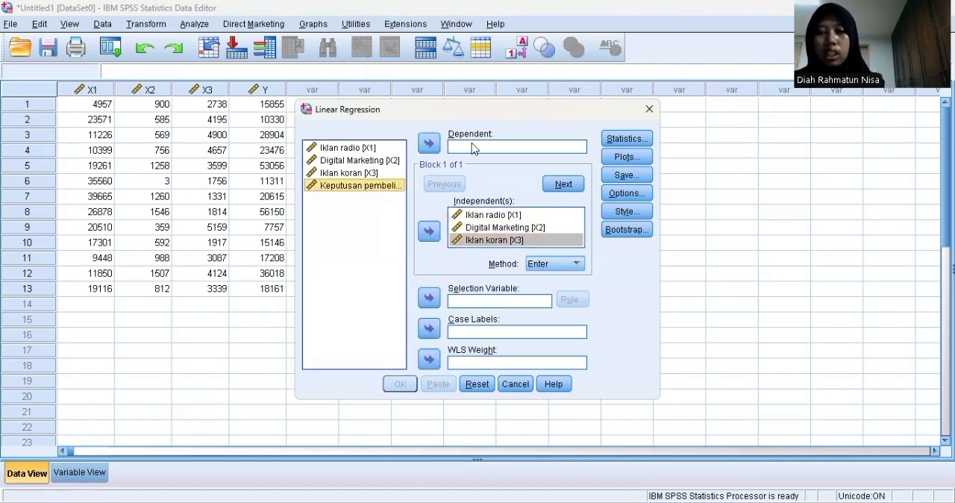
pyautogui.click(430, 144)
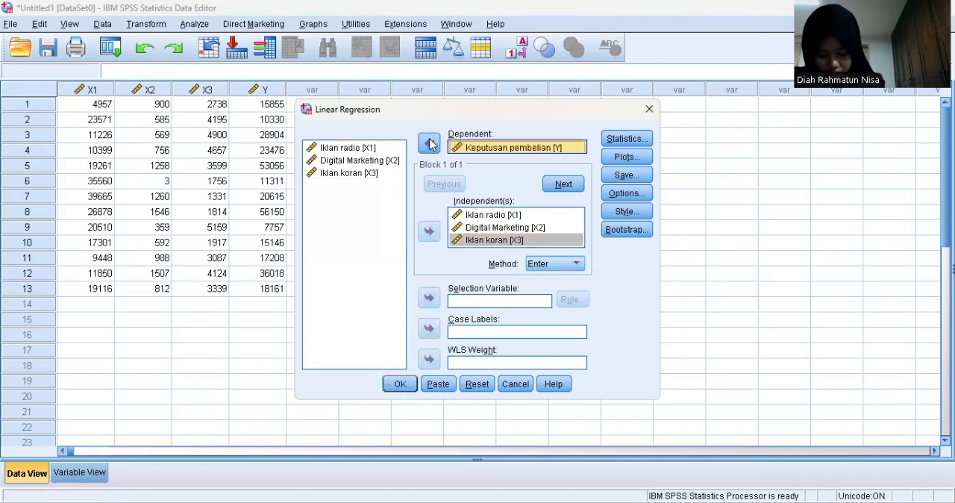
# Include collinearity diagnostics in the regression statistics
pyautogui.click(626, 140)
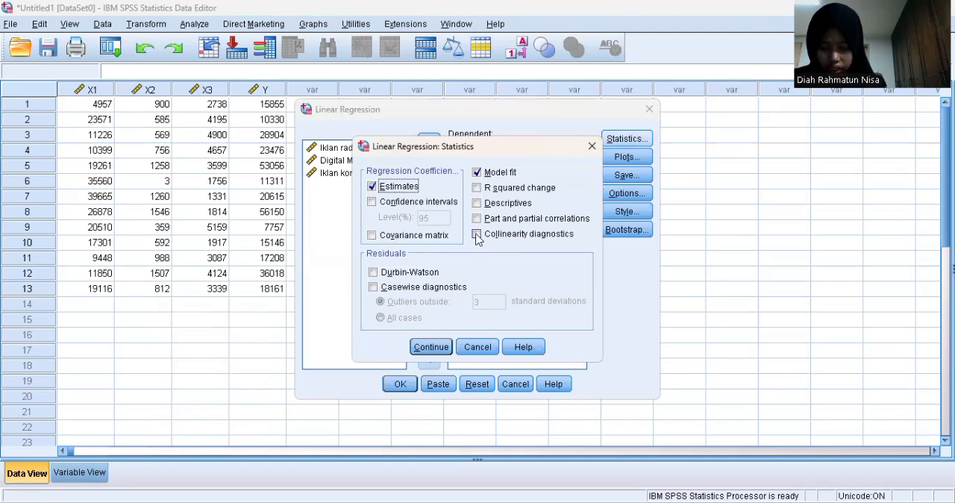
pyautogui.click(477, 235)
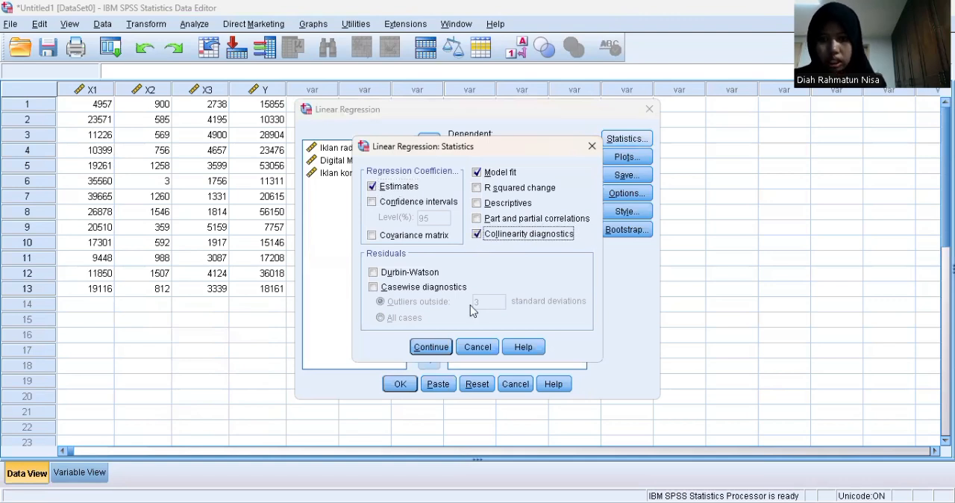
pyautogui.click(423, 348)
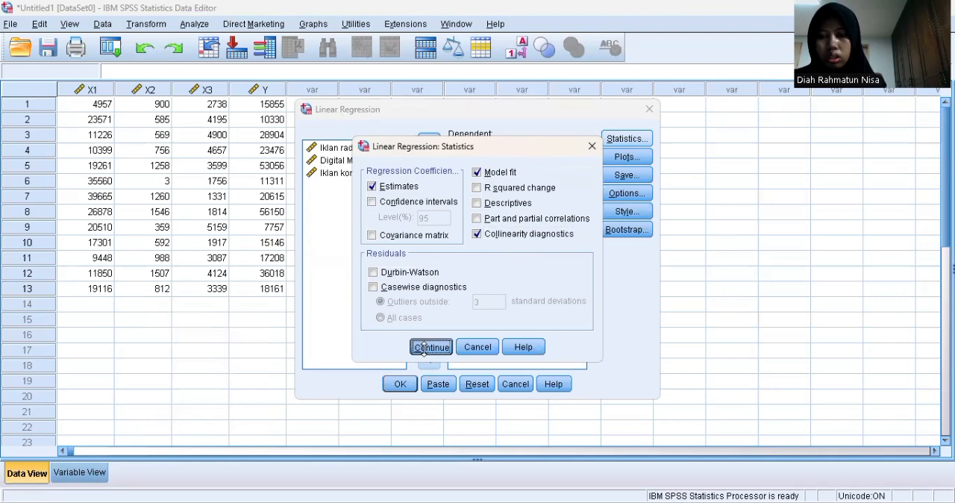
# Define a regression scatter plot with *SRESID on the Y axis and *ZPRED on the X axis
pyautogui.click(617, 153)
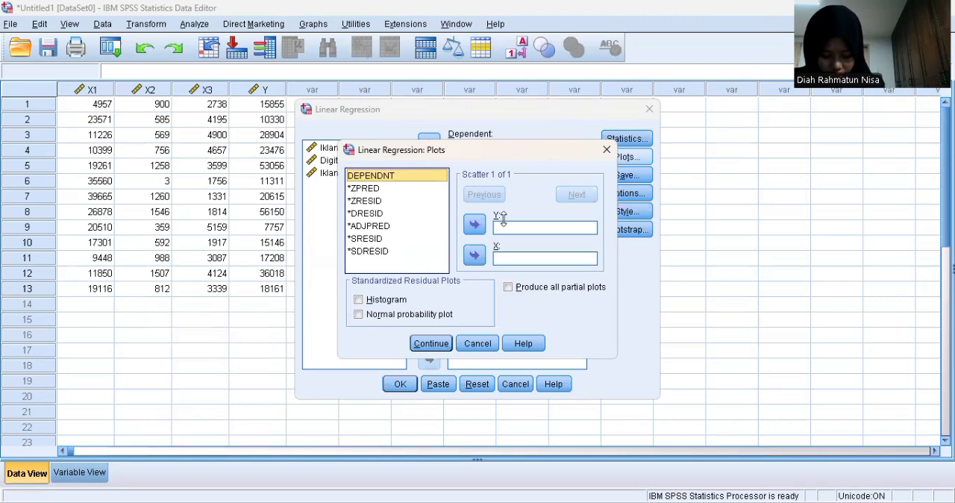
pyautogui.click(378, 239)
pyautogui.click(475, 224)
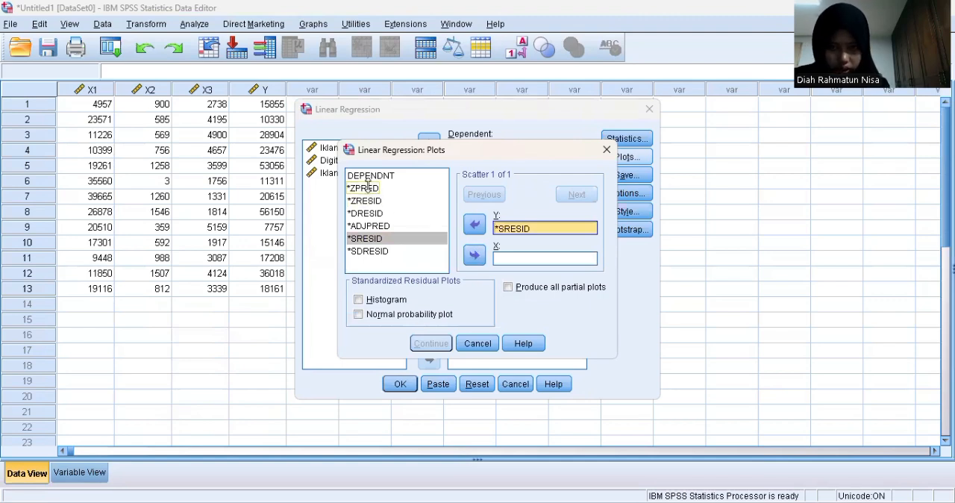
pyautogui.click(367, 188)
pyautogui.click(475, 255)
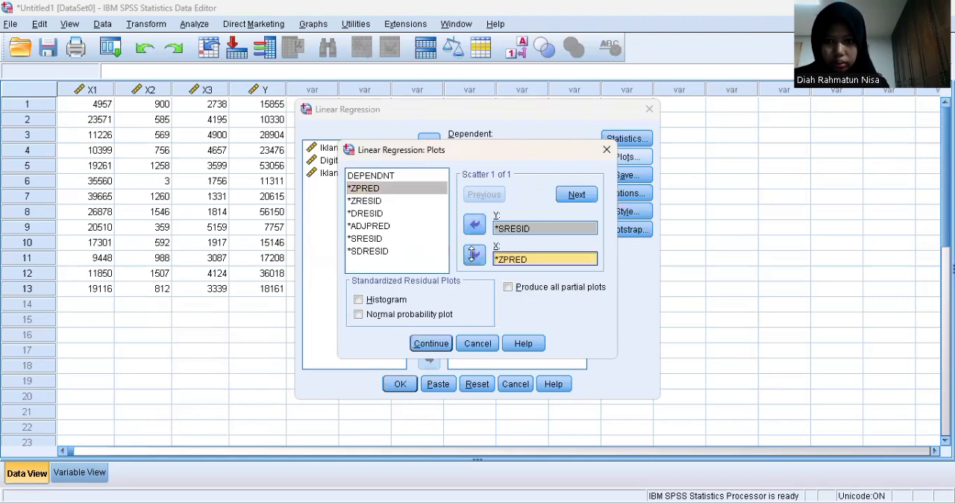
# Enable the histogram and normal probability plot of the standardized residuals and accept the plot settings
pyautogui.click(358, 299)
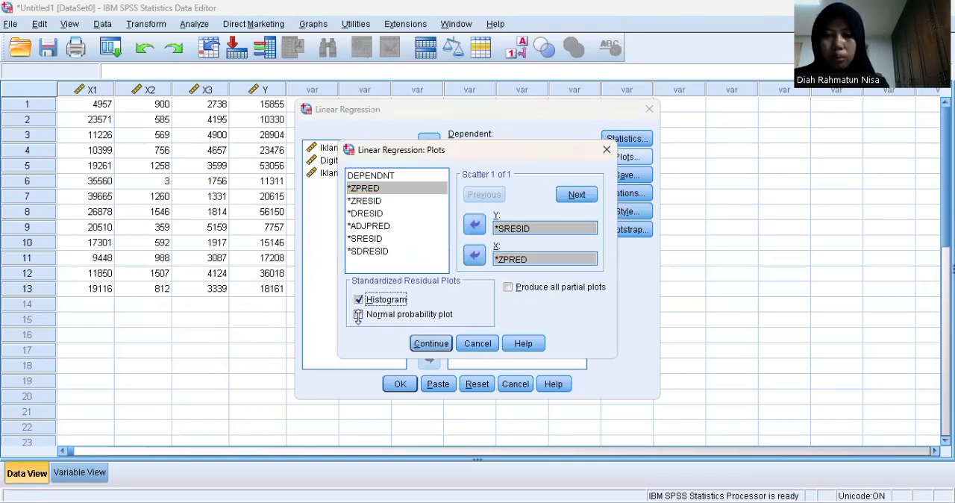
pyautogui.click(358, 315)
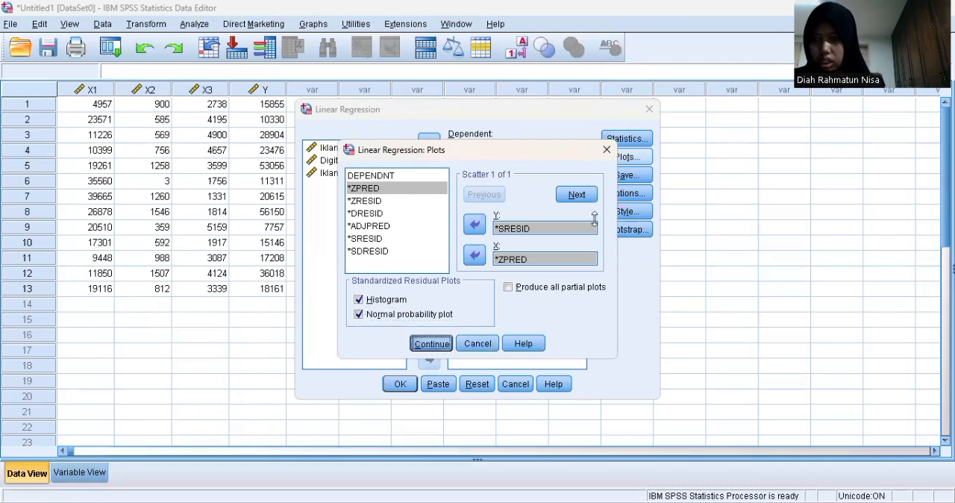
pyautogui.click(422, 342)
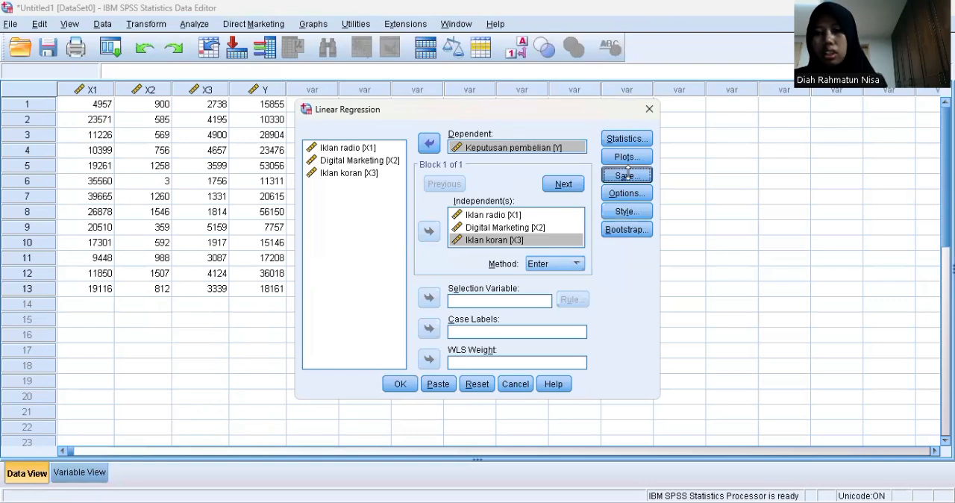
# Choose to save the unstandardized residuals and run the linear regression
pyautogui.click(627, 174)
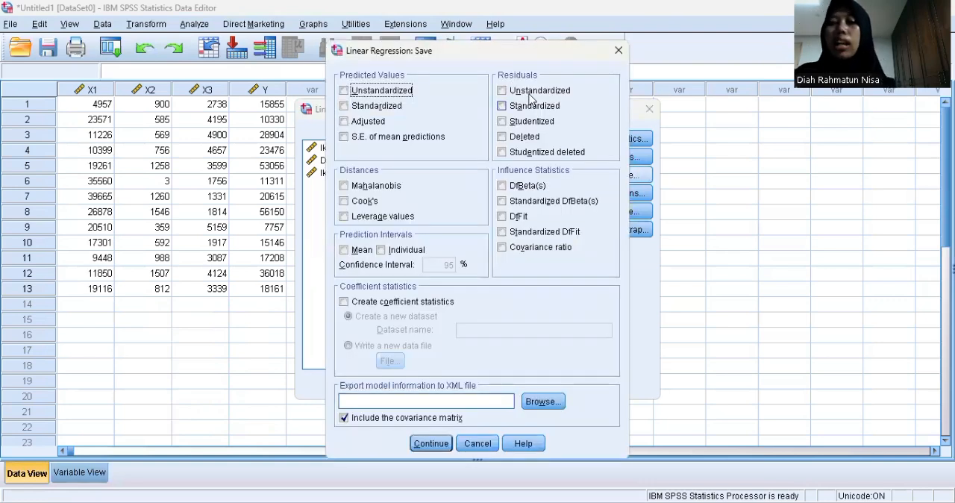
pyautogui.click(501, 91)
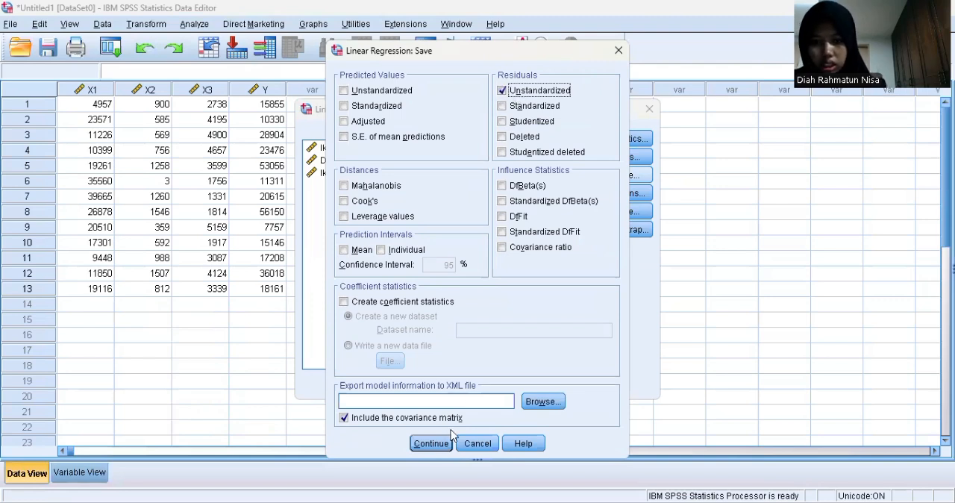
pyautogui.click(432, 444)
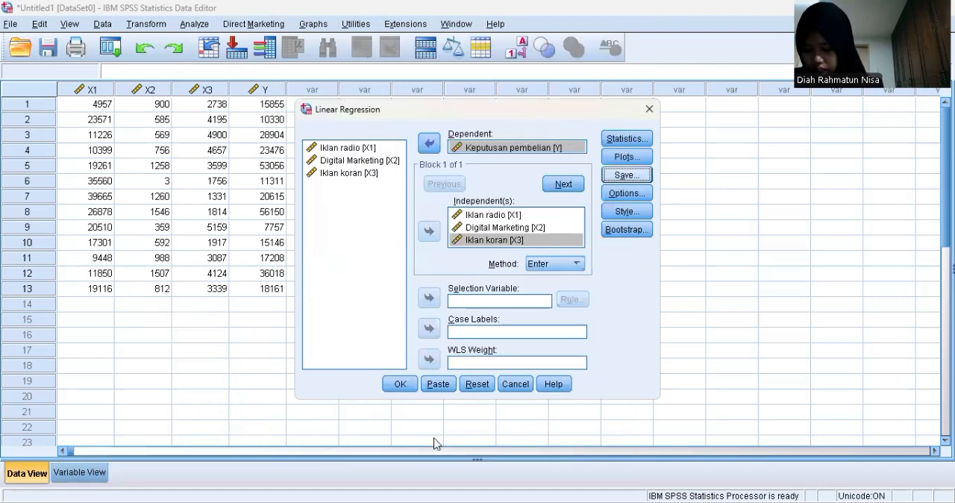
pyautogui.click(401, 384)
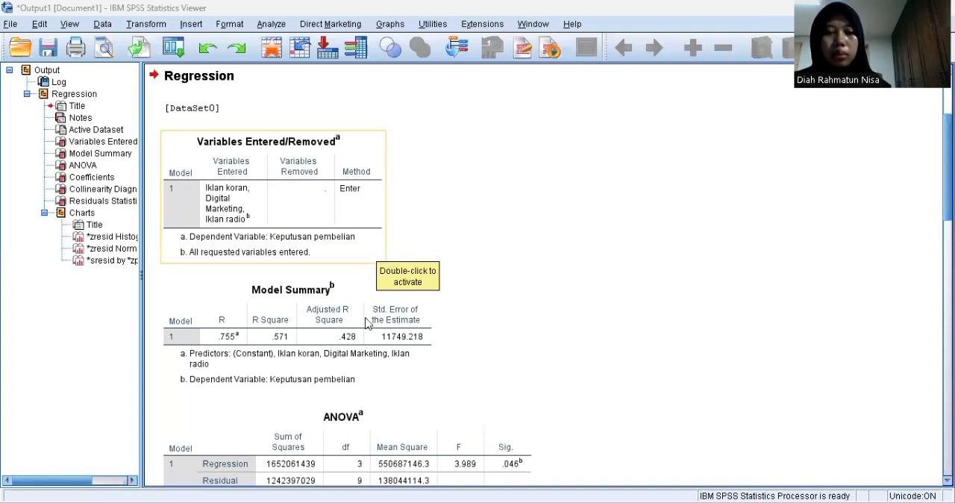
# Examine the regression output from the variables entered and model summary through the ANOVA, coefficients, collinearity diagnostics, residuals statistics and charts
pyautogui.scroll(-2, 388, 407)
pyautogui.scroll(-5, 399, 397)
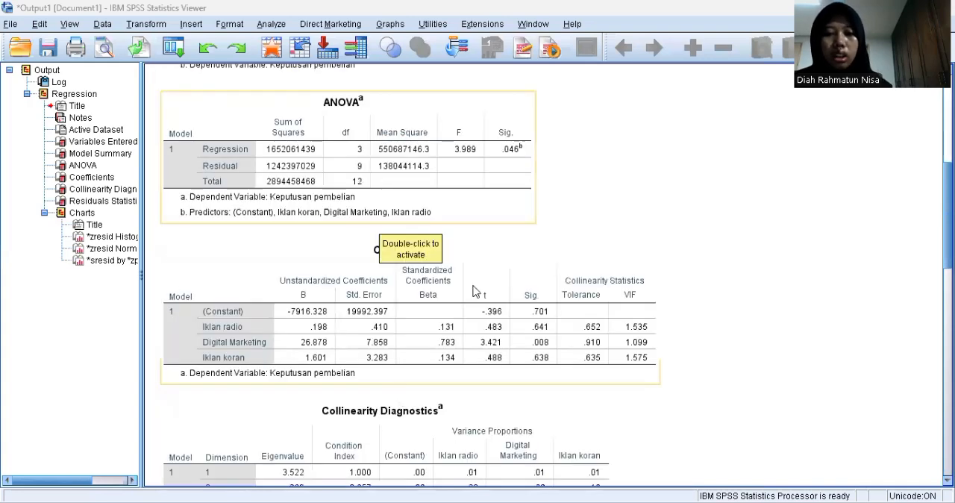
pyautogui.scroll(-3, 403, 391)
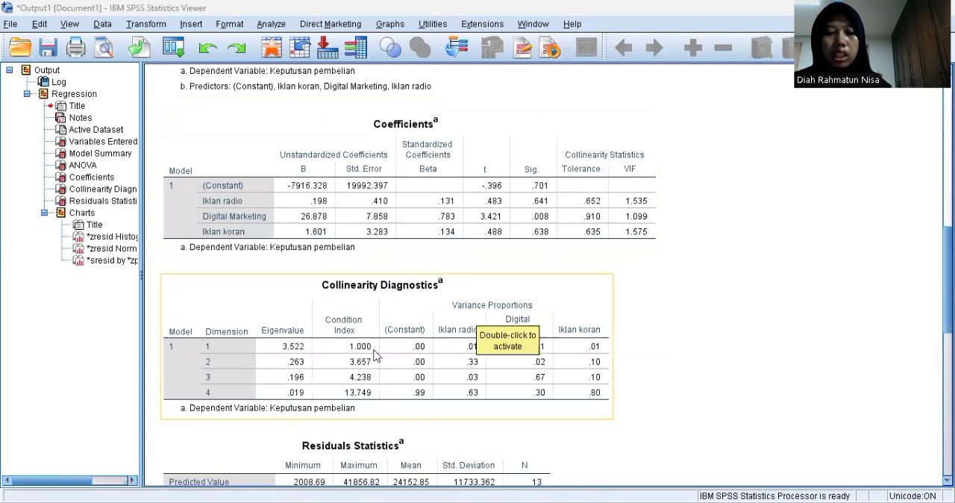
pyautogui.scroll(-4, 394, 386)
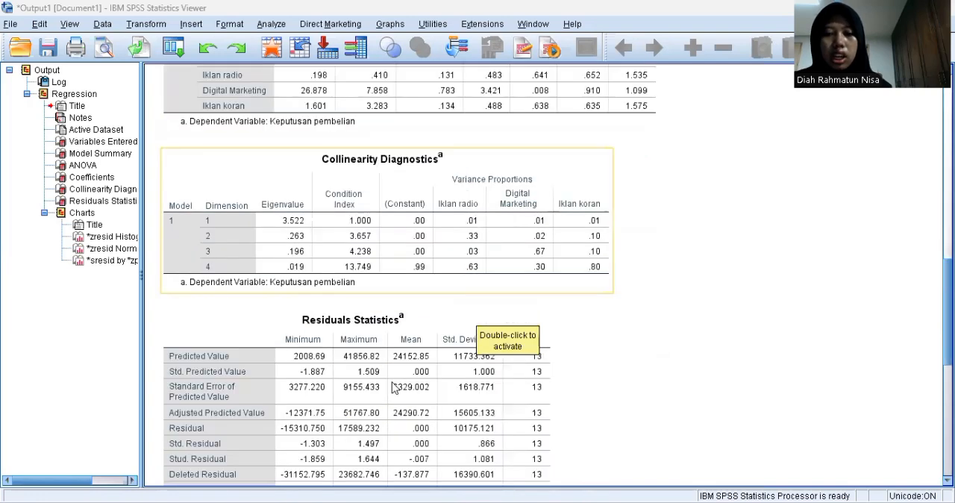
pyautogui.scroll(-8, 394, 387)
pyautogui.scroll(-4, 386, 377)
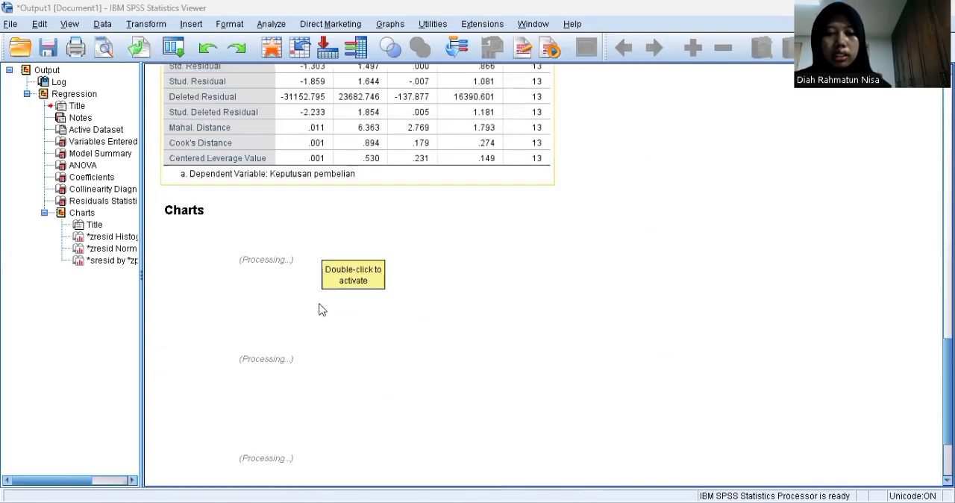
pyautogui.scroll(-2, 271, 276)
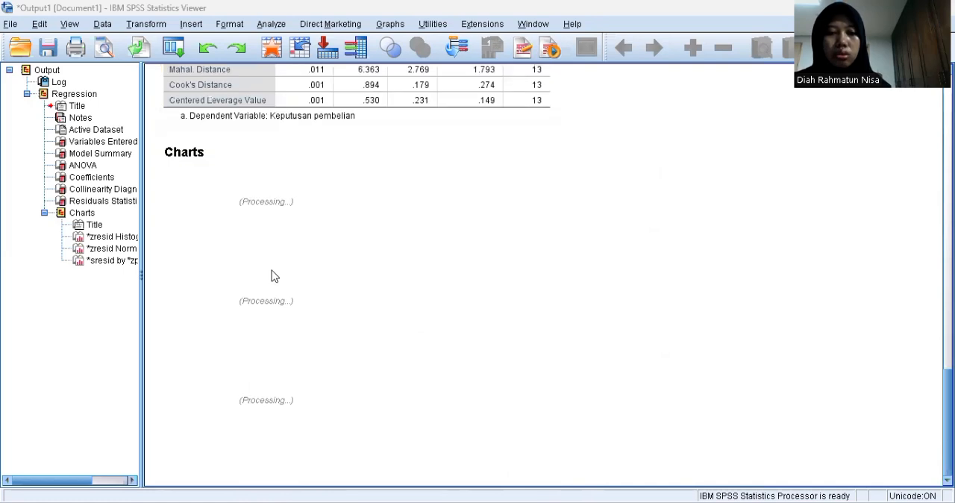
pyautogui.scroll(14, 271, 276)
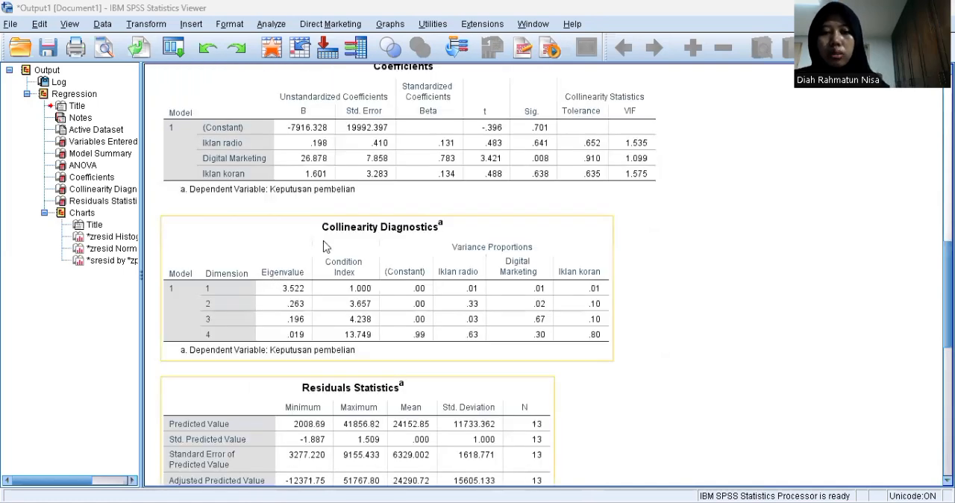
pyautogui.scroll(14, 324, 246)
pyautogui.scroll(4, 323, 246)
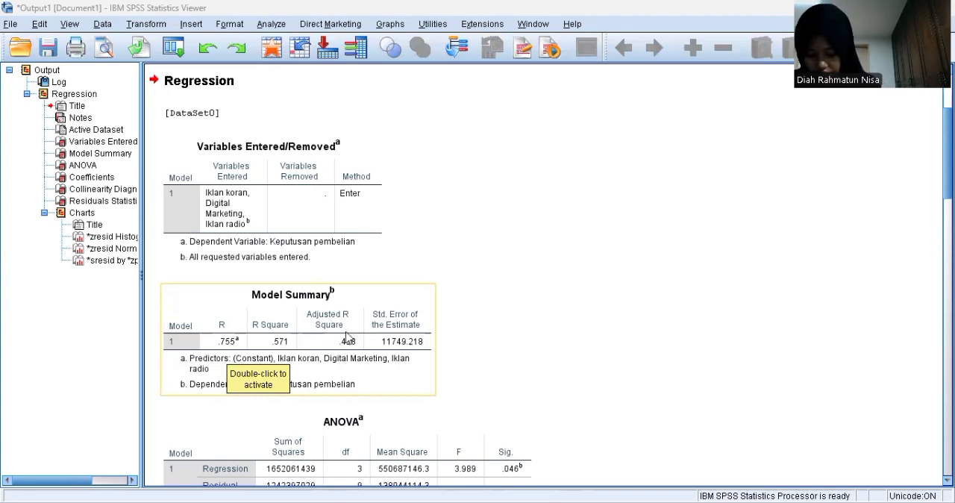
pyautogui.scroll(-3, 409, 343)
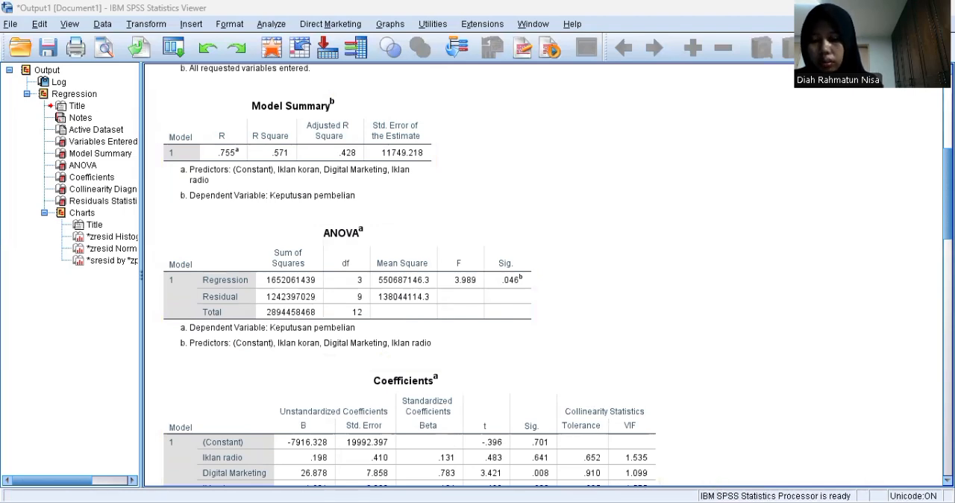
# Switch to the data editor and open the legacy one-sample Kolmogorov-Smirnov test
pyautogui.hotkey('alt', 'Tab')
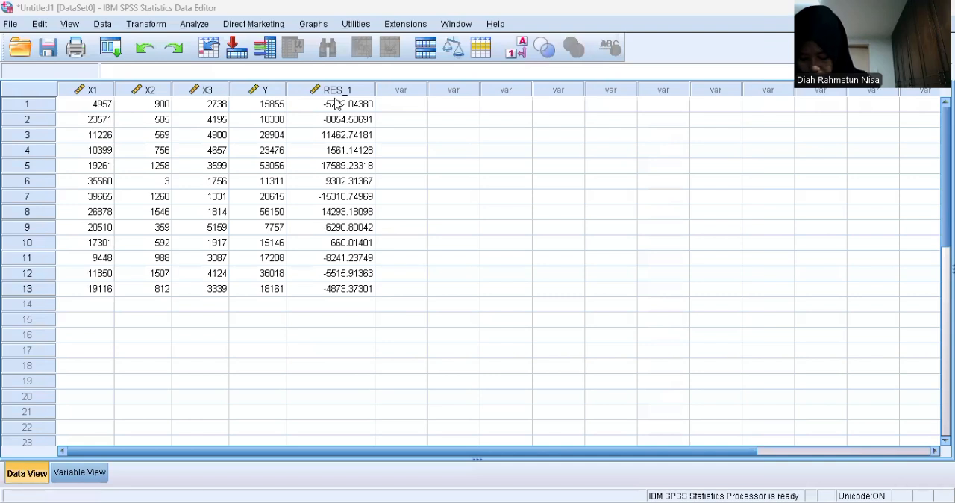
pyautogui.click(418, 170)
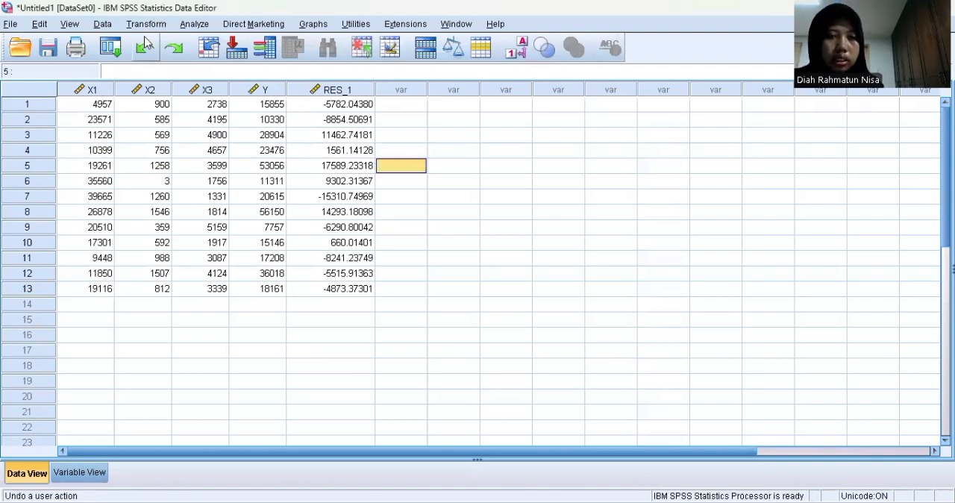
pyautogui.click(195, 26)
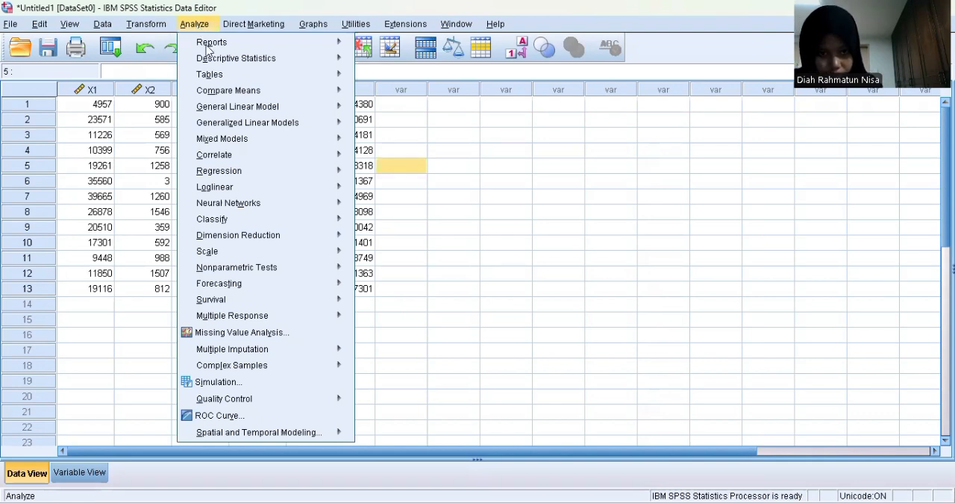
pyautogui.moveTo(311, 273)
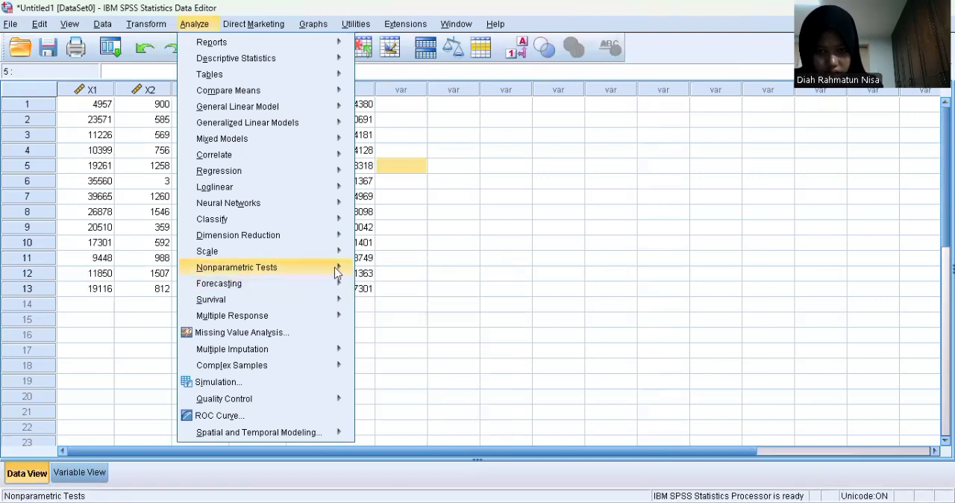
pyautogui.moveTo(416, 325)
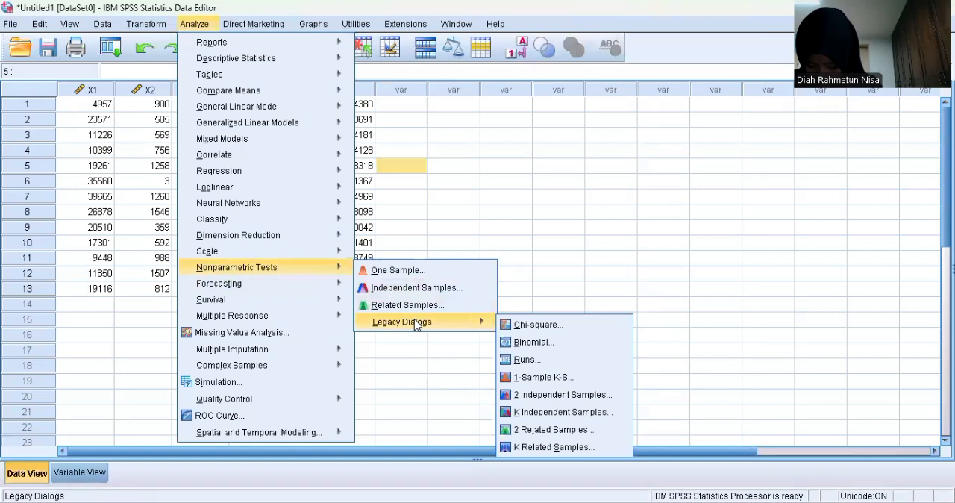
pyautogui.click(544, 377)
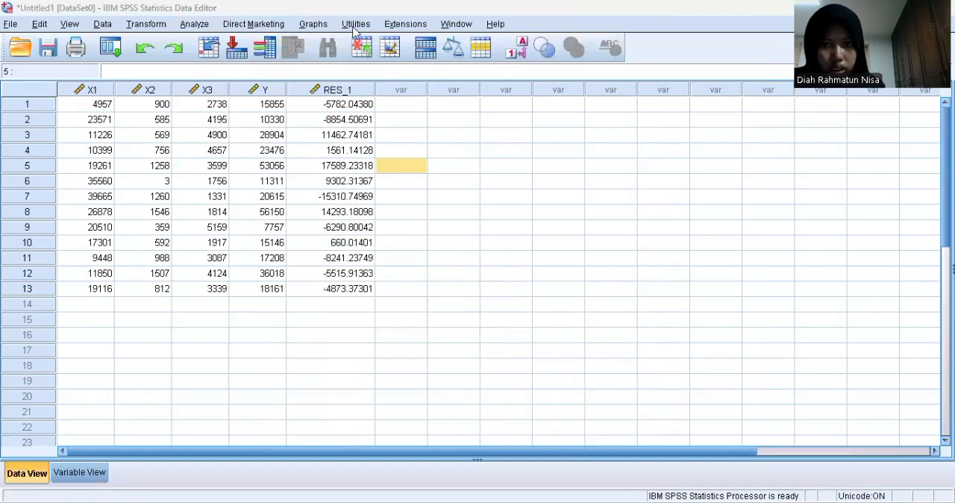
pyautogui.click(204, 25)
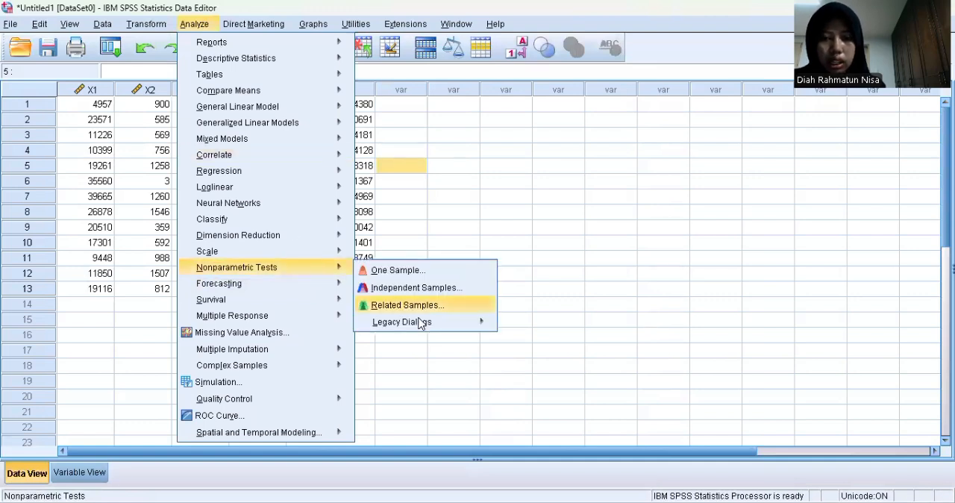
pyautogui.moveTo(420, 322)
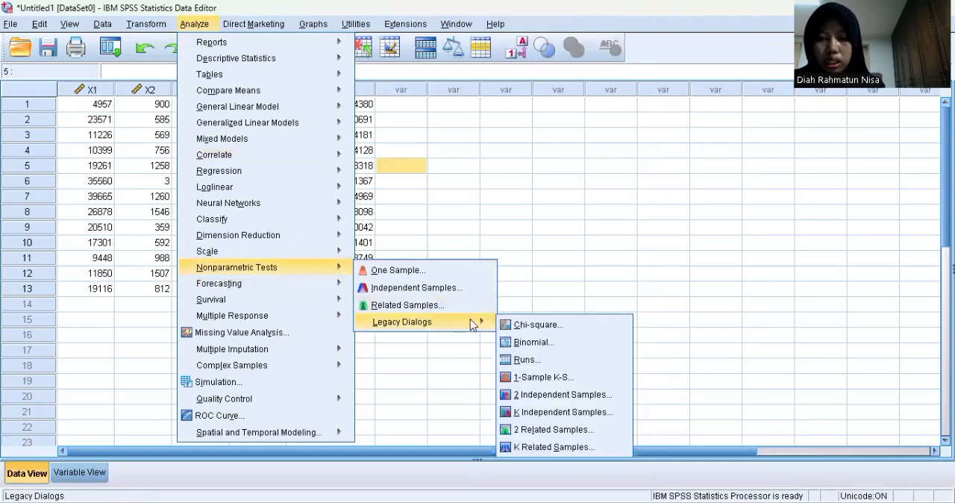
pyautogui.click(542, 378)
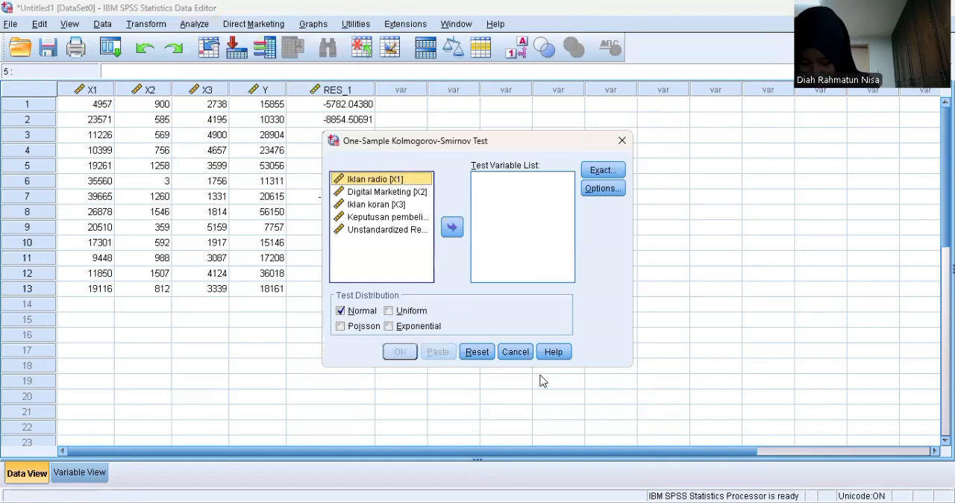
# Run the Kolmogorov-Smirnov test on the unstandardized residual RES_1 against the normal distribution and review its output table
pyautogui.click(409, 235)
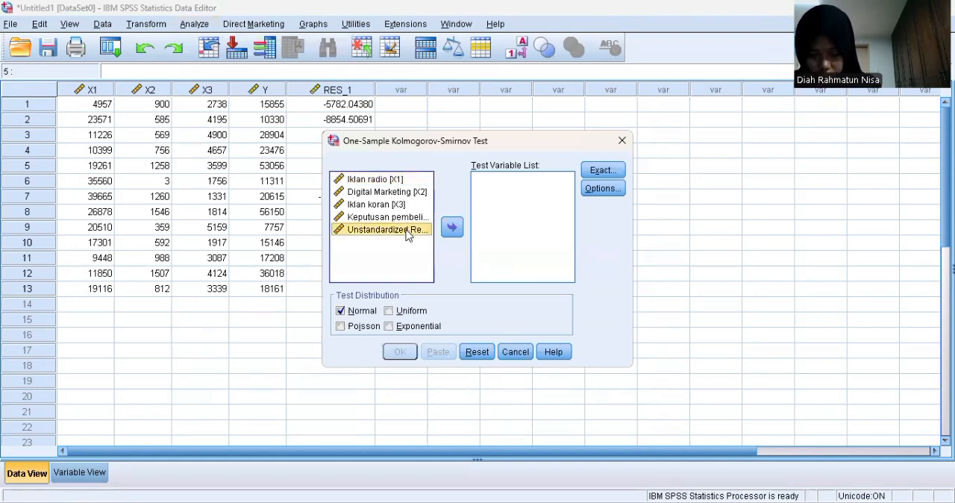
pyautogui.click(452, 229)
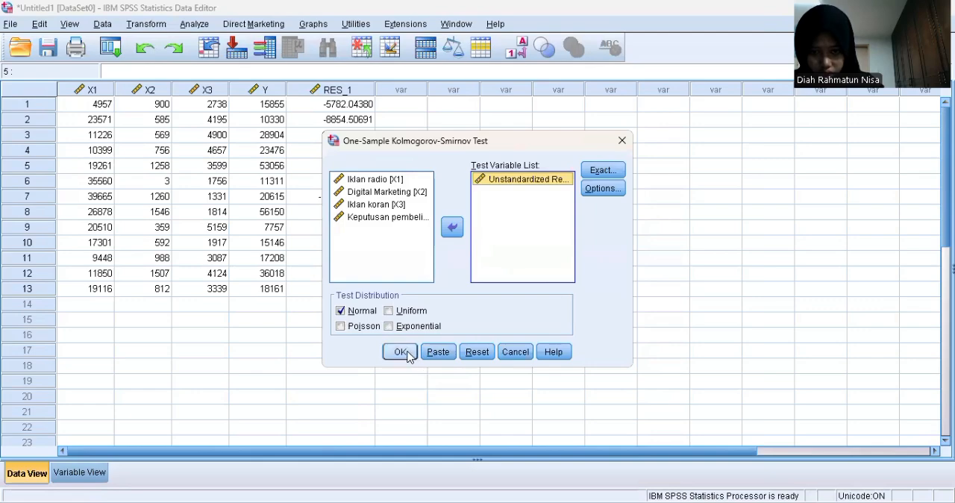
pyautogui.click(403, 353)
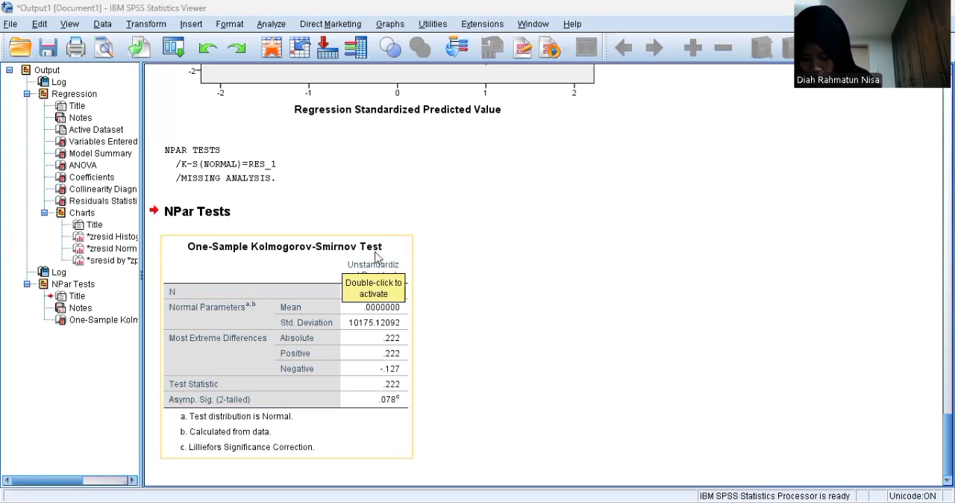
pyautogui.click(497, 407)
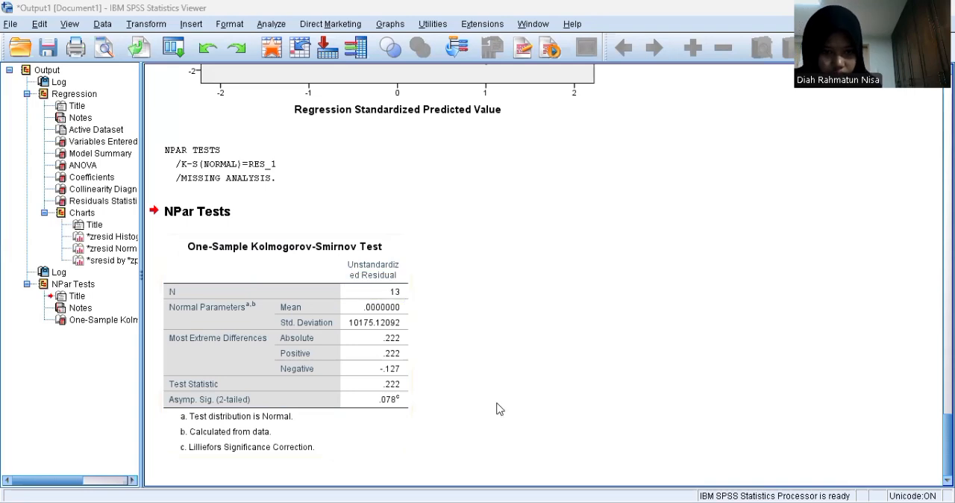
pyautogui.click(382, 418)
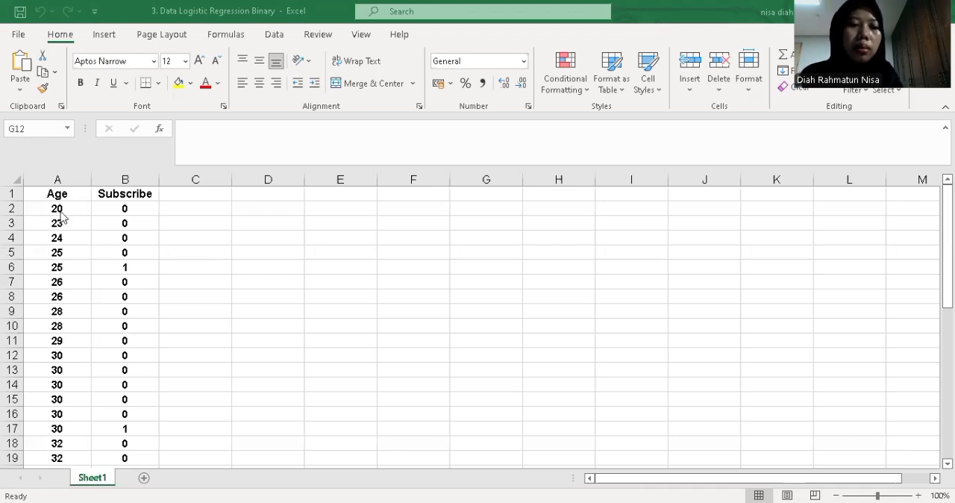
# Copy the Age and Subscribe values in A2:B42 of the Excel workbook 3. Data Logistic Regression Binary
pyautogui.moveTo(56, 208); pyautogui.dragTo(120, 481)
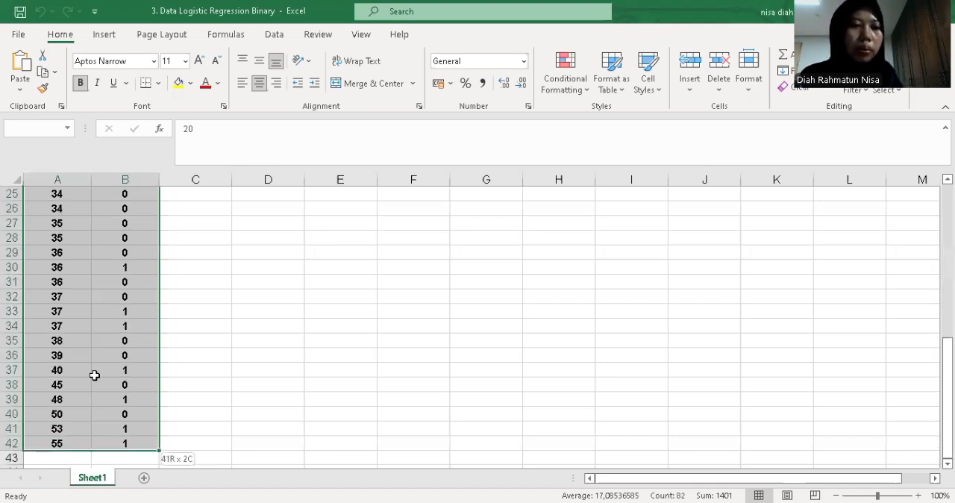
pyautogui.moveTo(94, 375); pyautogui.dragTo(94, 376)
pyautogui.hotkey('ctrl', 'c')
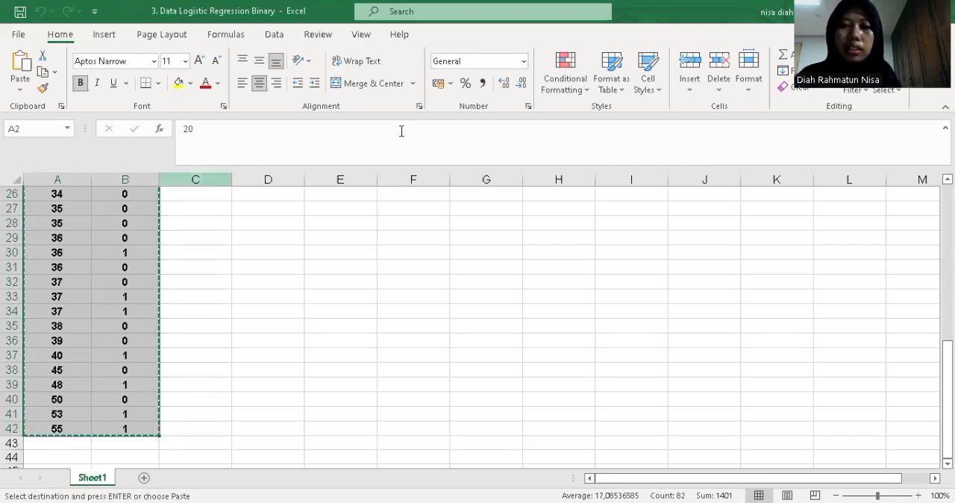
# Switch to the empty SPSS dataset and paste the copied data starting in the first row of the first variable
pyautogui.hotkey('alt', 'Tab')
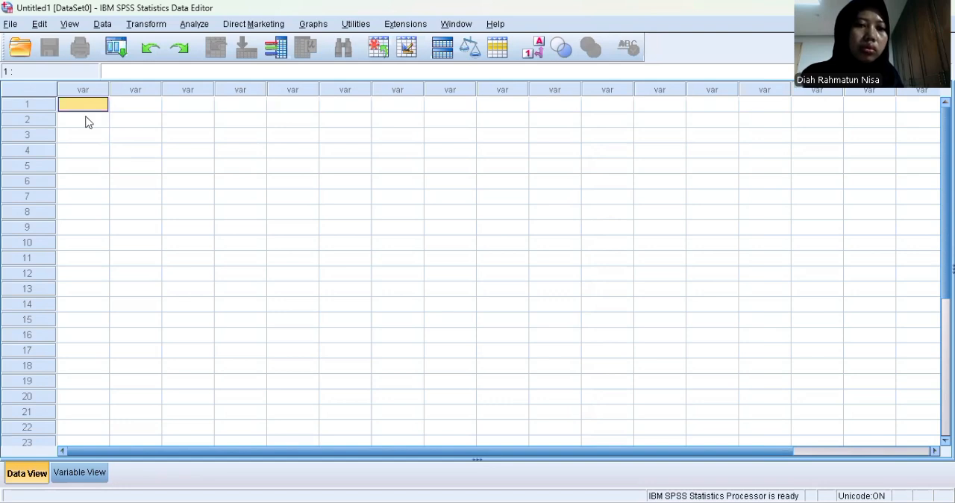
pyautogui.click(82, 95)
pyautogui.click(127, 115)
pyautogui.click(81, 100)
pyautogui.rightClick(82, 100)
pyautogui.click(108, 144)
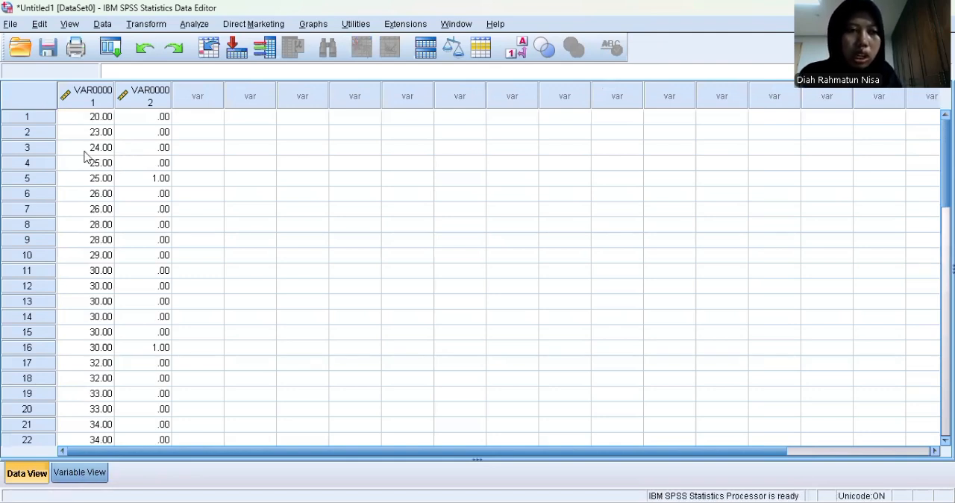
# Rename the two pasted variables as X1 and Y
pyautogui.hotkey('ctrl', 't')
pyautogui.click(88, 85)
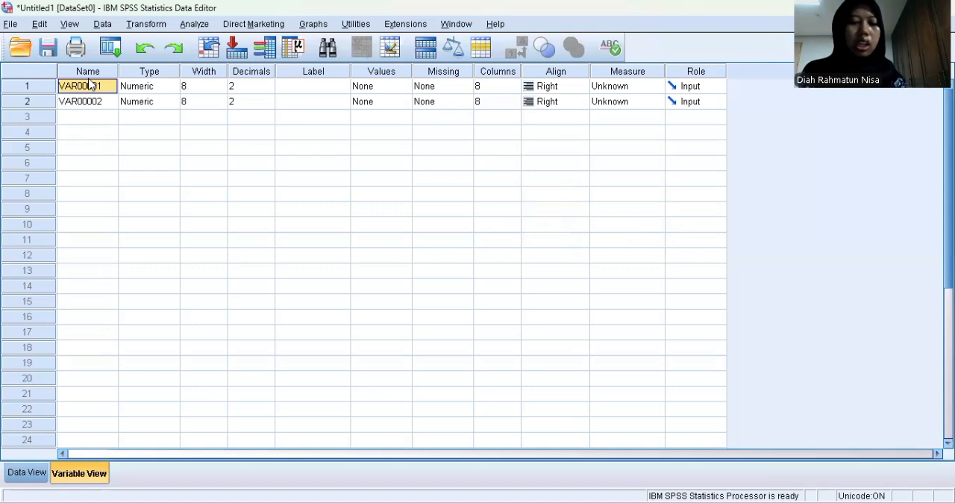
pyautogui.write('X1')
pyautogui.press('Return')
pyautogui.write('Y')
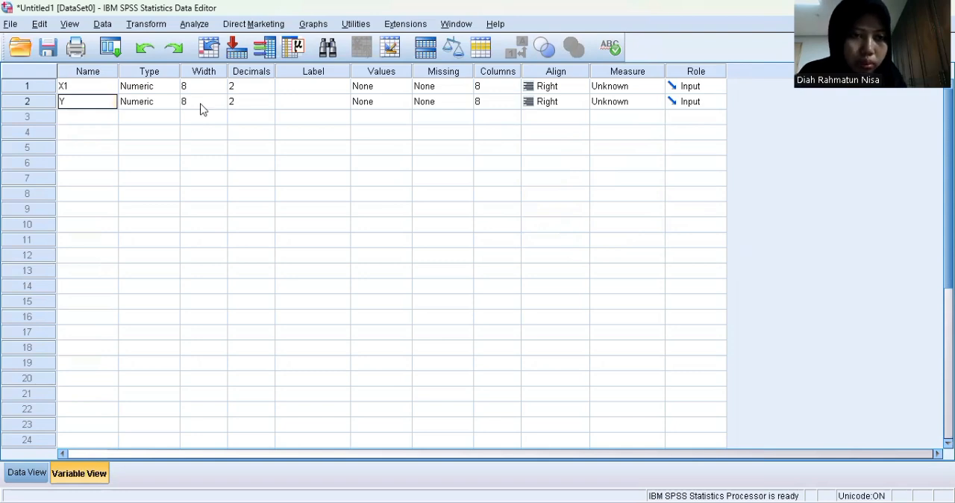
# Set the number of decimals to 0 for both X1 and Y
pyautogui.click(268, 87)
pyautogui.click(269, 89)
pyautogui.click(269, 90)
pyautogui.click(269, 103)
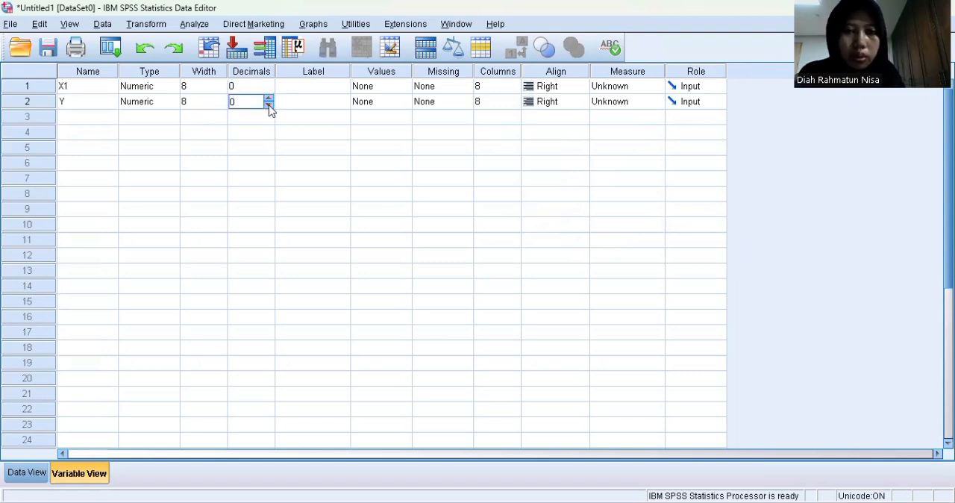
# Label variable X1 as Age and variable Y as Subscribe
pyautogui.click(285, 90)
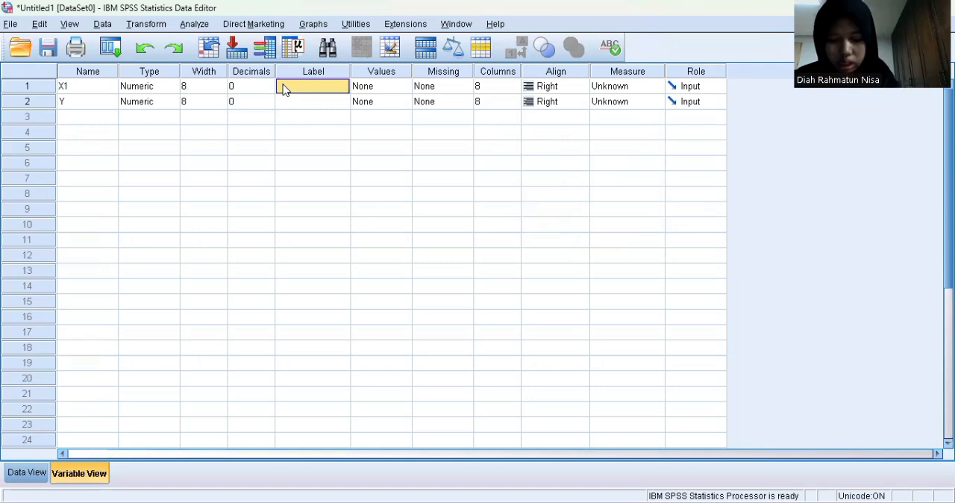
pyautogui.write('Age')
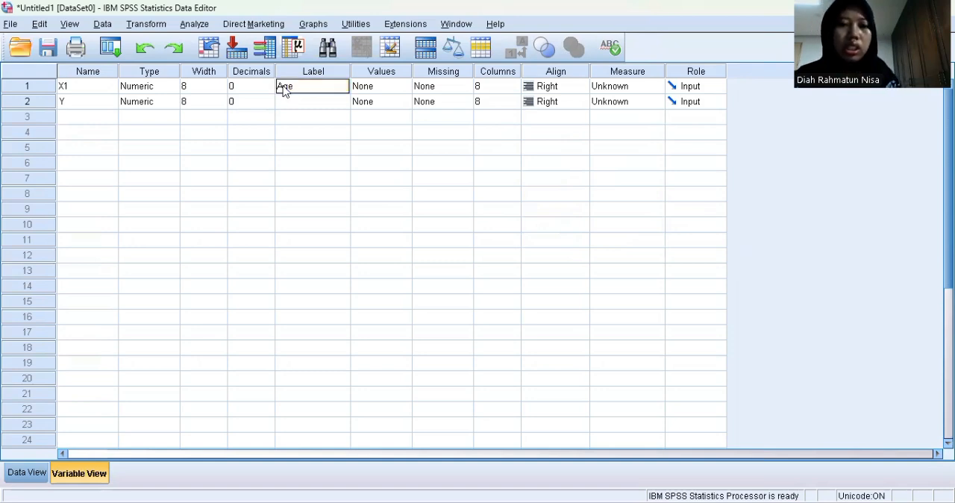
pyautogui.press('Return')
pyautogui.write('S')
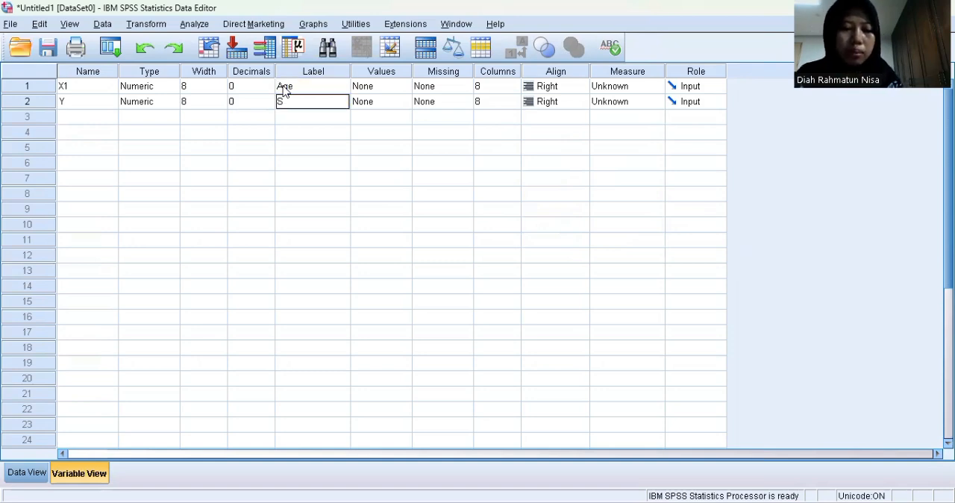
pyautogui.write('ubscribe')
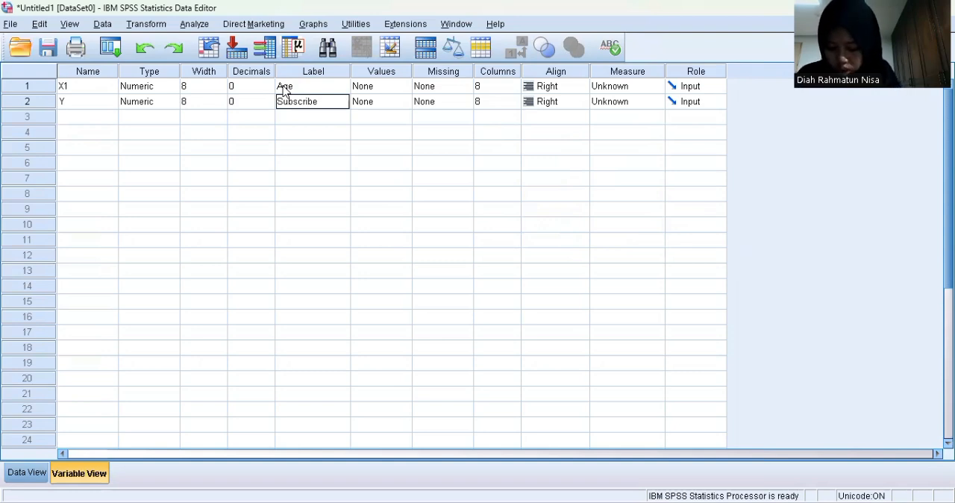
# Add a value label to variable Y that defines 0 as "no subscribe"
pyautogui.click(384, 87)
pyautogui.click(404, 103)
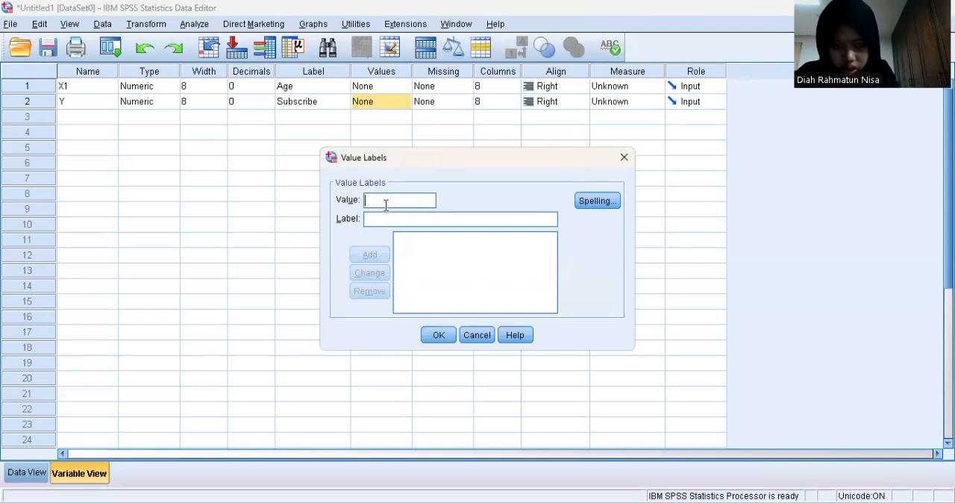
pyautogui.write('0')
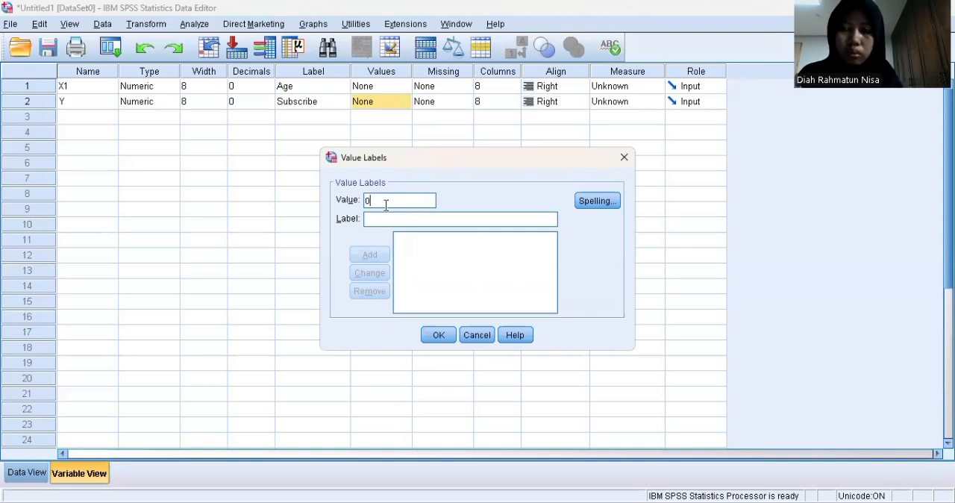
pyautogui.click(381, 218)
pyautogui.write('n')
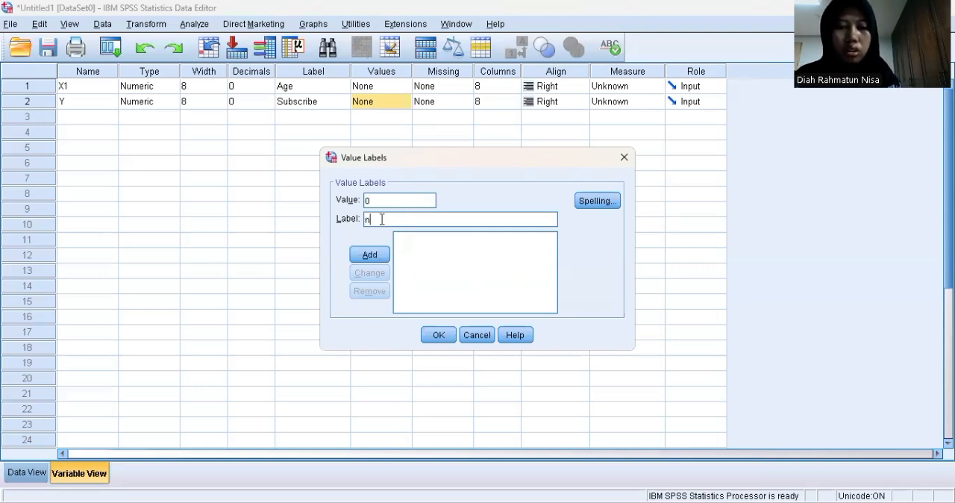
pyautogui.write('o subscri')
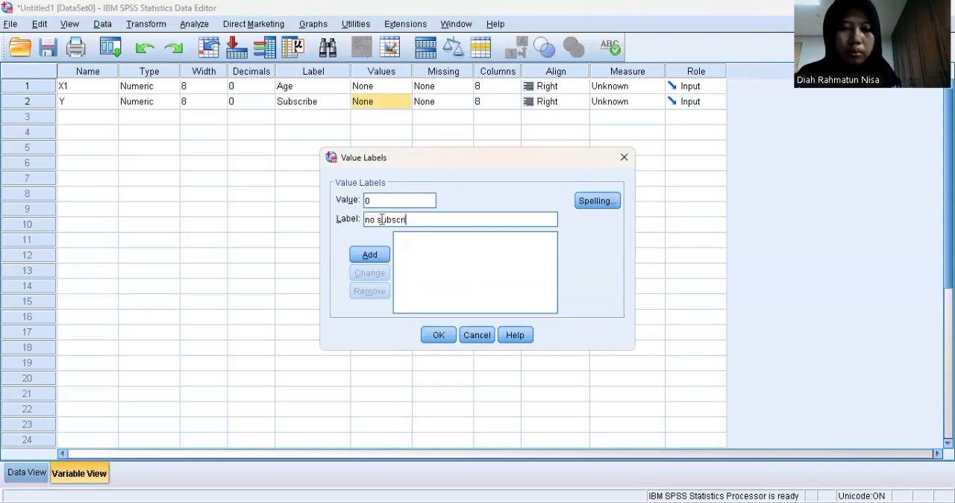
pyautogui.write('be')
pyautogui.click(370, 256)
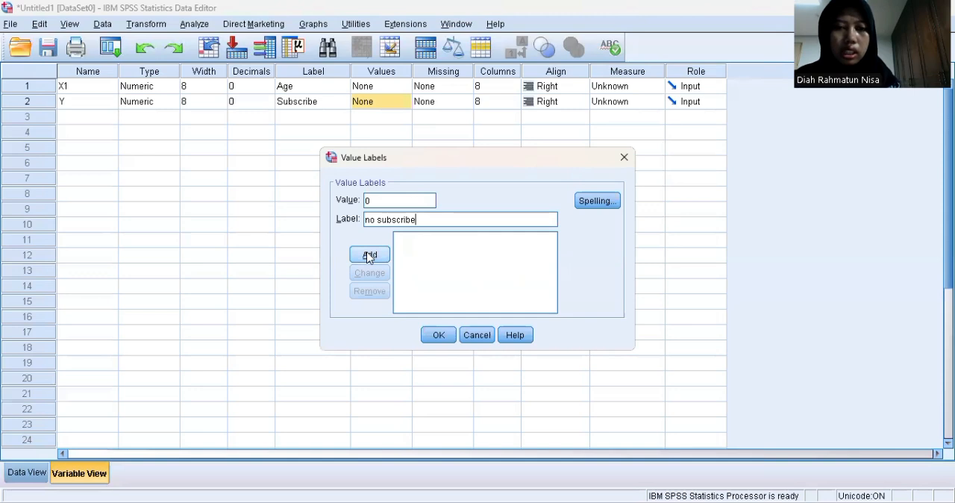
# Add a second value label for Y defining 1 as "subscribe" and apply the labels
pyautogui.write('1')
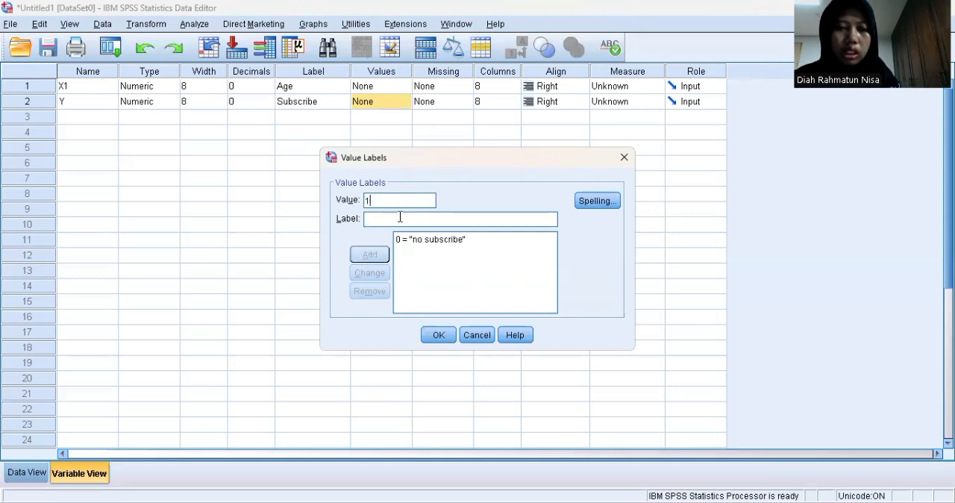
pyautogui.click(400, 217)
pyautogui.write('subscribe')
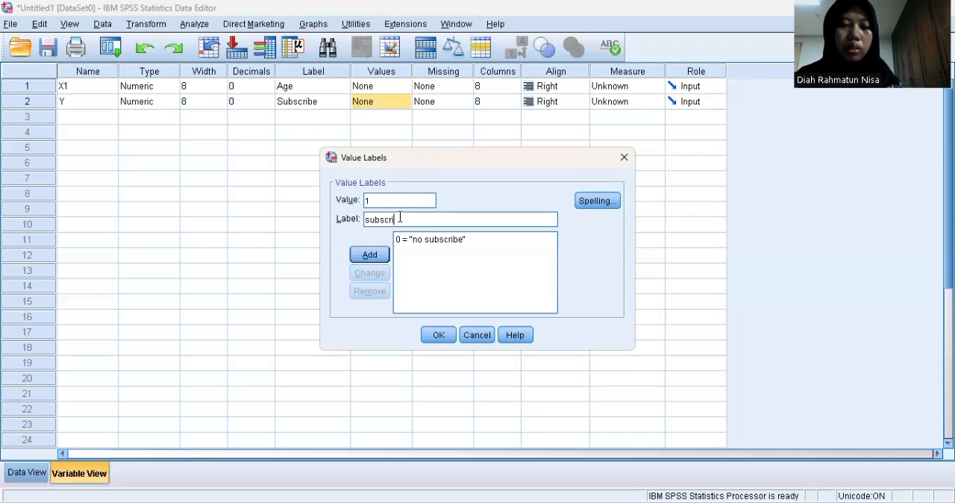
pyautogui.click(378, 257)
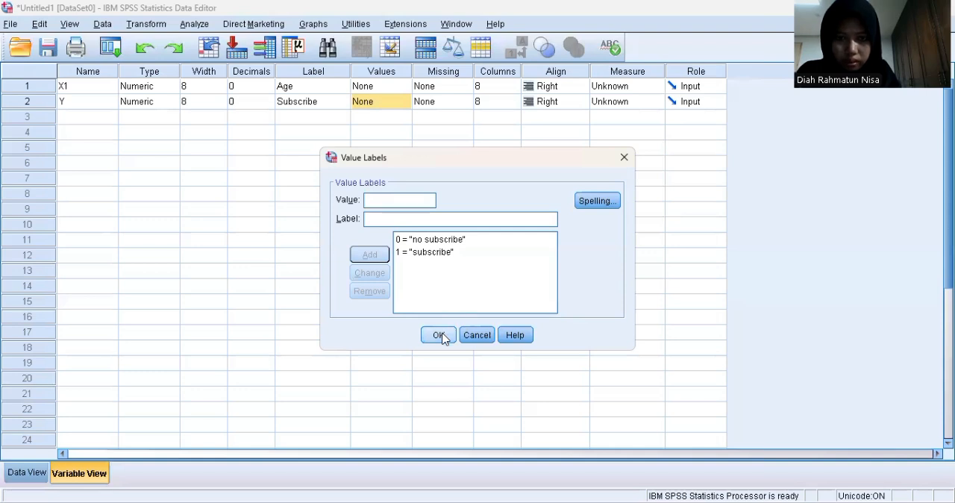
pyautogui.click(440, 335)
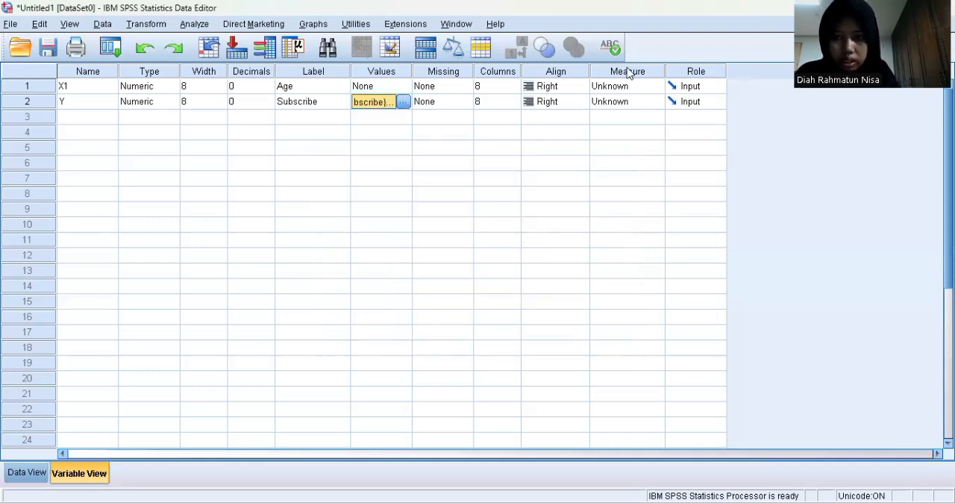
# Set the measurement level of X1 to Scale and of Y to Nominal
pyautogui.click(656, 89)
pyautogui.click(656, 89)
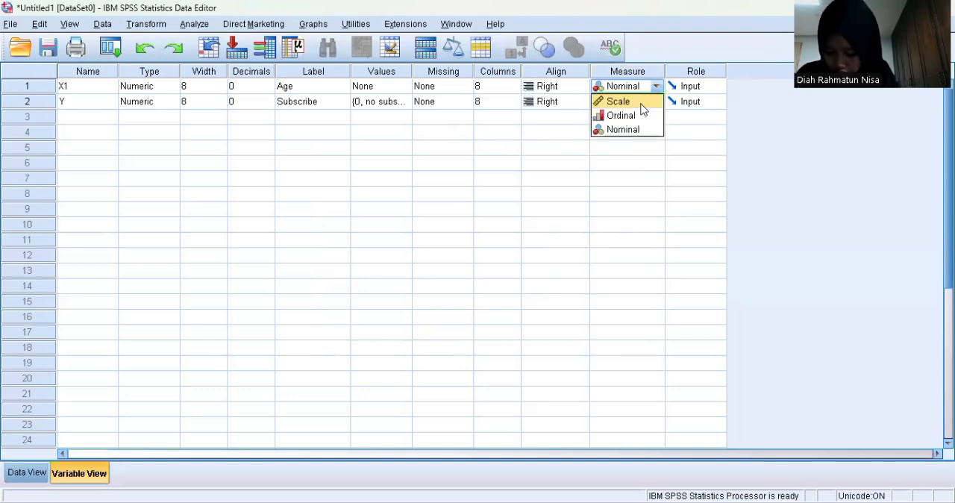
pyautogui.click(646, 102)
pyautogui.click(620, 103)
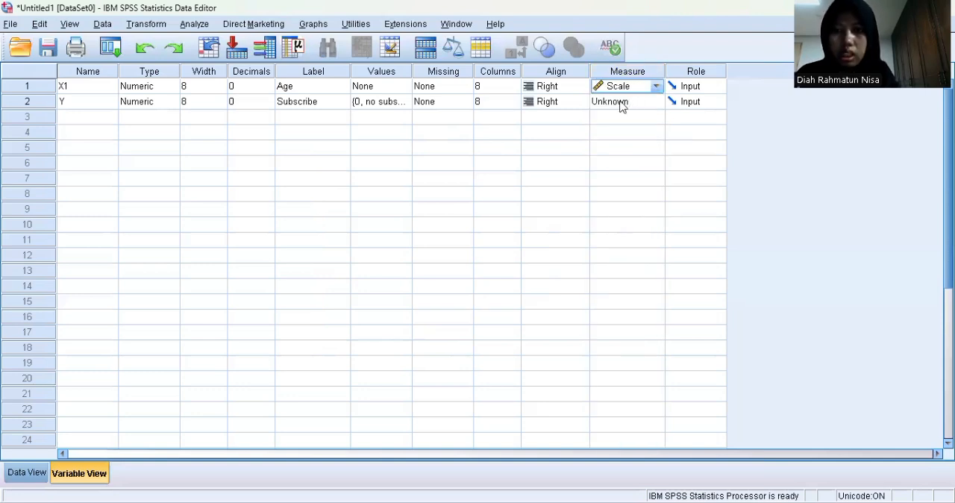
pyautogui.click(620, 103)
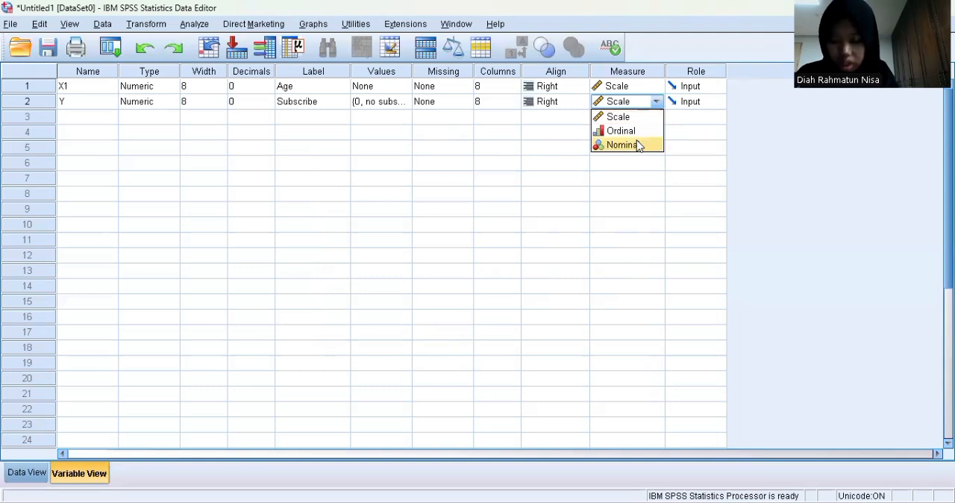
pyautogui.click(638, 145)
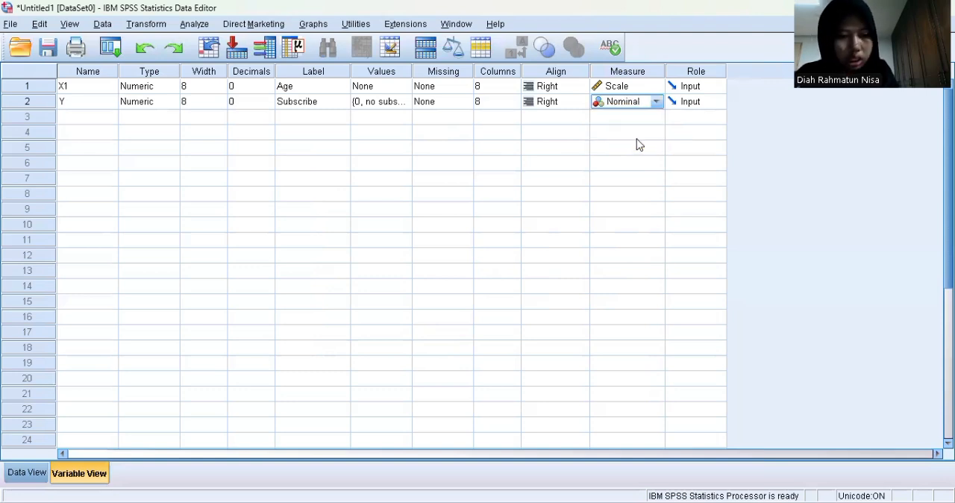
# Set up a binary logistic regression with Age (X1) as covariate and Subscribe (Y) as the dependent variable
pyautogui.click(28, 473)
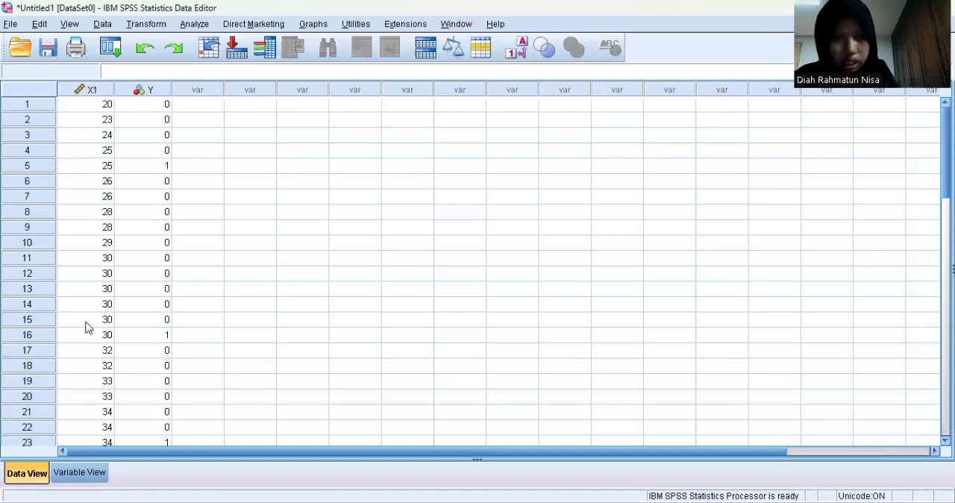
pyautogui.click(184, 28)
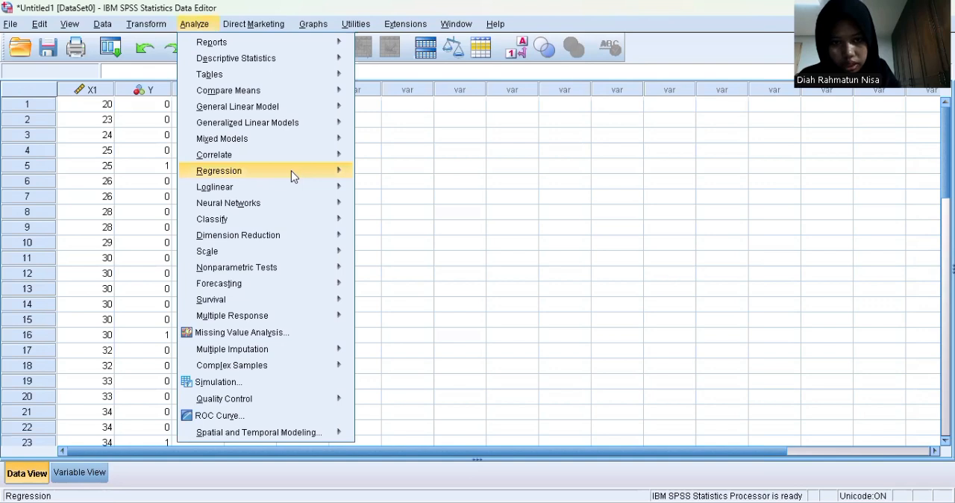
pyautogui.moveTo(291, 176)
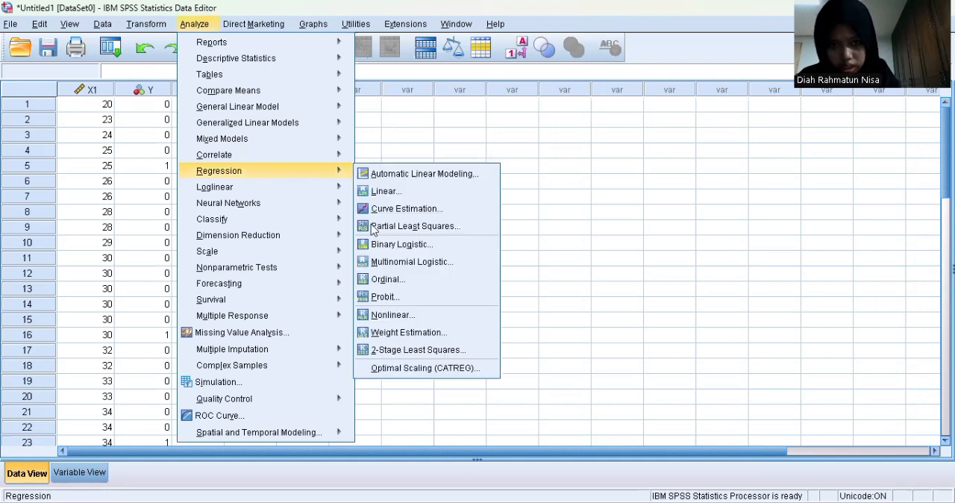
pyautogui.moveTo(333, 179)
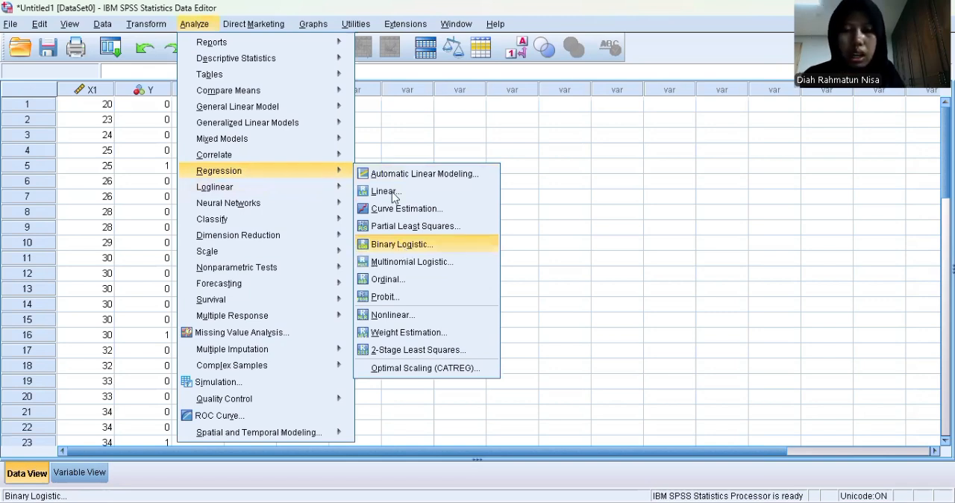
pyautogui.press('Return')
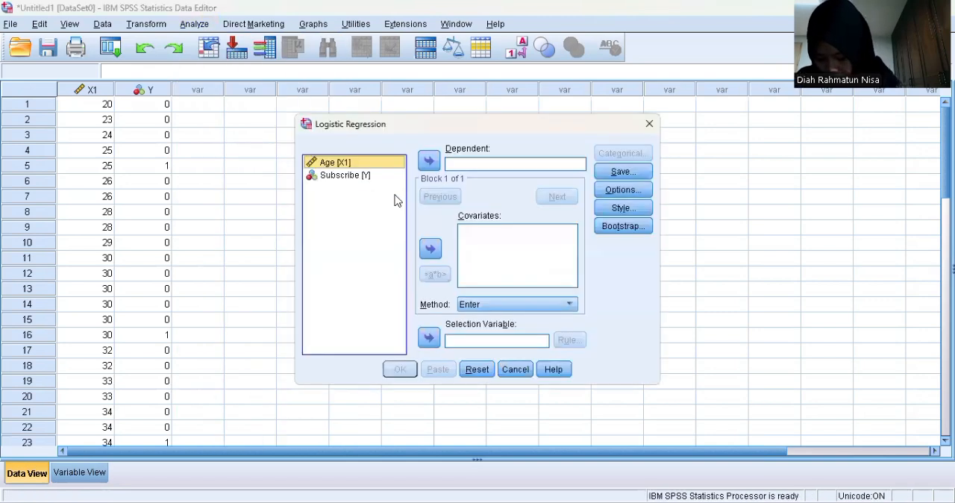
pyautogui.click(348, 162)
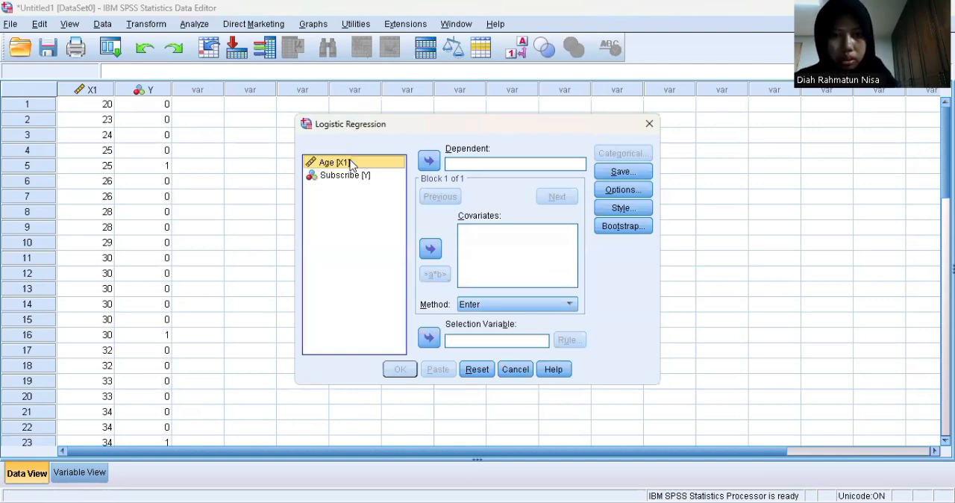
pyautogui.click(432, 250)
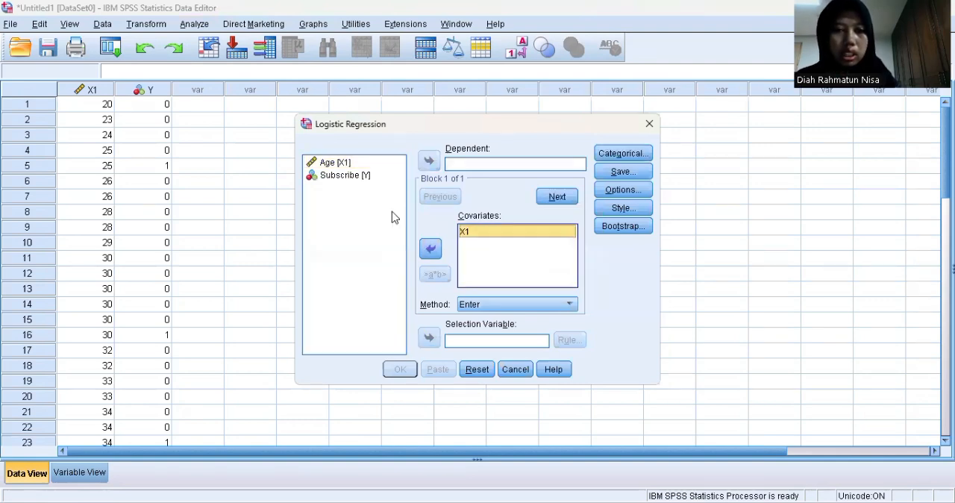
pyautogui.click(361, 179)
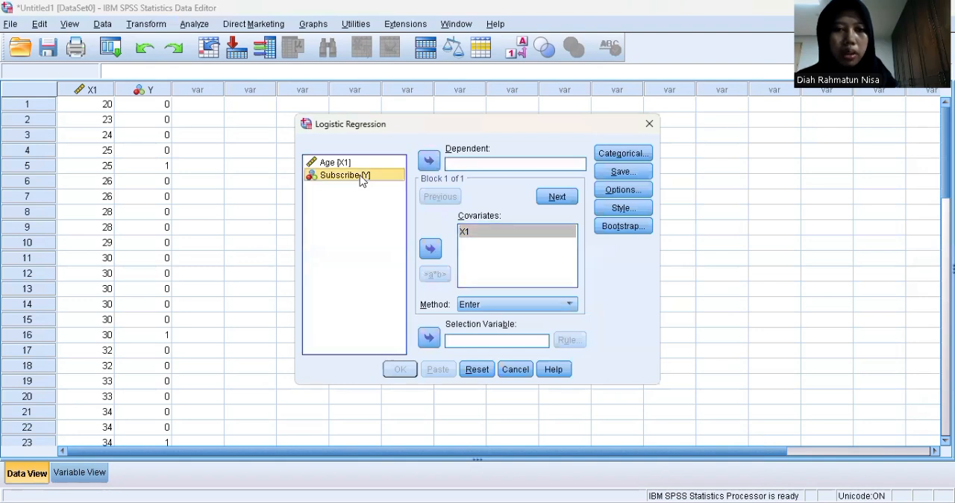
pyautogui.click(430, 162)
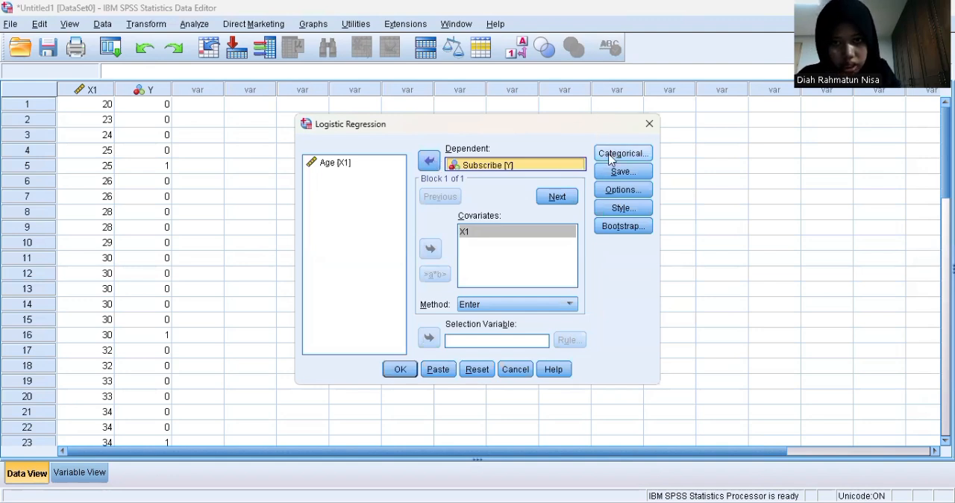
# Include Hosmer-Lemeshow goodness-of-fit and iteration history in the logistic regression output, and run the analysis
pyautogui.click(621, 190)
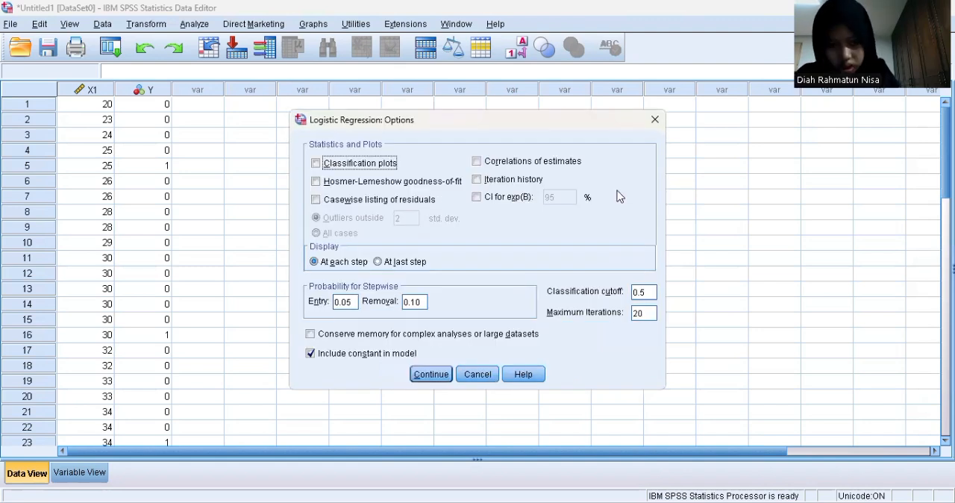
pyautogui.click(316, 182)
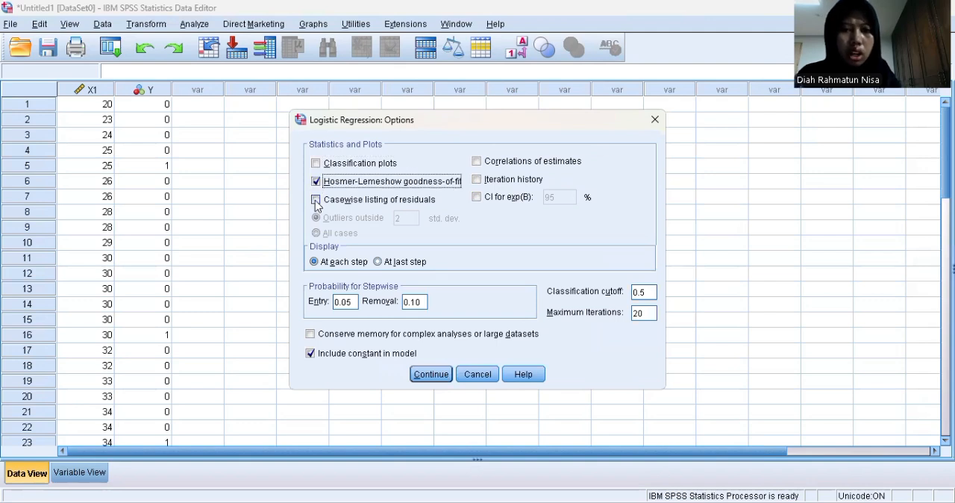
pyautogui.click(477, 183)
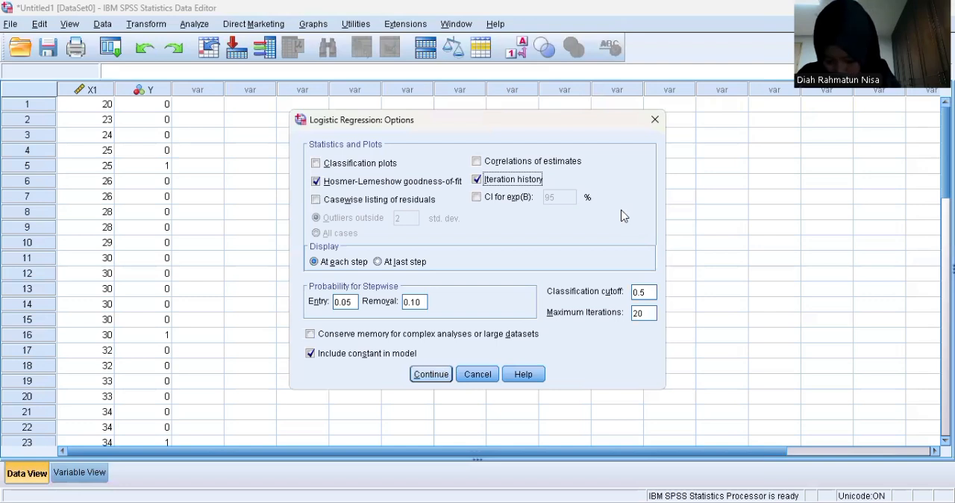
pyautogui.press('Return')
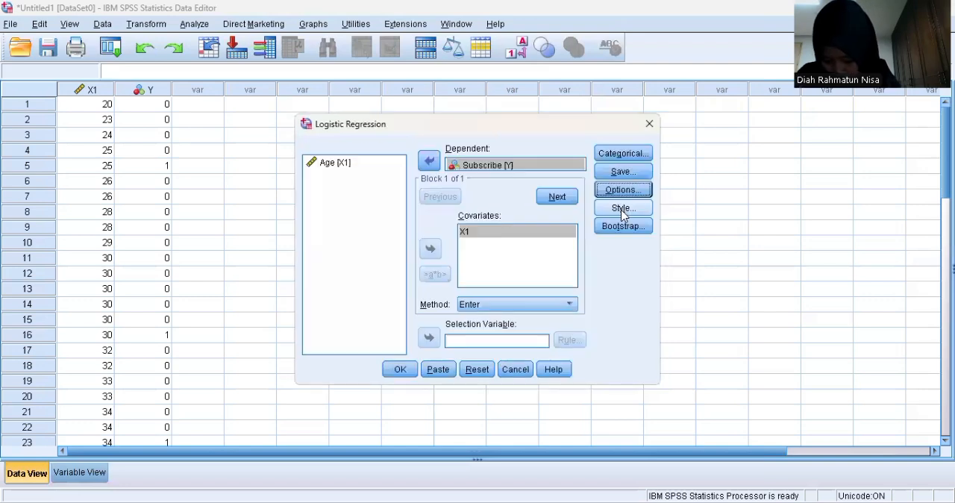
pyautogui.click(400, 369)
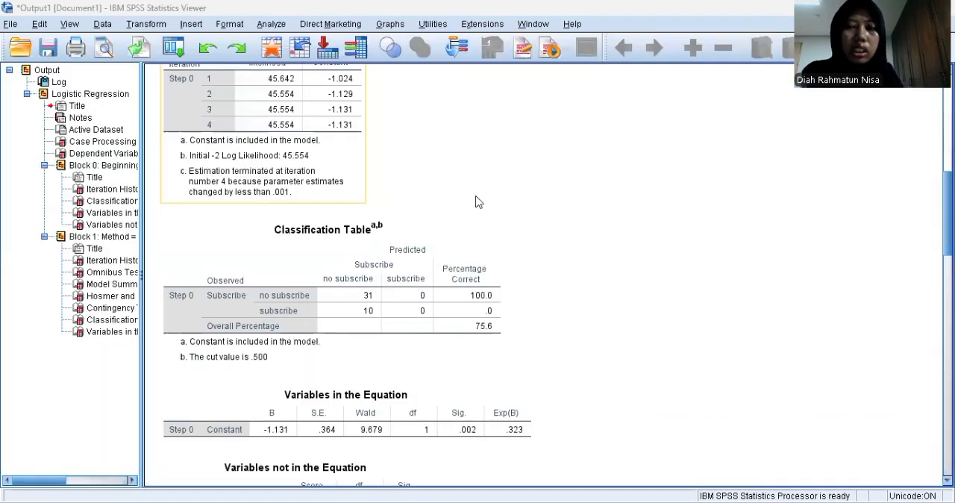
# Copy the Model Summary table from the logistic regression output and paste it into the Word document
pyautogui.scroll(-10, 311, 199)
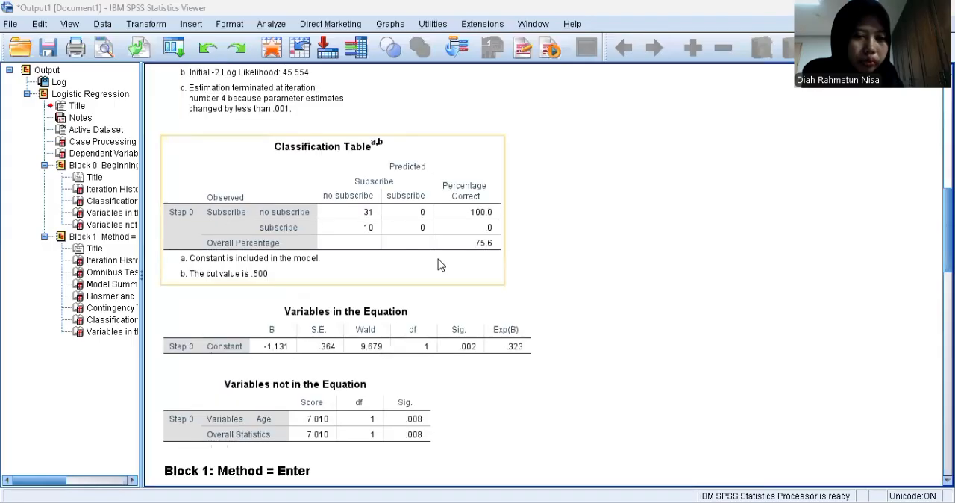
pyautogui.scroll(-10, 438, 261)
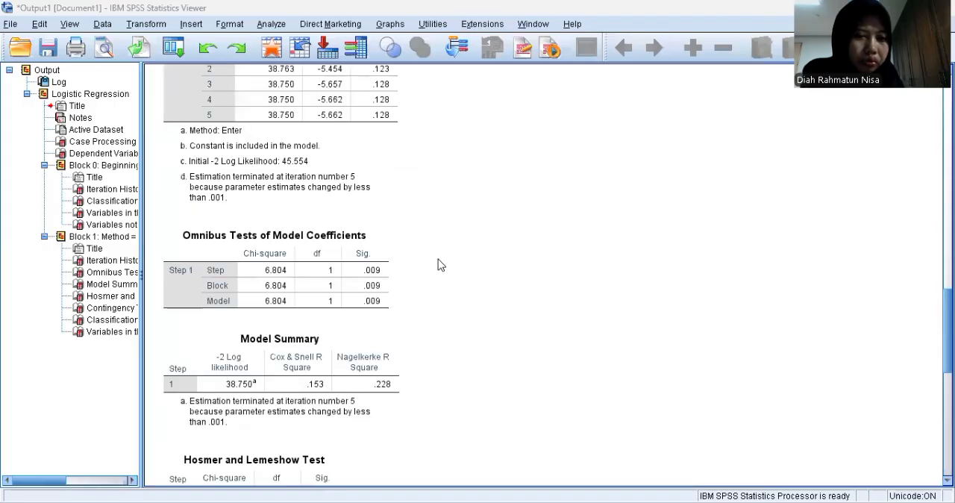
pyautogui.scroll(-3, 344, 251)
pyautogui.click(341, 250)
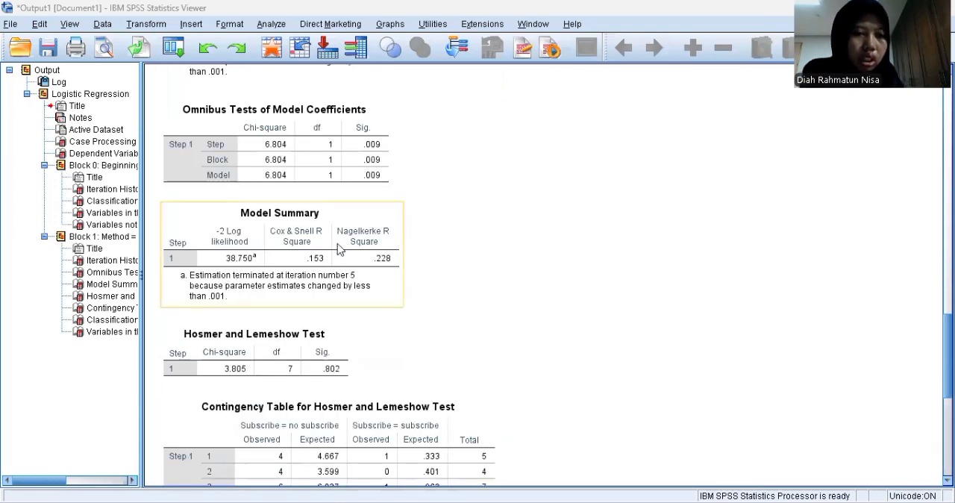
pyautogui.click(338, 249)
pyautogui.rightClick(337, 244)
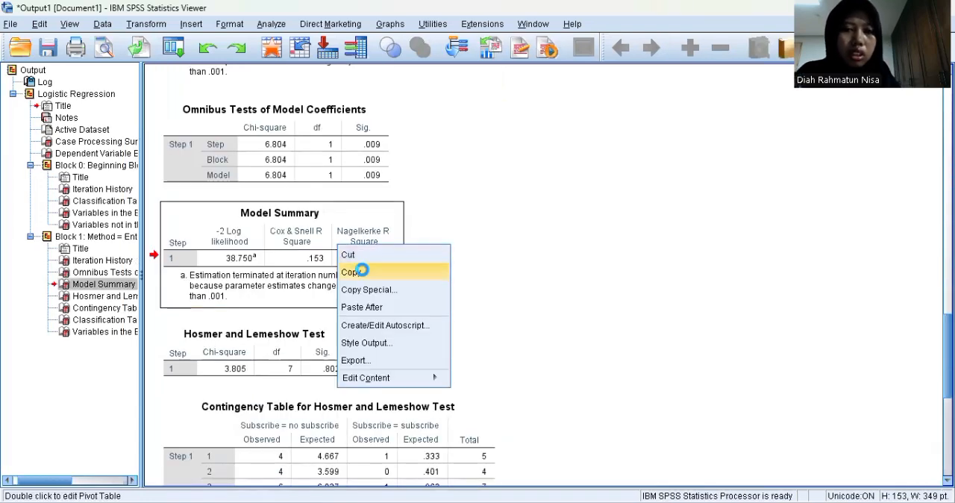
pyautogui.click(361, 268)
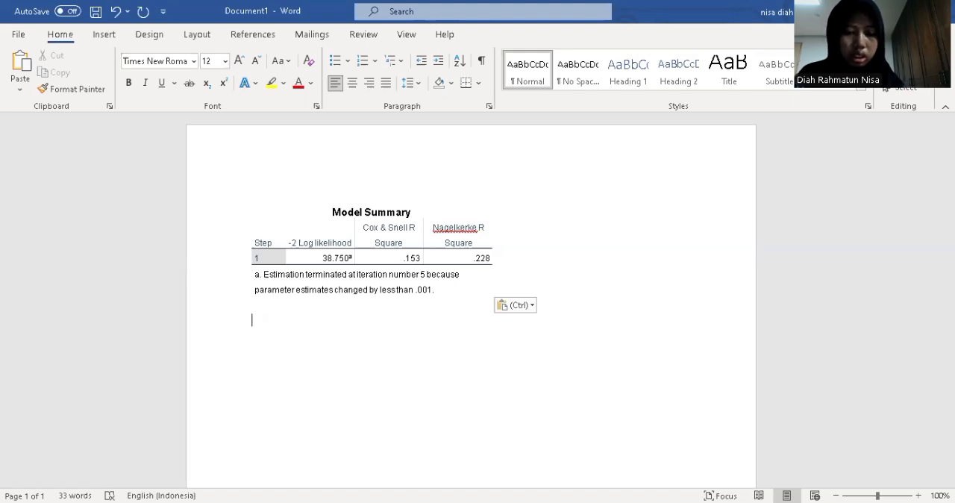
# Begin an interpretation sentence below the Model Summary table with the words "Nilai dari R Square"
pyautogui.write('nilai da')
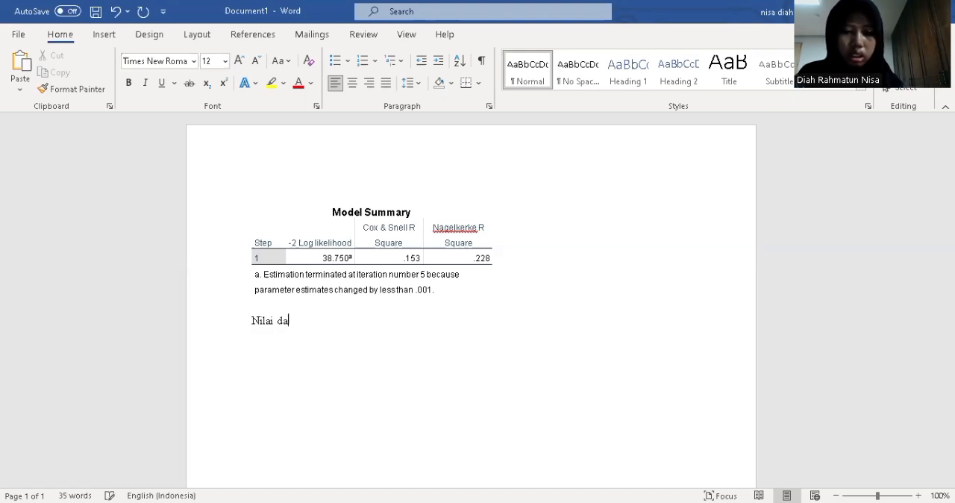
pyautogui.write('ri R Squar')
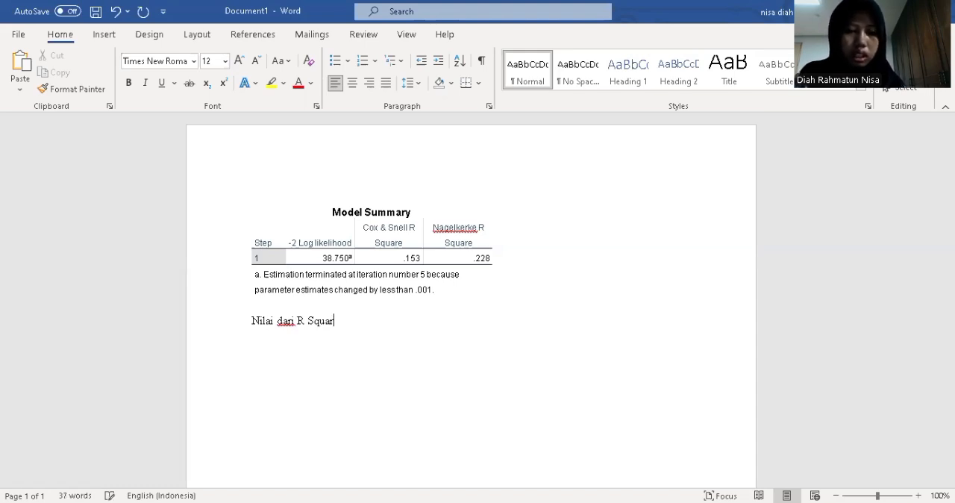
pyautogui.write('e')
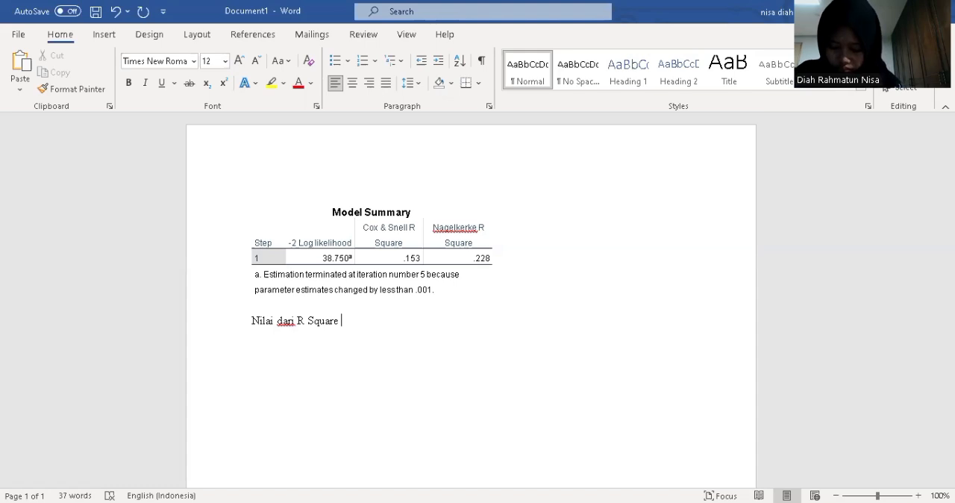
# Replace "R Square" in the interpretation sentence with "Nagelkerke R Square"
pyautogui.press('BackSpace')
pyautogui.press('BackSpace')
pyautogui.press('BackSpace')
pyautogui.press('BackSpace')
pyautogui.press('BackSpace')
pyautogui.press('BackSpace')
pyautogui.press('BackSpace')
pyautogui.press('BackSpace')
pyautogui.press('BackSpace')
pyautogui.write('Nagelke')
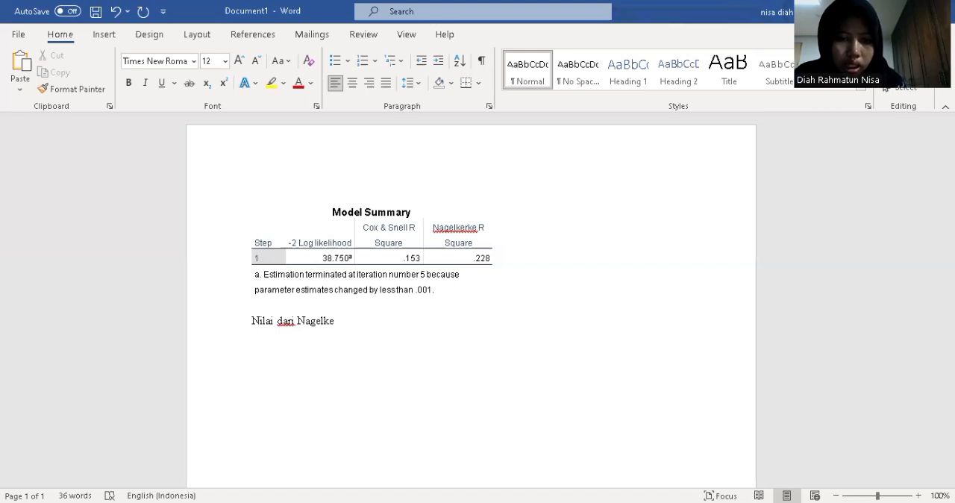
pyautogui.write('rke R Squ')
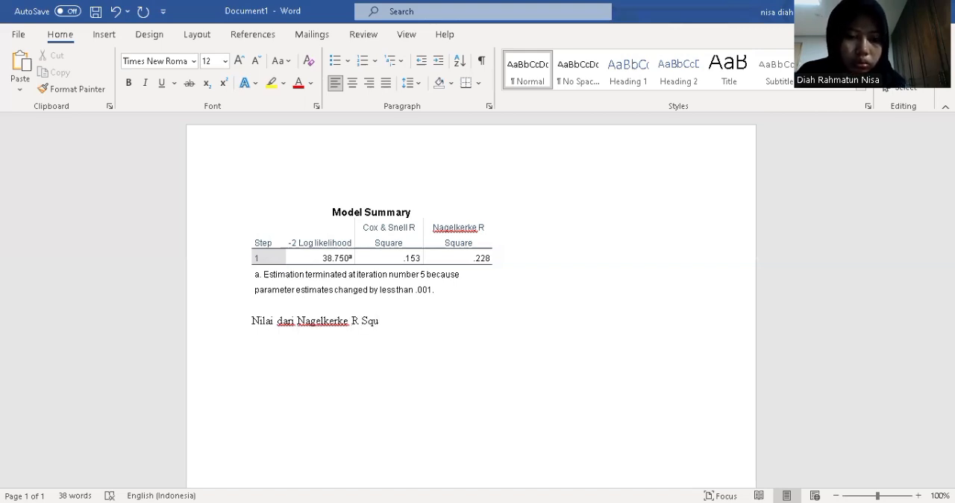
pyautogui.write('e')
pyautogui.press('BackSpace')
pyautogui.write('are ')
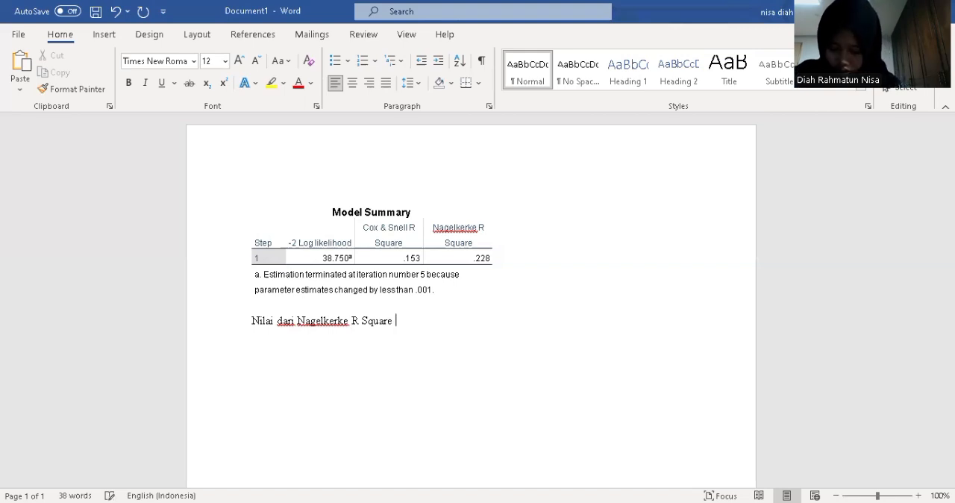
pyautogui.write('m')
# Continue the interpretation sentence with the Nagelkerke value: "menunjukkan angka 0,228"
pyautogui.press('BackSpace')
pyautogui.write('menunjukkan')
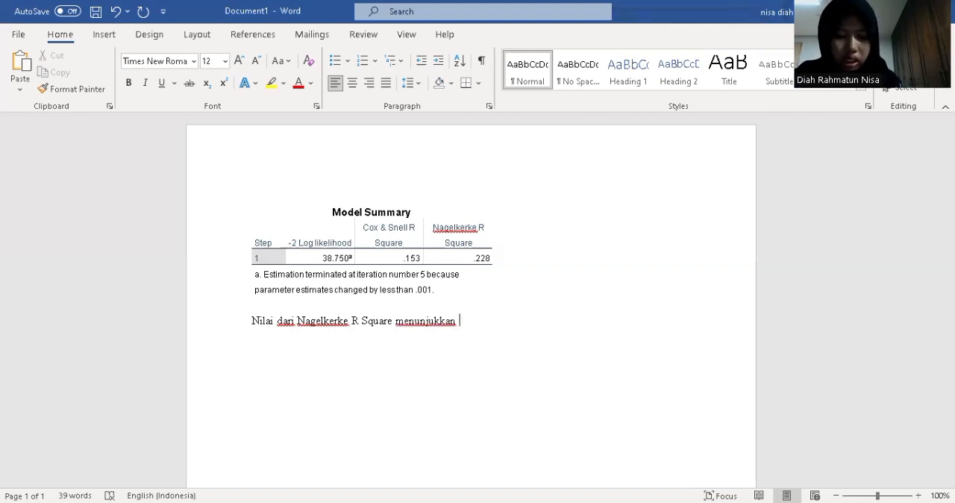
pyautogui.write(' angka 0')
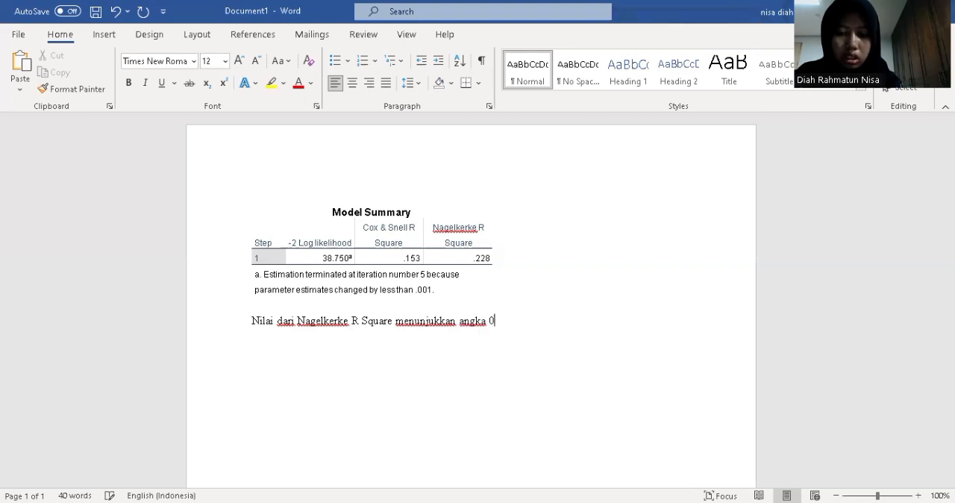
pyautogui.write(',22')
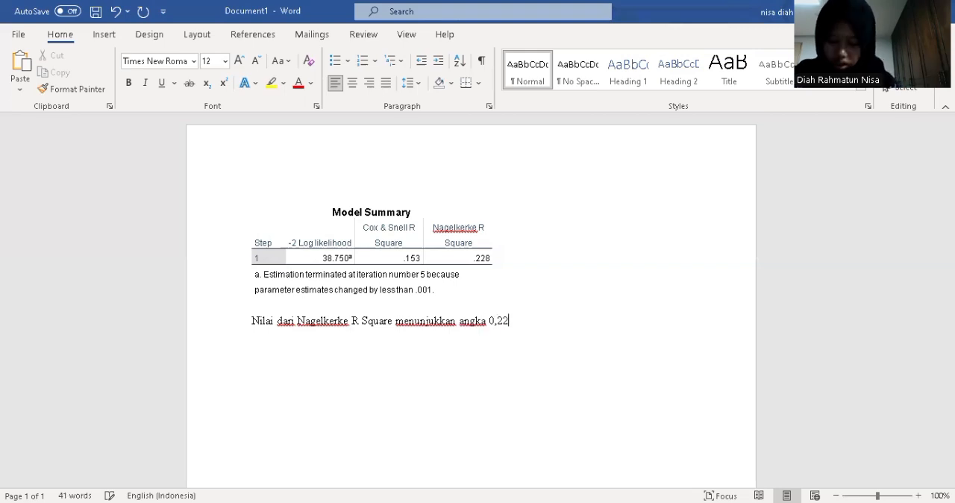
pyautogui.write('8')
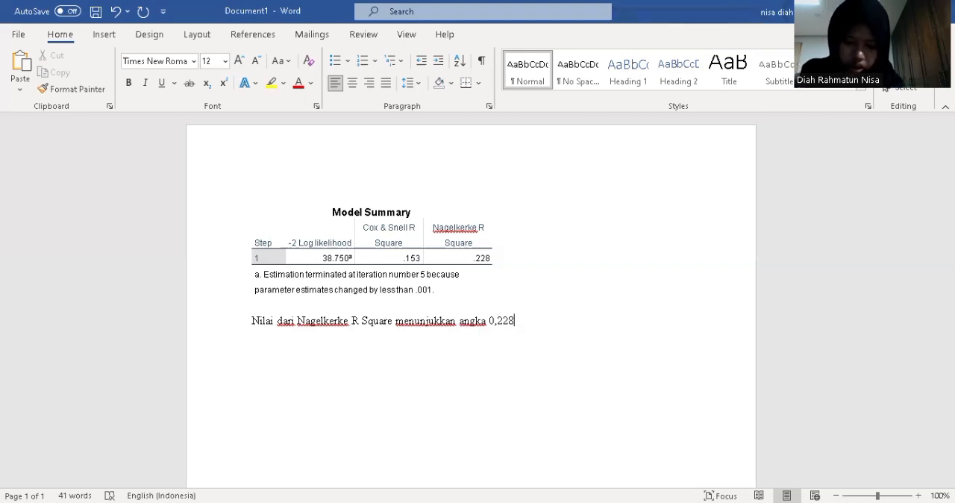
pyautogui.write(' yang bearti ')
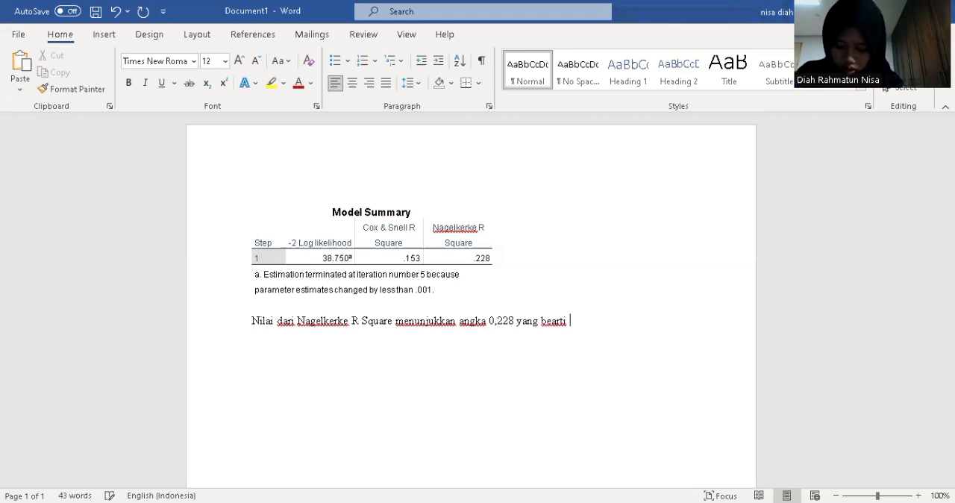
pyautogui.write('variable ')
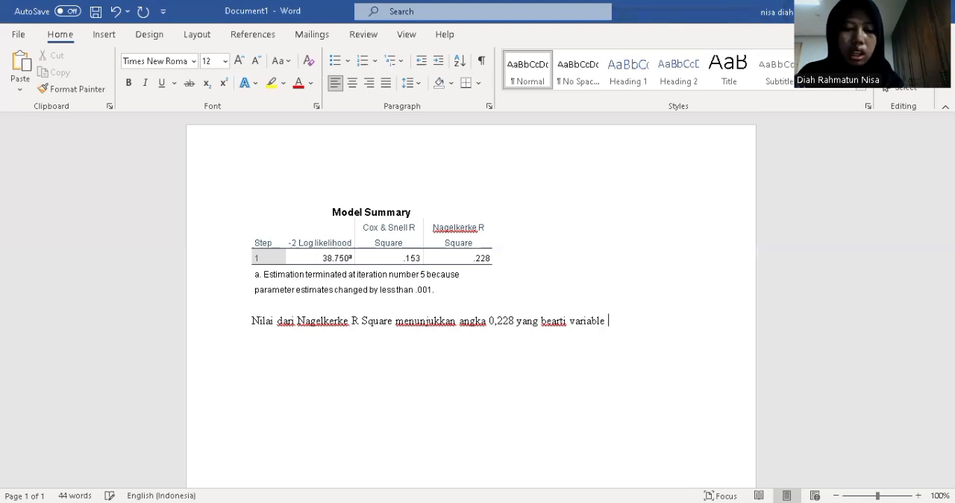
pyautogui.write('x (age)')
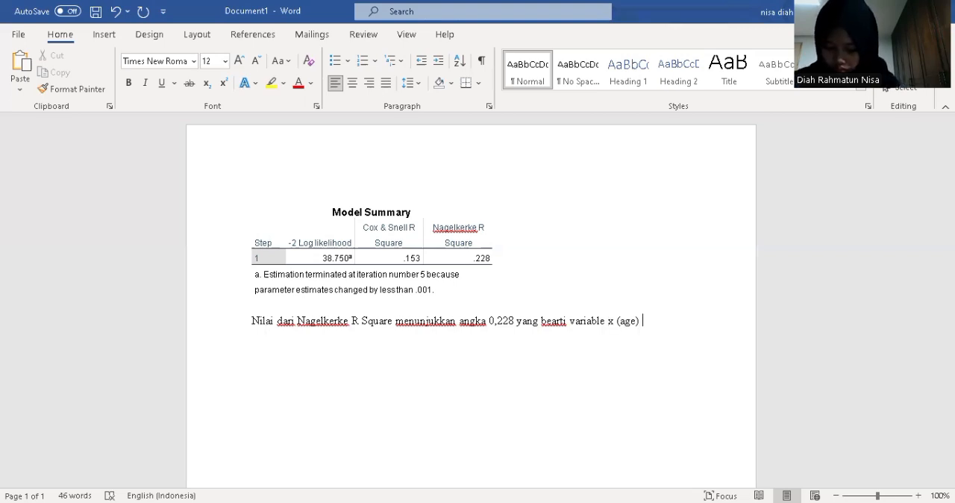
pyautogui.write(' meme')
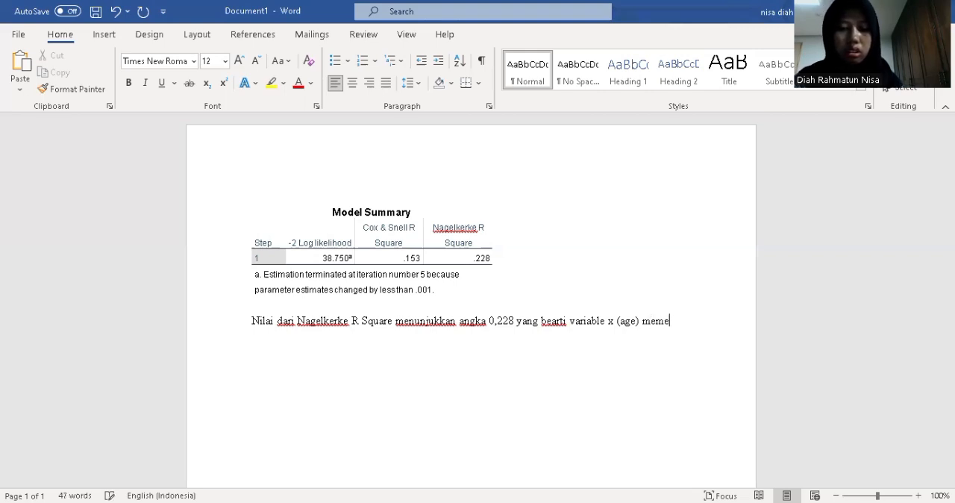
pyautogui.write('ngaruhi var')
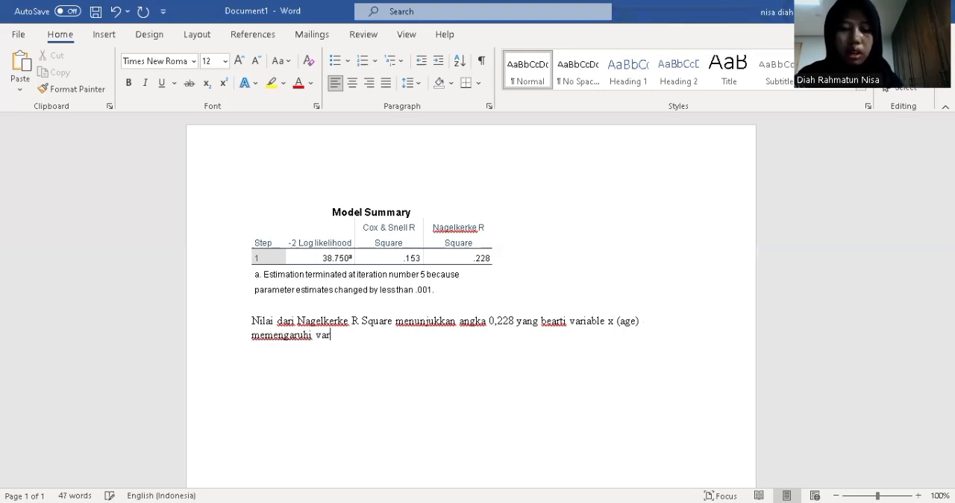
pyautogui.write('iabee')
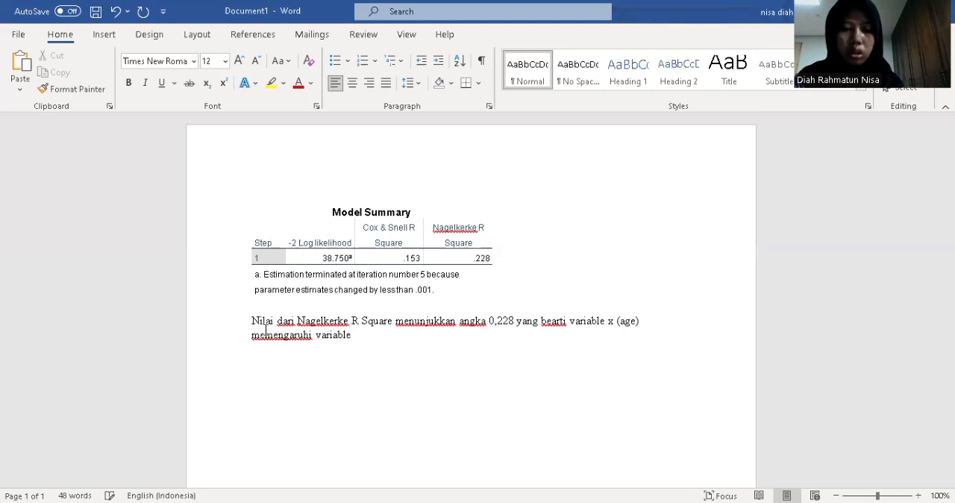
pyautogui.write(' y (subscribe')
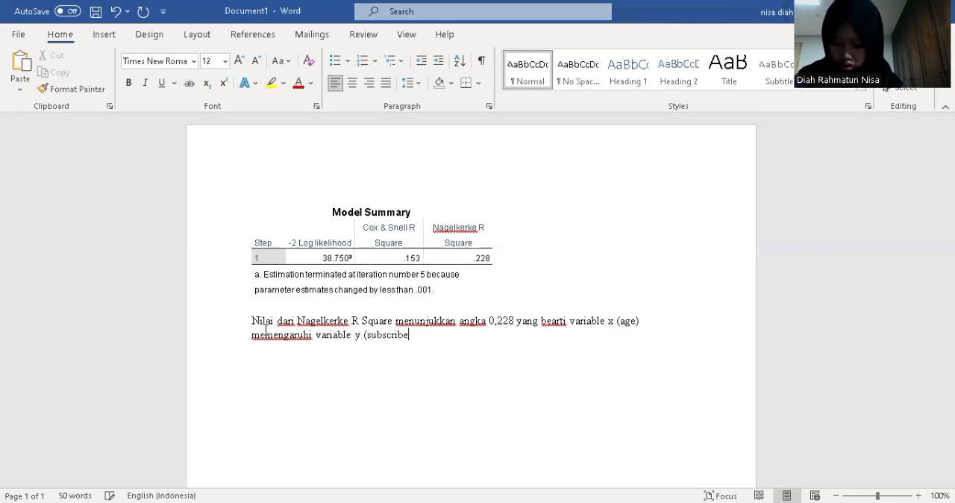
pyautogui.write(').')
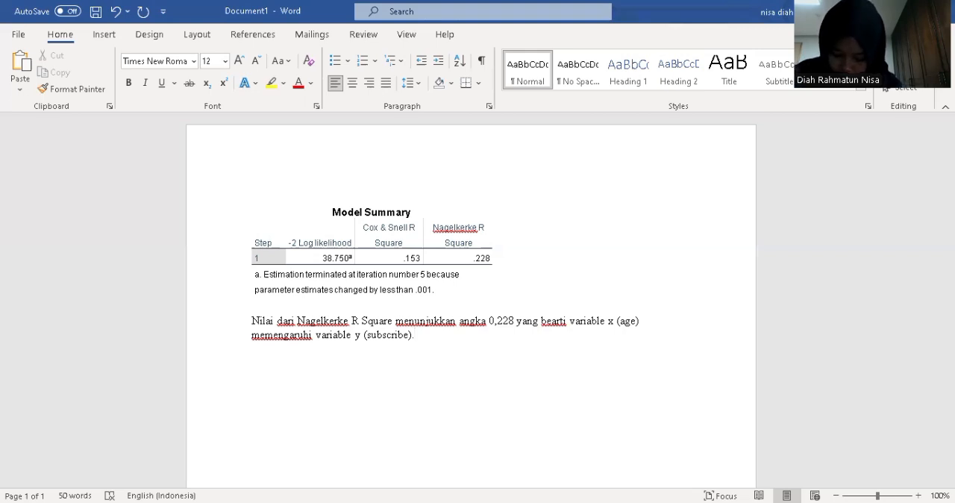
# Extend the sentence with the influence on the dependent variable: "memengaruhi variable y (subscribe)"
pyautogui.press('BackSpace')
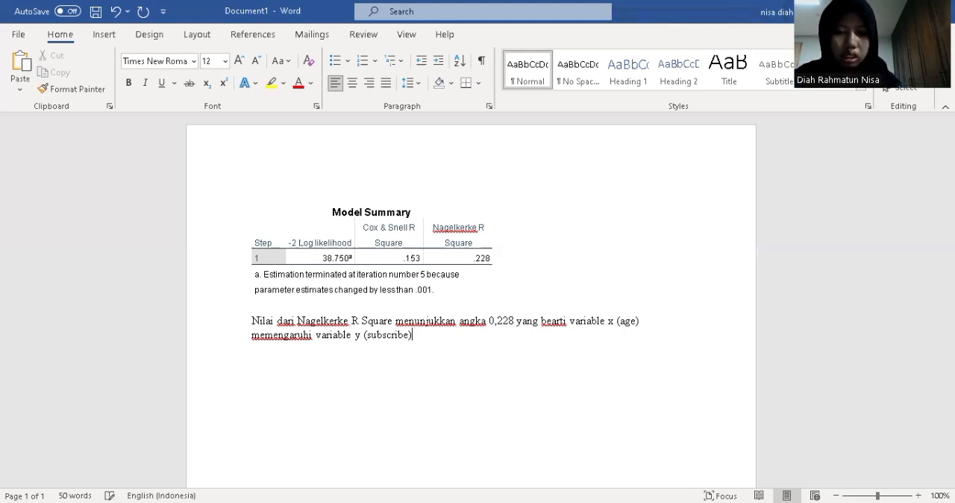
# Finish the sentence with the size of the influence: "sebesar 22,8%."
pyautogui.write('sebesar ')
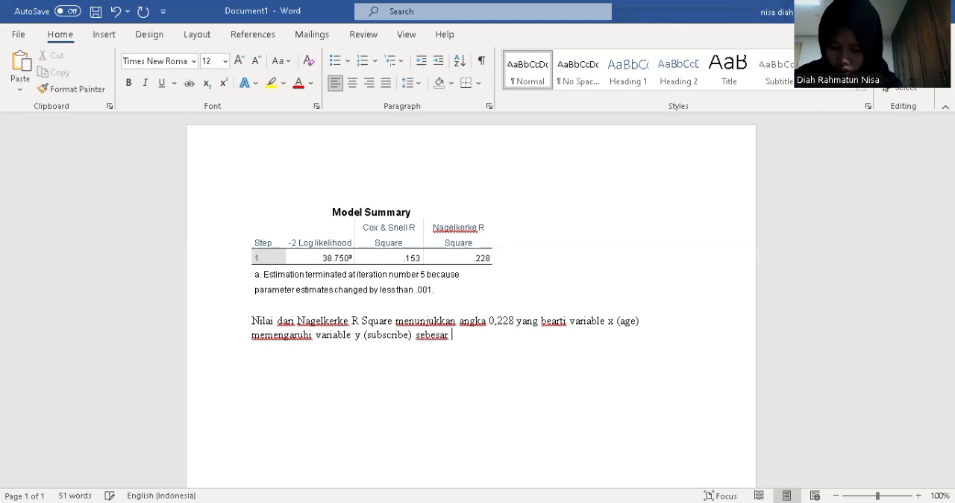
pyautogui.write('22,8%')
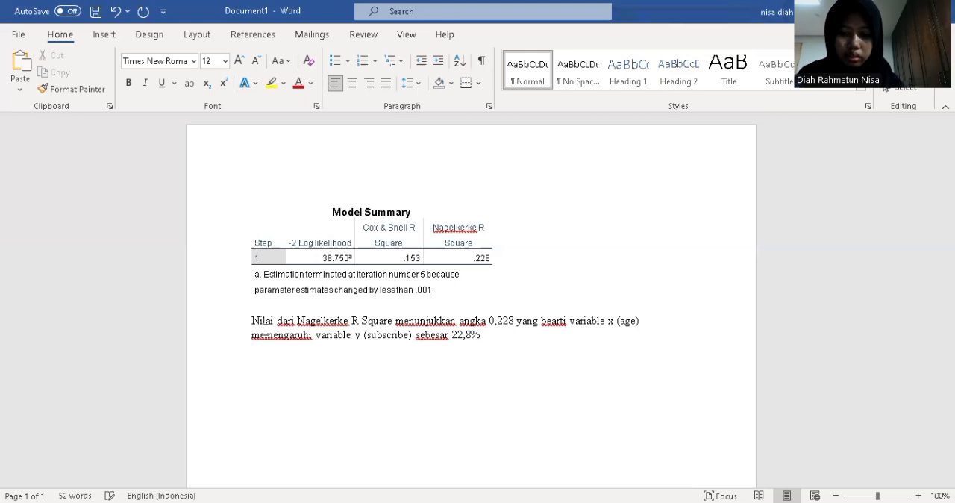
pyautogui.write('.')
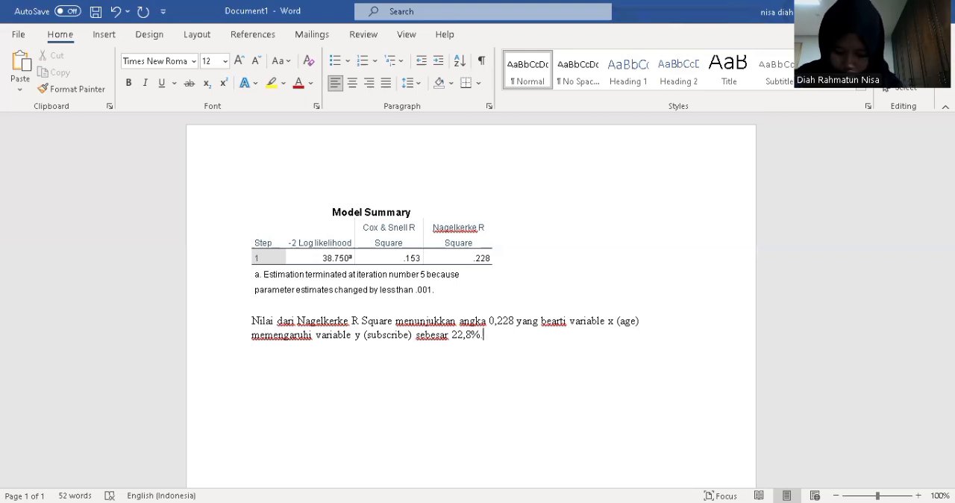
pyautogui.write(' sedangkan')
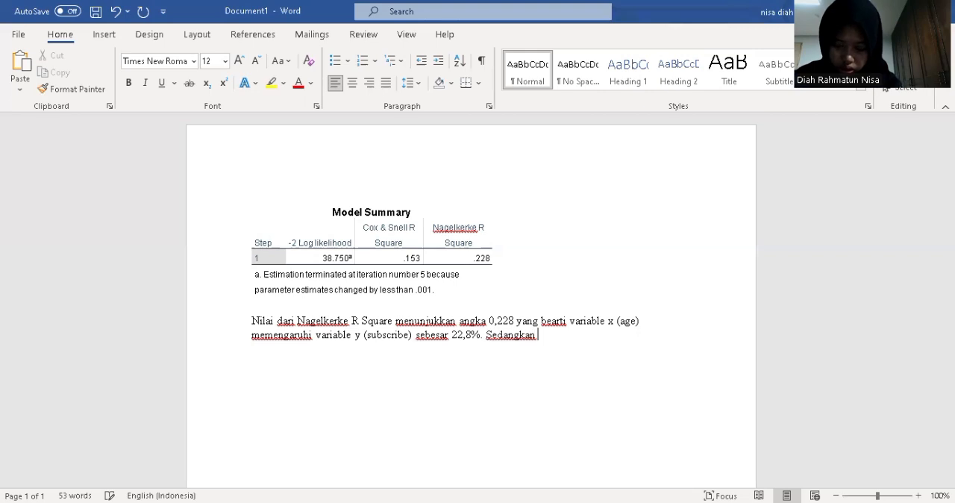
pyautogui.write(' sisanya ')
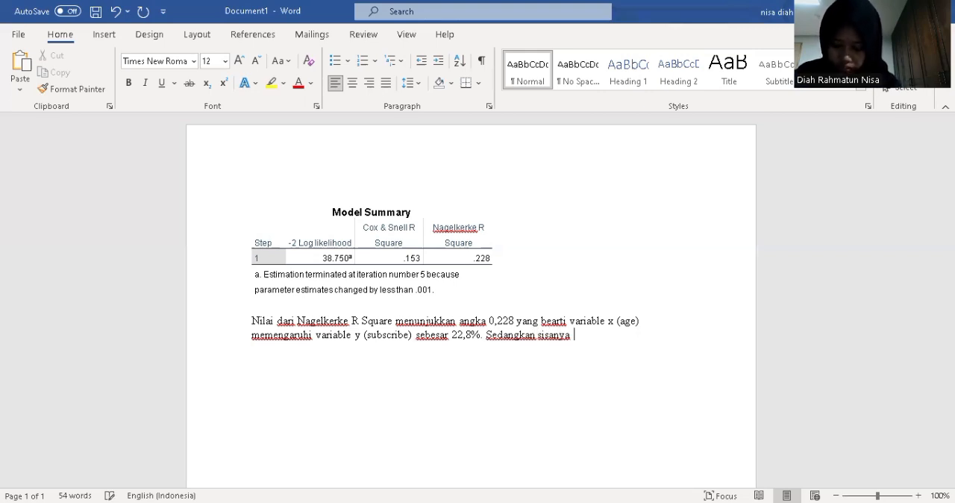
pyautogui.write('dipengaruhi o')
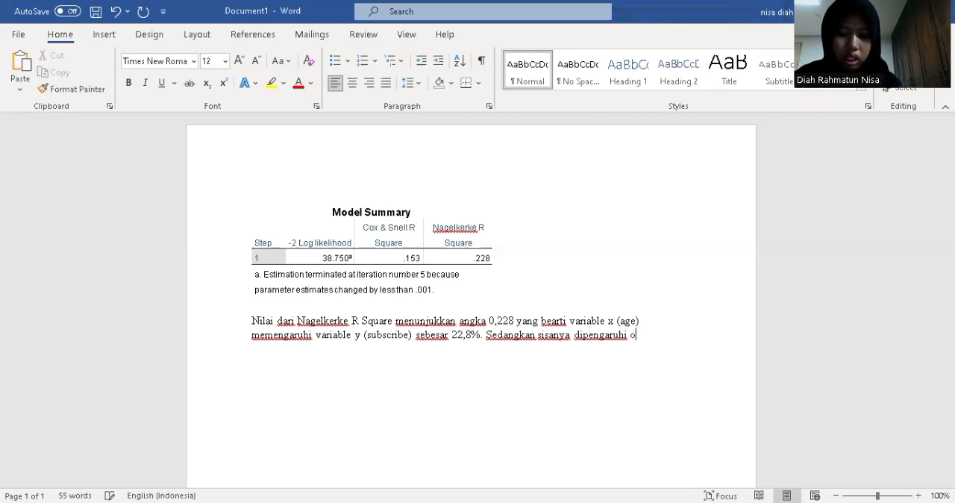
pyautogui.write('leh fa')
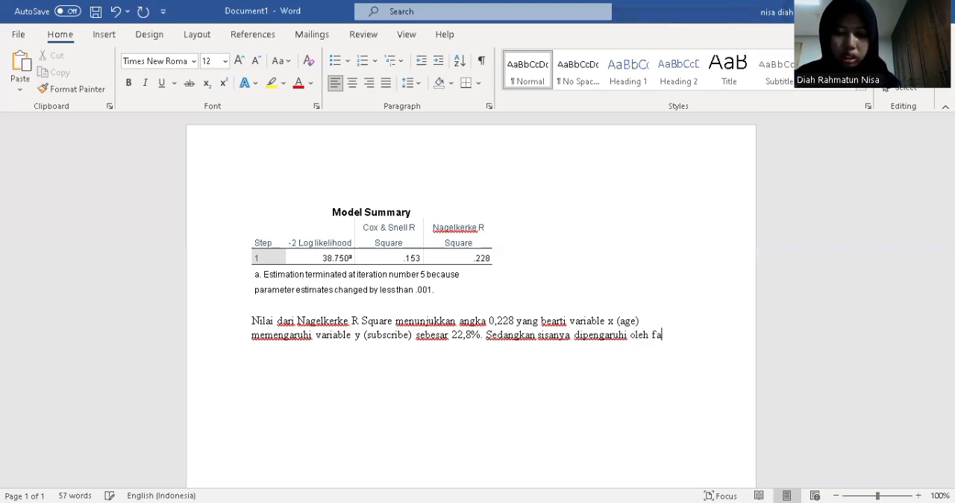
pyautogui.write('c')
pyautogui.write('tor atau ')
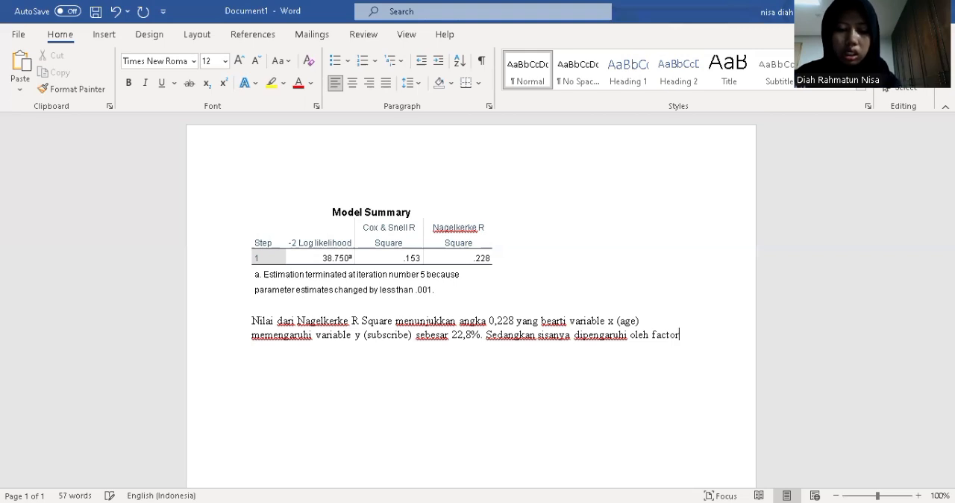
pyautogui.write('variabel')
# Complete the second sentence of the interpretation with "variable lain."
pyautogui.press('BackSpace')
pyautogui.press('BackSpace')
pyautogui.press('BackSpace')
pyautogui.write('le lain.')
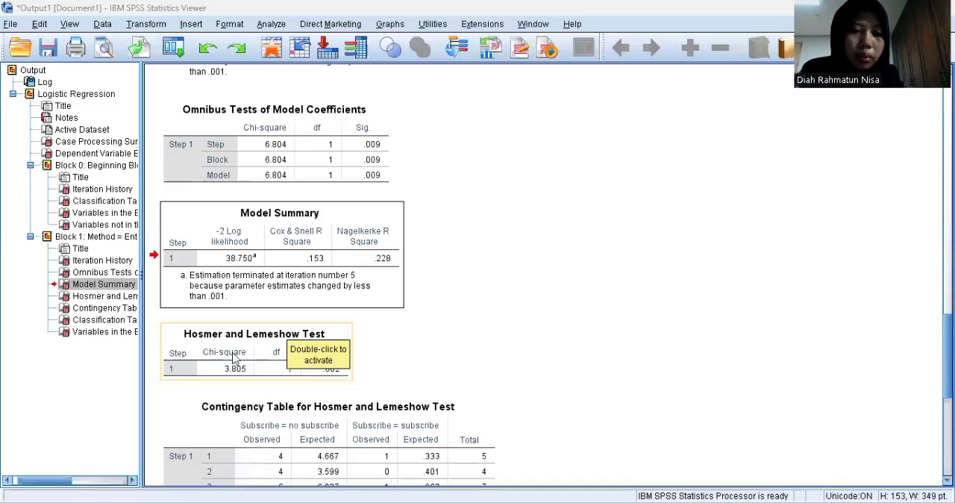
# Copy the Hosmer and Lemeshow Test table from the SPSS output and paste it into Word below the interpretation paragraph
pyautogui.click(260, 378)
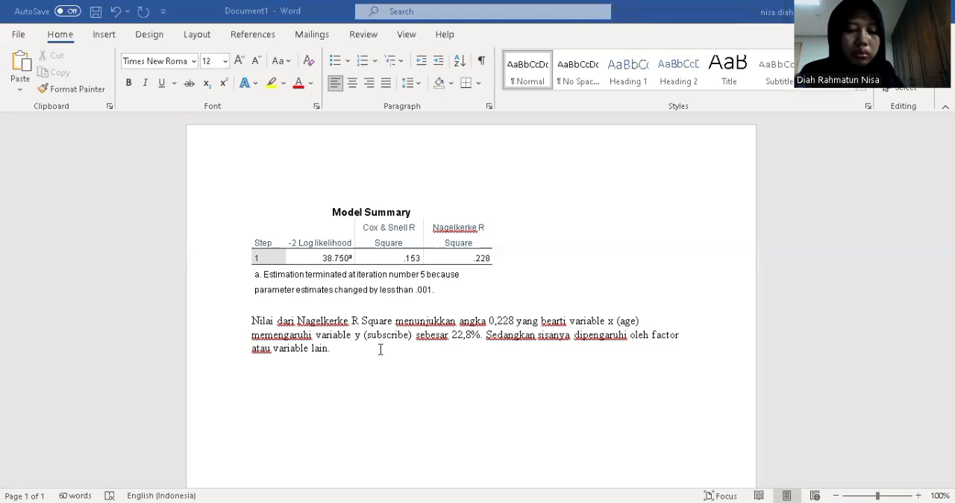
pyautogui.write('Hosmer and Lemeshow Test Step\tChi-square\tdf\tSig. 1\t3.805\t7\t.802')
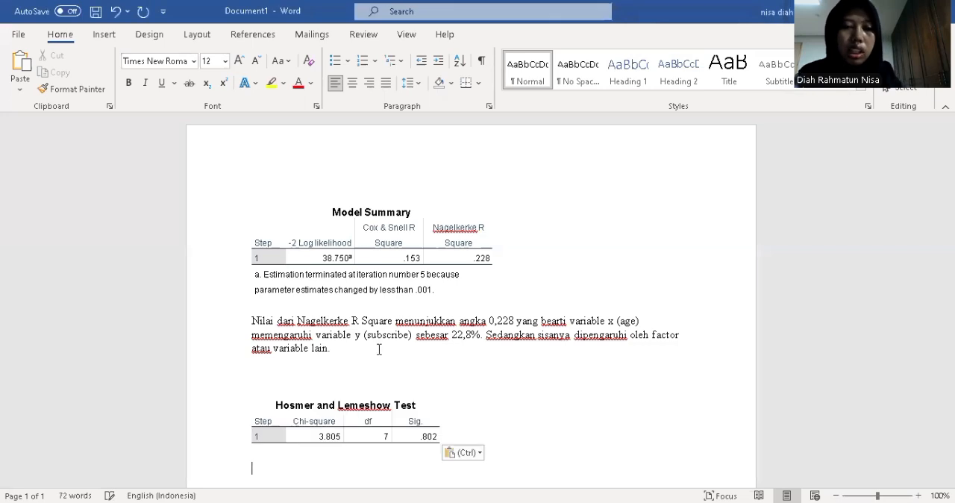
# Write the null hypothesis on its own line below the Hosmer and Lemeshow Test table: "H0: data yang digunakan fit dengan model"
pyautogui.scroll(-3, 384, 376)
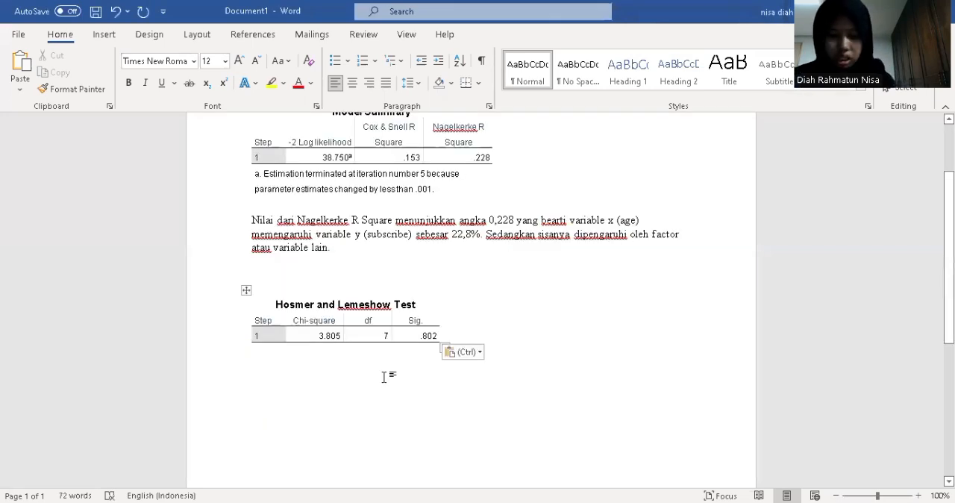
pyautogui.write('H0')
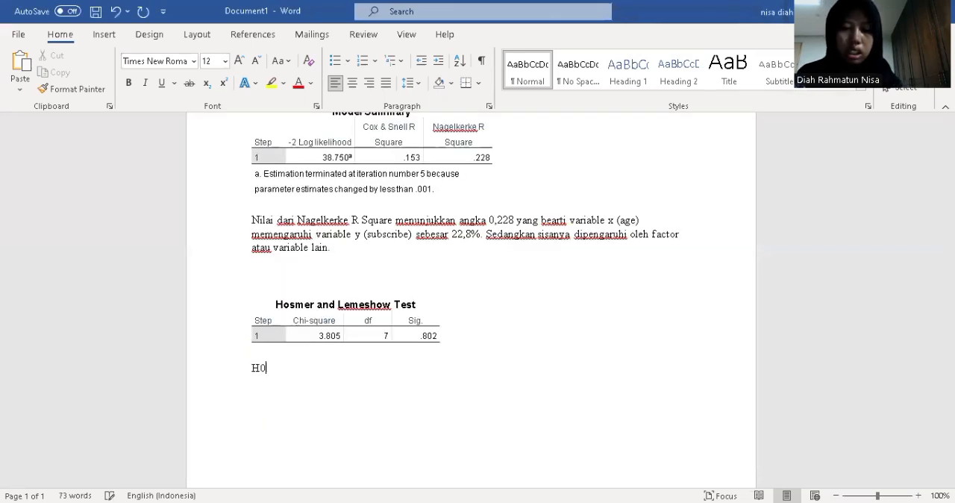
pyautogui.write(': ')
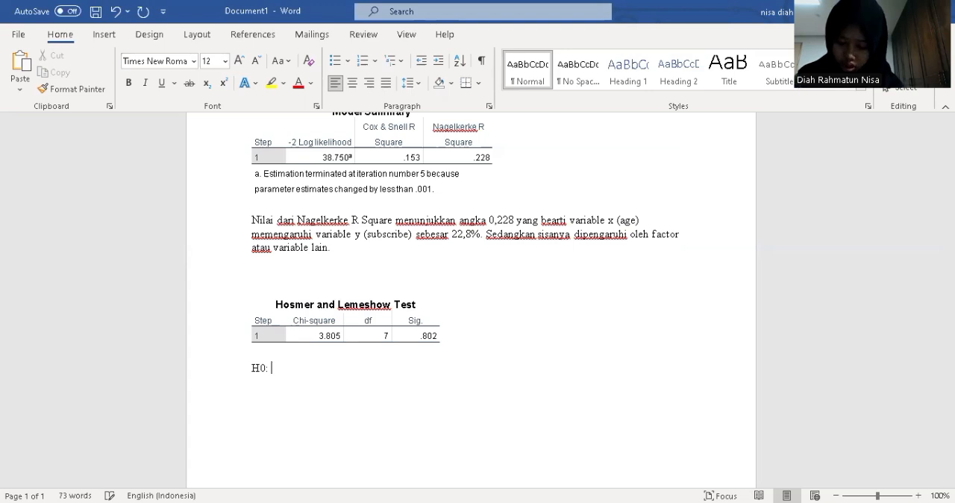
pyautogui.write('data yang ')
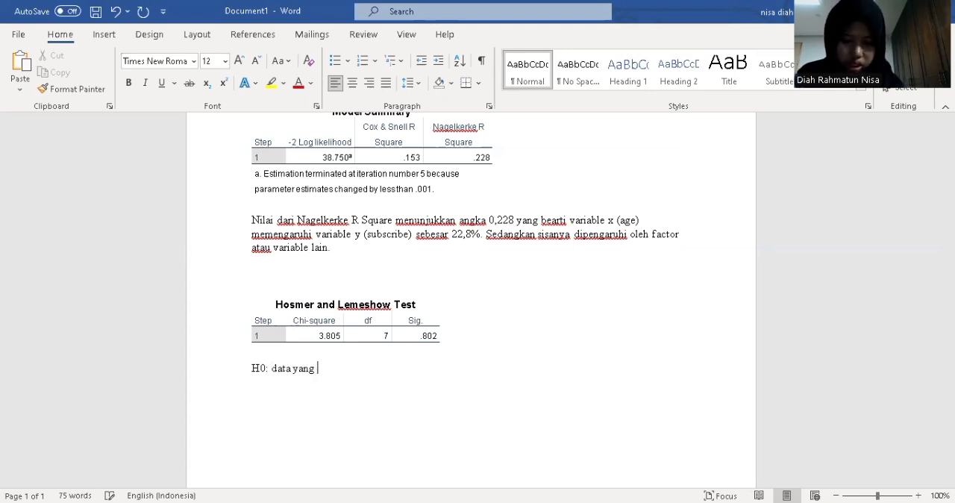
pyautogui.write('digunakan')
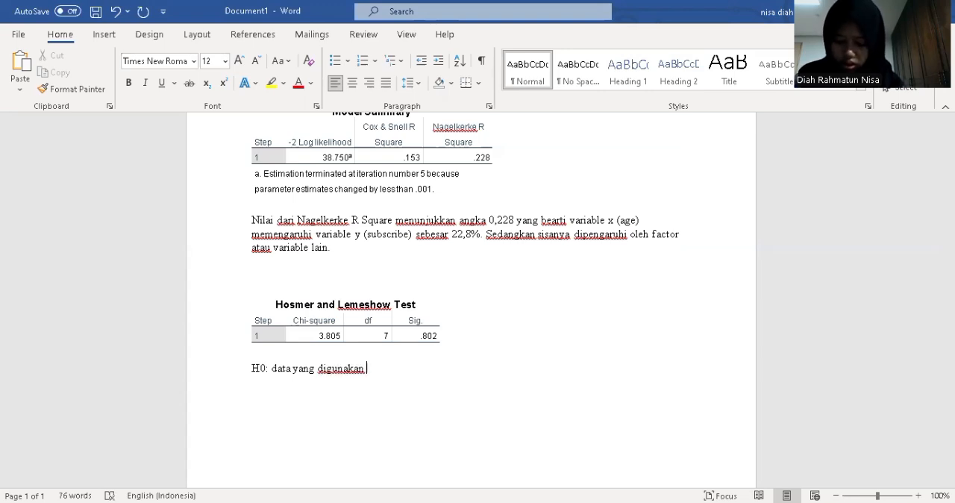
pyautogui.write(' fit dengan model')
pyautogui.press('Return')
# Add the alternative hypothesis on its own line below H0: "H1: data yang digunakan tidak fit dengan model"
pyautogui.write('H1: dim')
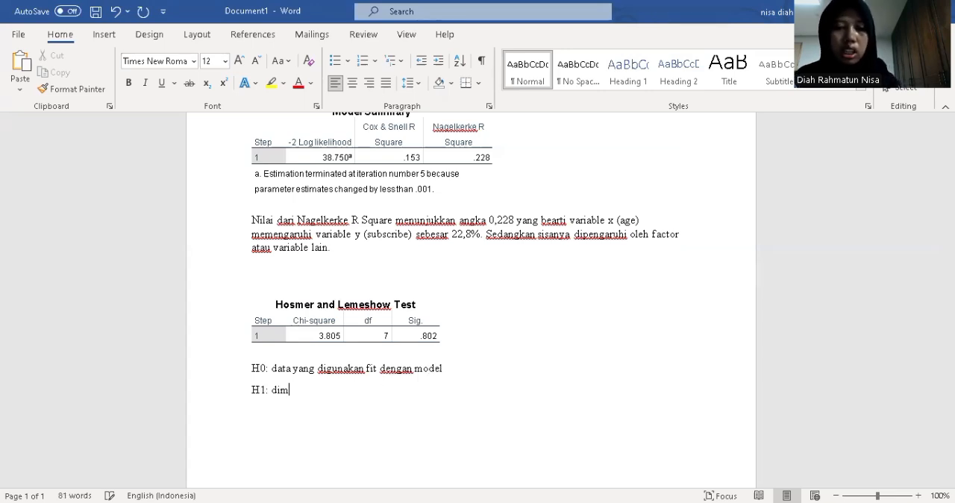
pyautogui.press('BackSpace')
pyautogui.press('BackSpace')
pyautogui.write('ata ')
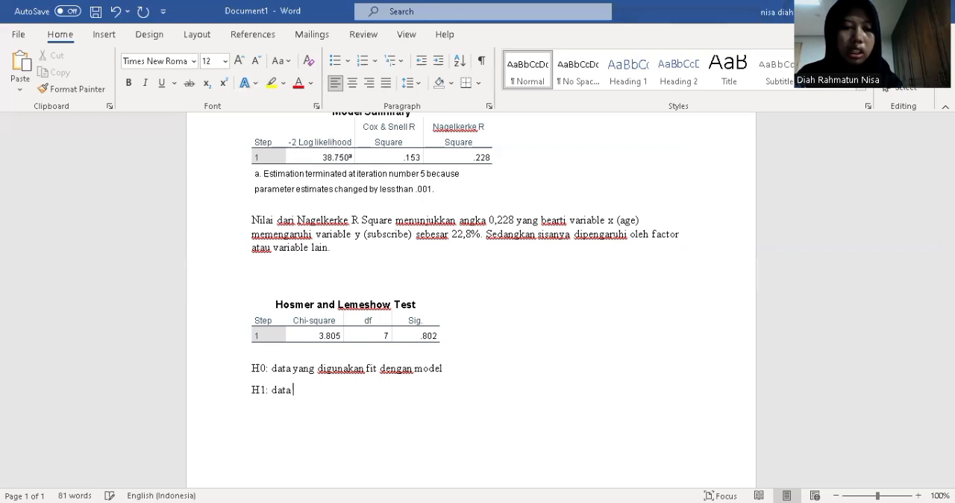
pyautogui.write('yang digunakan ')
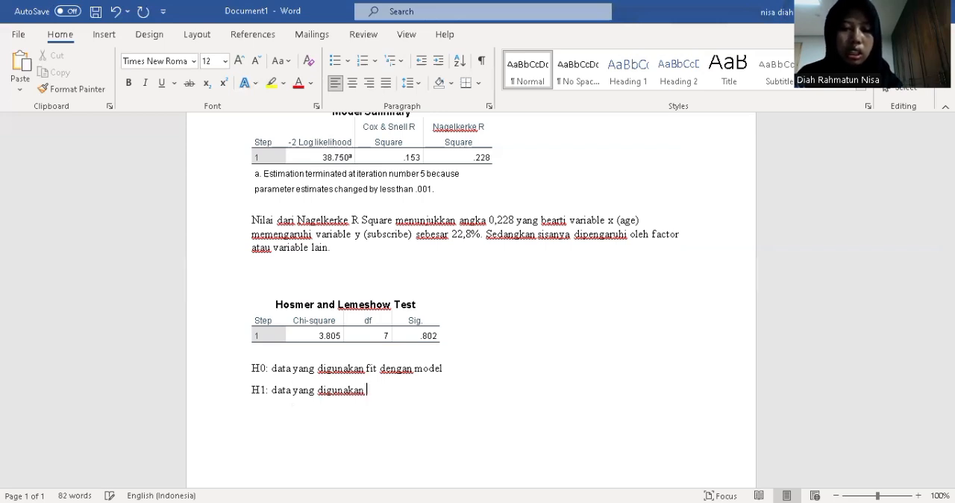
pyautogui.write('tidak fit dengan model')
pyautogui.press('Return')
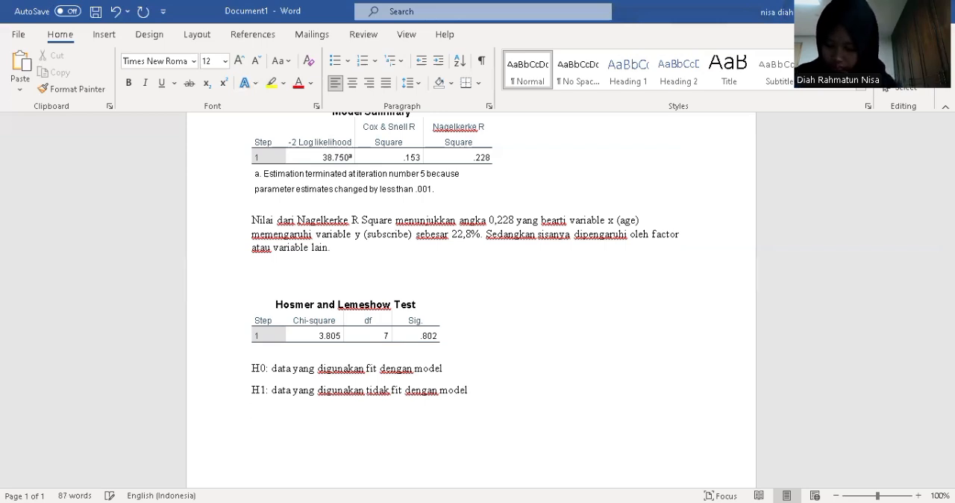
# Start the test interpretation on the line below H1 with "Dari Hosmer dan Lemeshow fit didapatkan"
pyautogui.write('Dari H')
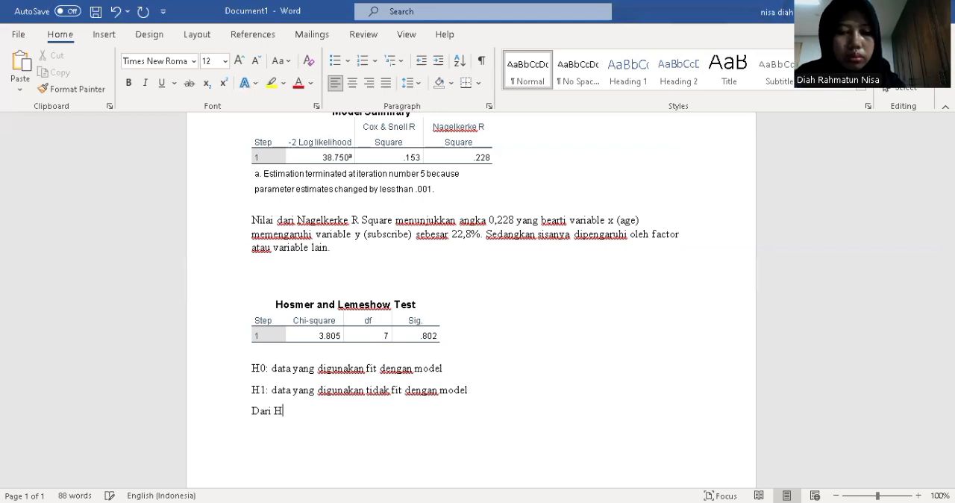
pyautogui.write('osmer dan Le')
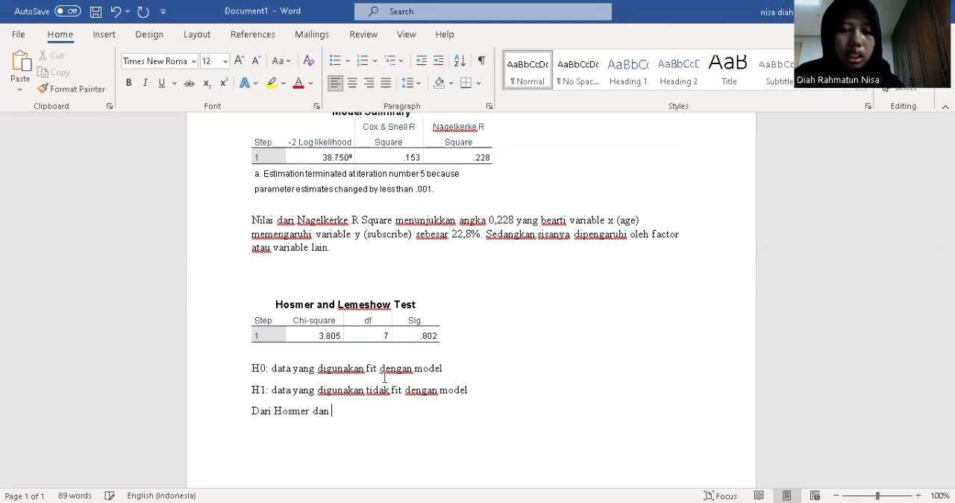
pyautogui.write('m')
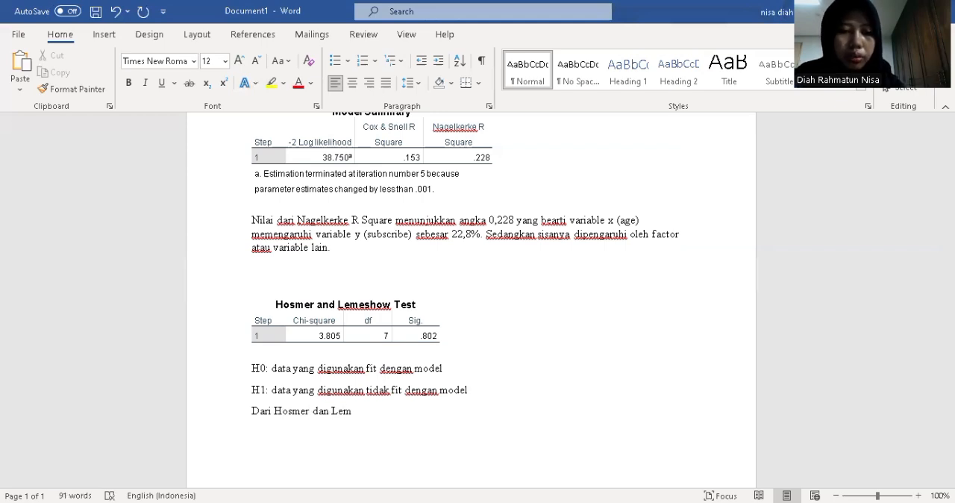
pyautogui.write('eshow fit')
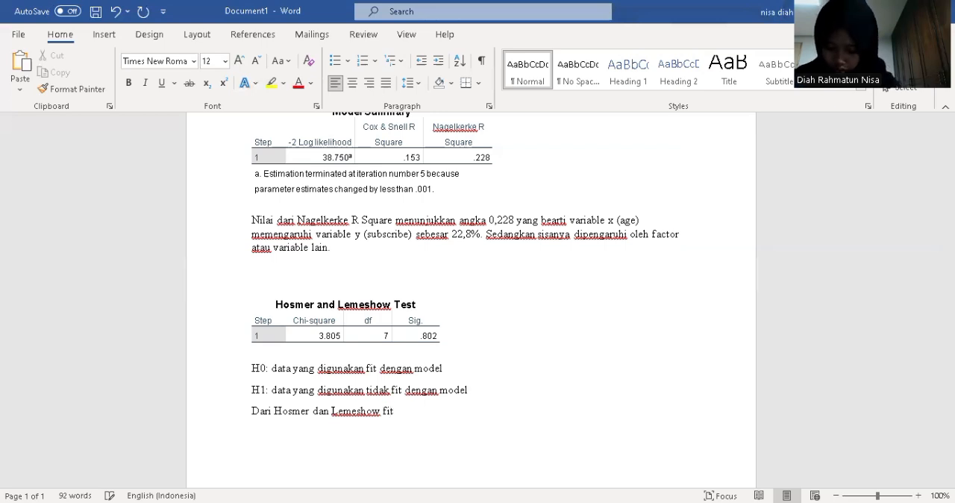
pyautogui.write(' didaptkan')
pyautogui.click(424, 411)
pyautogui.write('a')
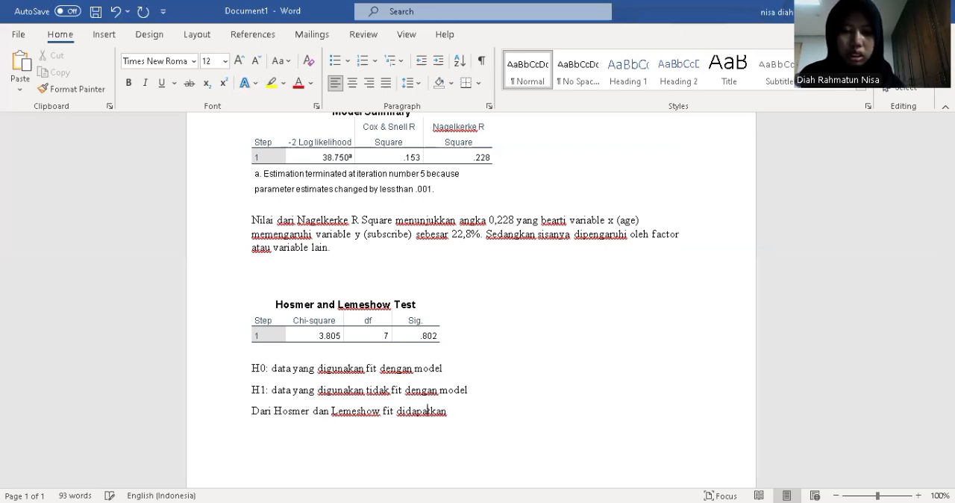
pyautogui.press('End')
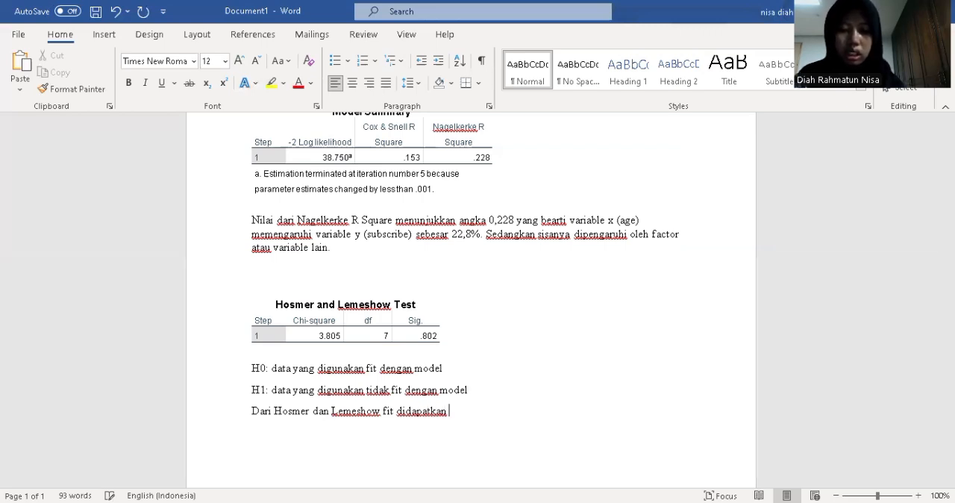
# Continue the interpretation sentence with the significance value: "nilai significant sebesar 0,802"
pyautogui.write('nilai')
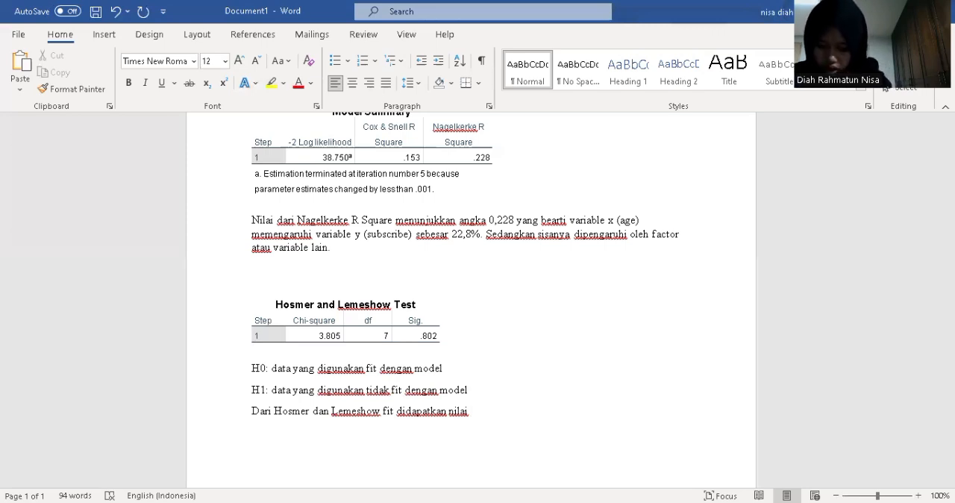
pyautogui.write('signi')
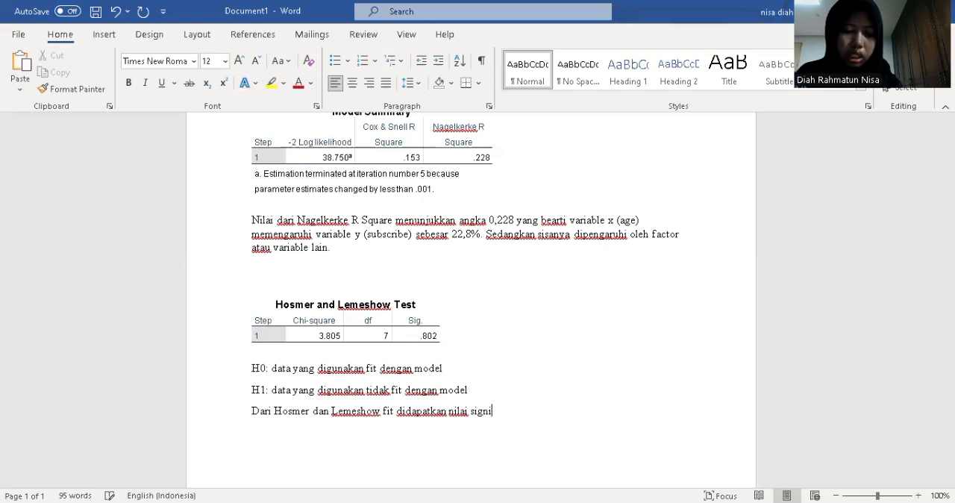
pyautogui.write('ficant seb')
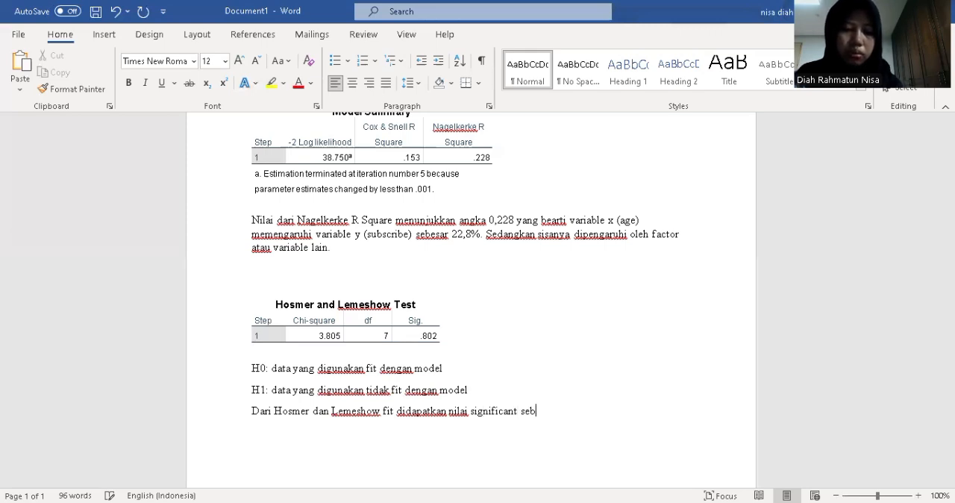
pyautogui.write('esar')
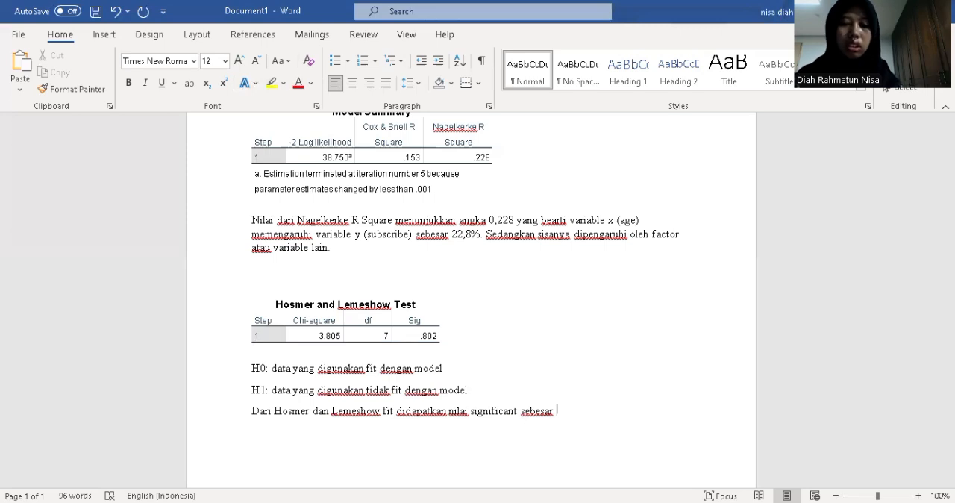
pyautogui.write('0')
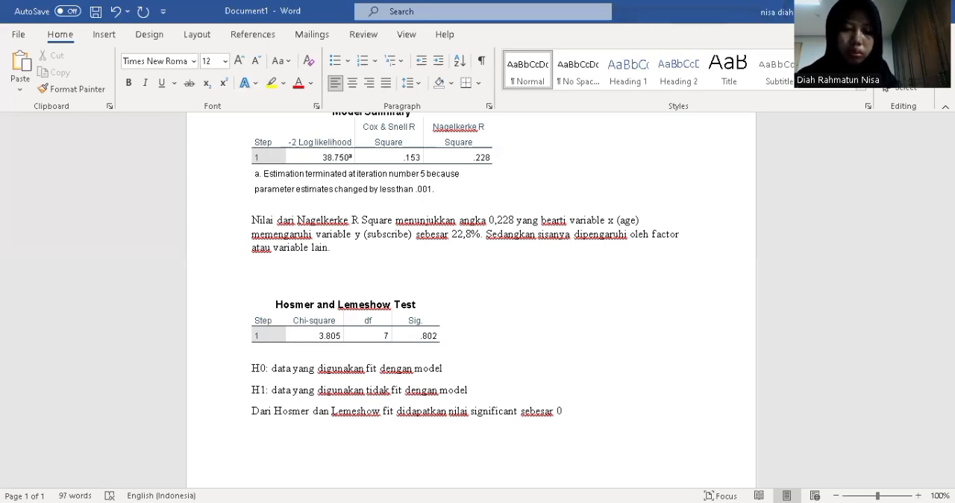
pyautogui.write(',')
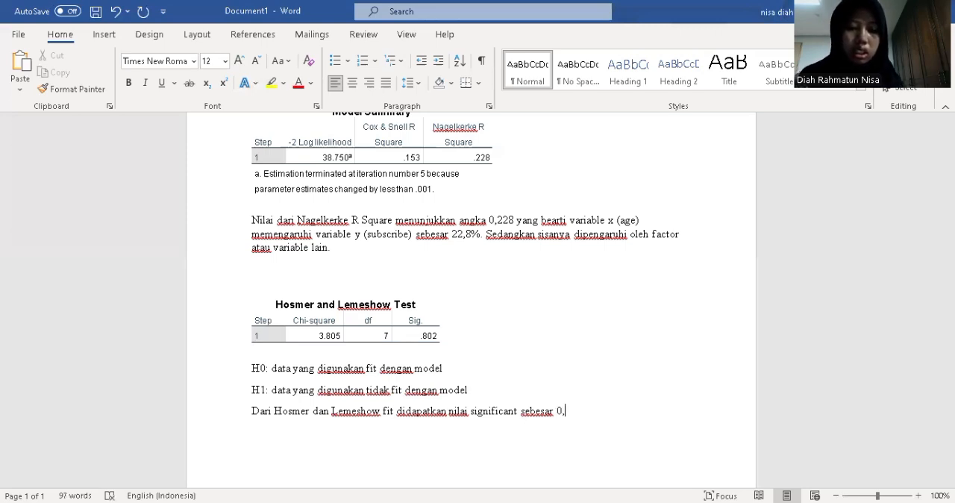
pyautogui.write('802')
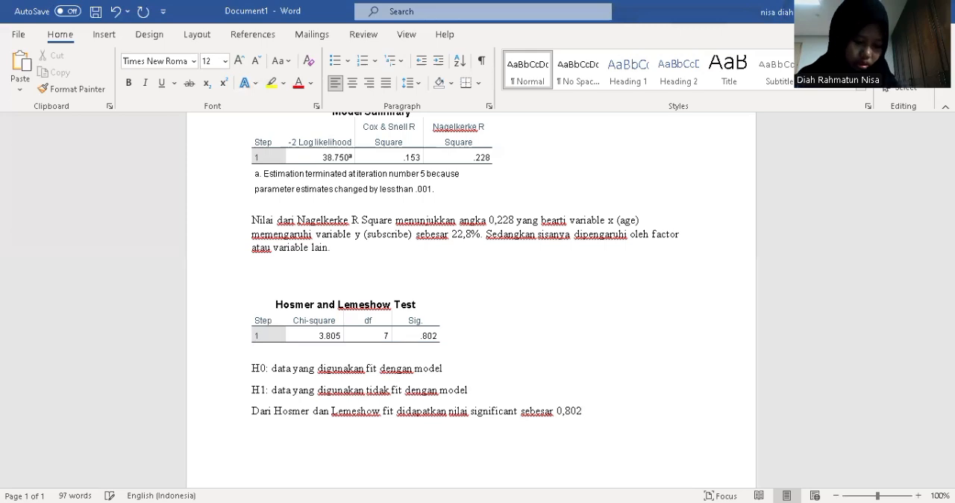
pyautogui.write(' y')
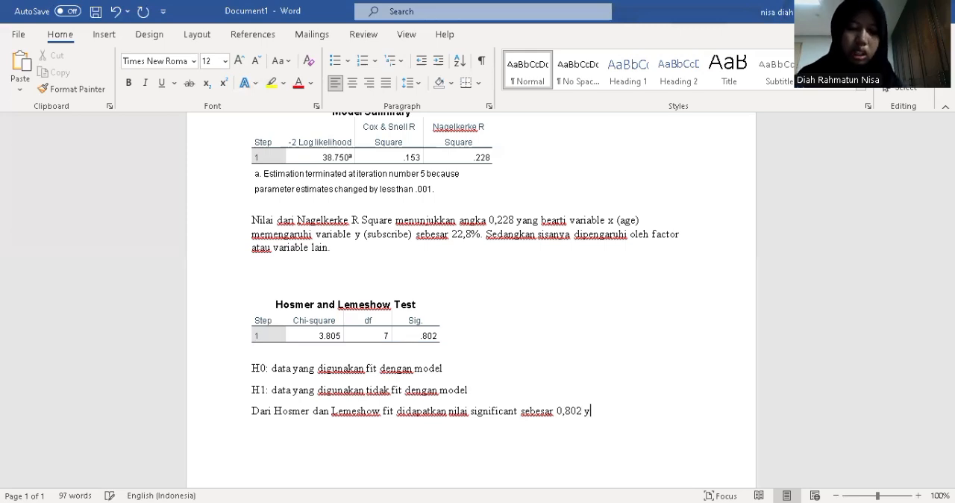
pyautogui.write('ang mana ')
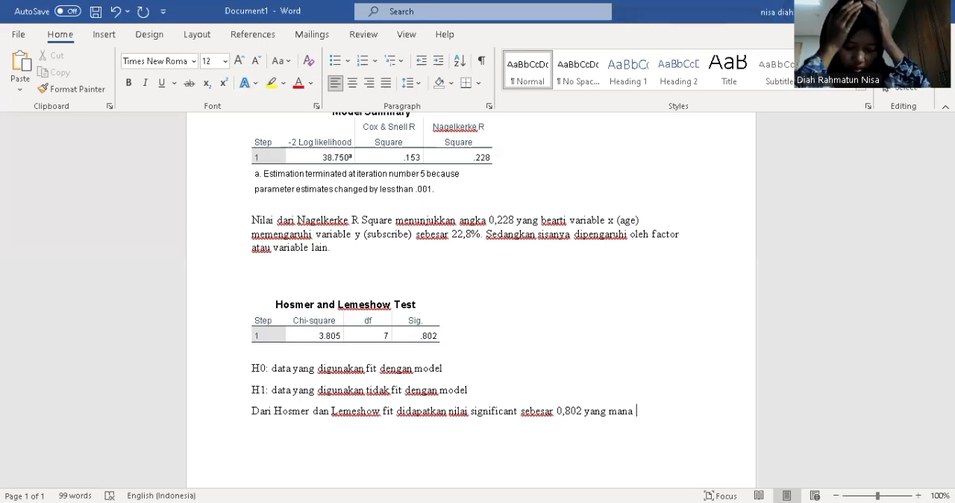
pyautogui.write('nilai terseb')
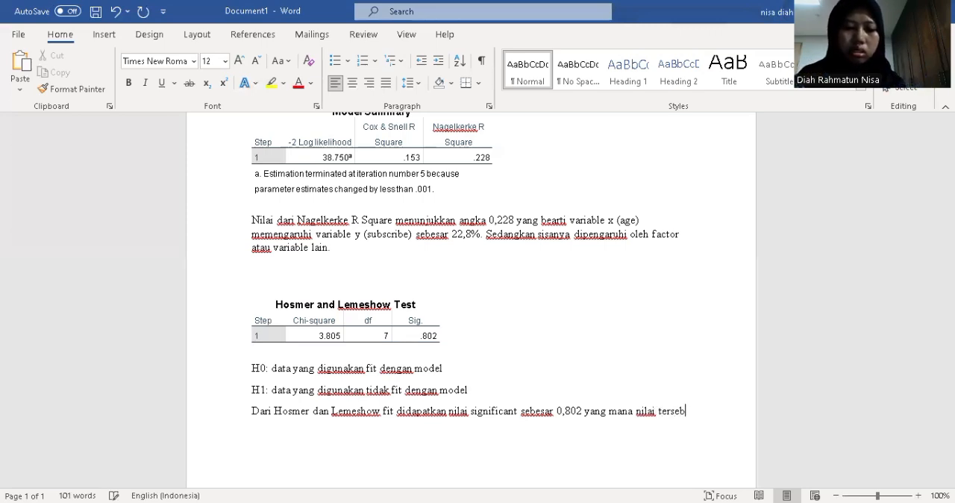
pyautogui.write('ut lebih dari')
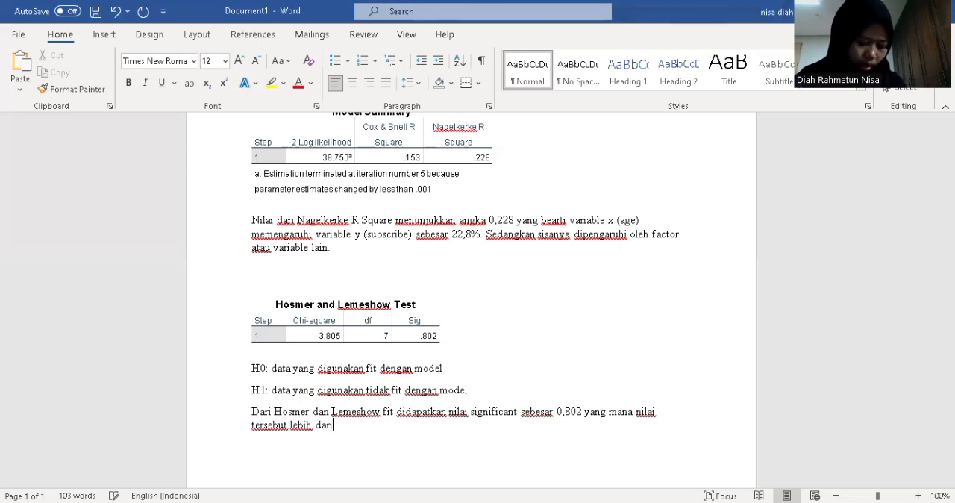
pyautogui.write(' 0')
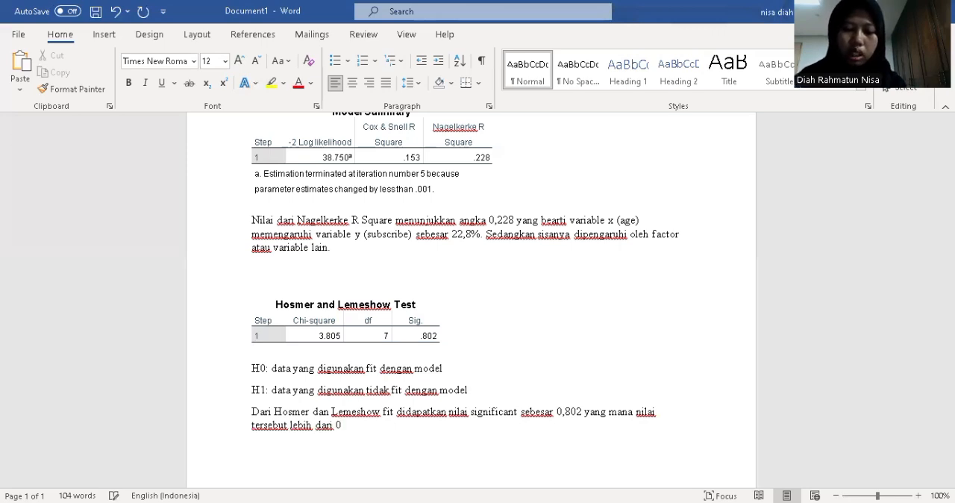
pyautogui.write(',05')
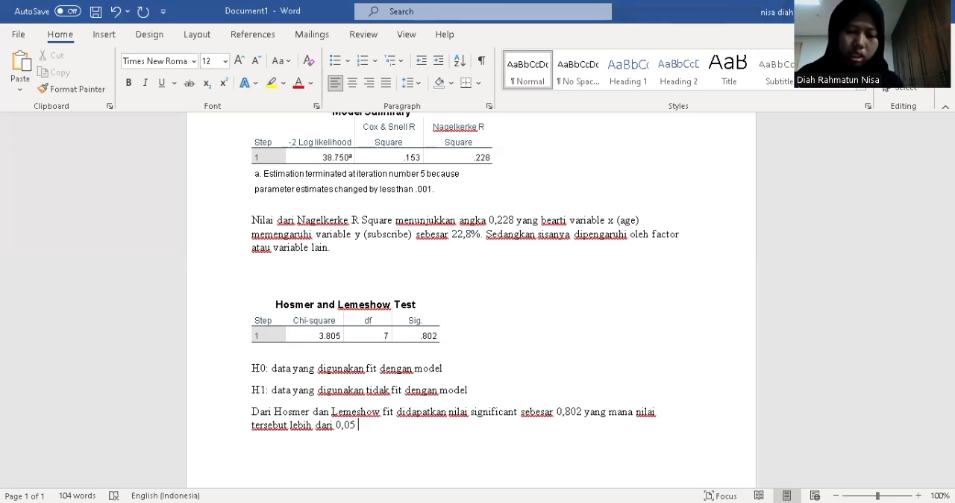
# Finish the sentence by comparing the value with the threshold: "yang mana nilai tersebut lebih dari 0,05."
pyautogui.press('BackSpace')
pyautogui.write('. s')
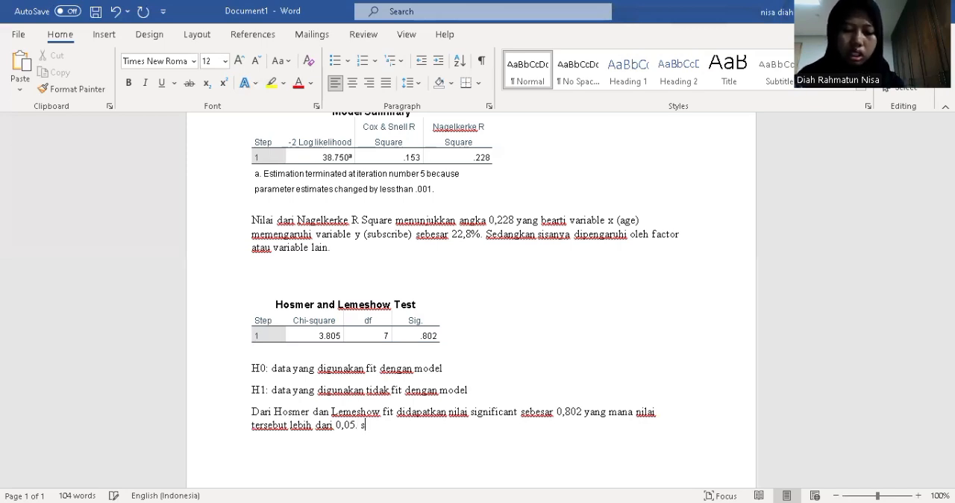
pyautogui.write('ehingga')
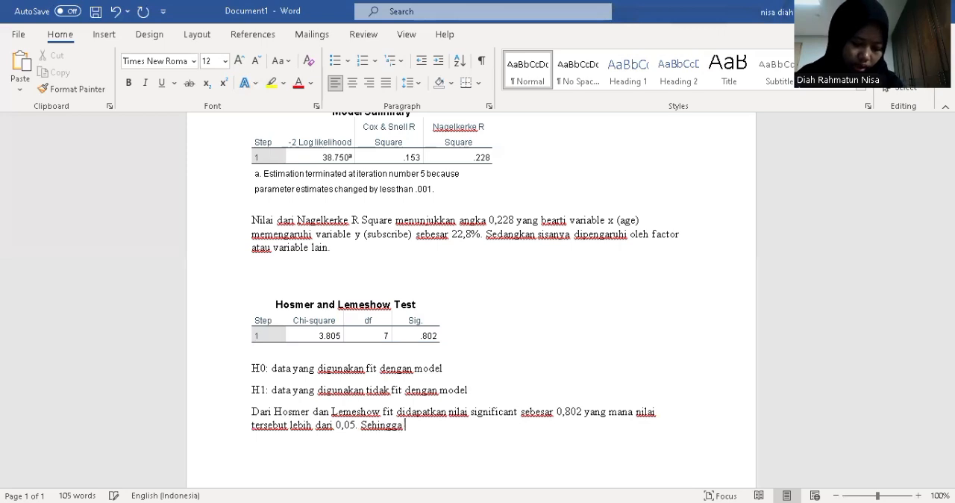
pyautogui.write(' d')
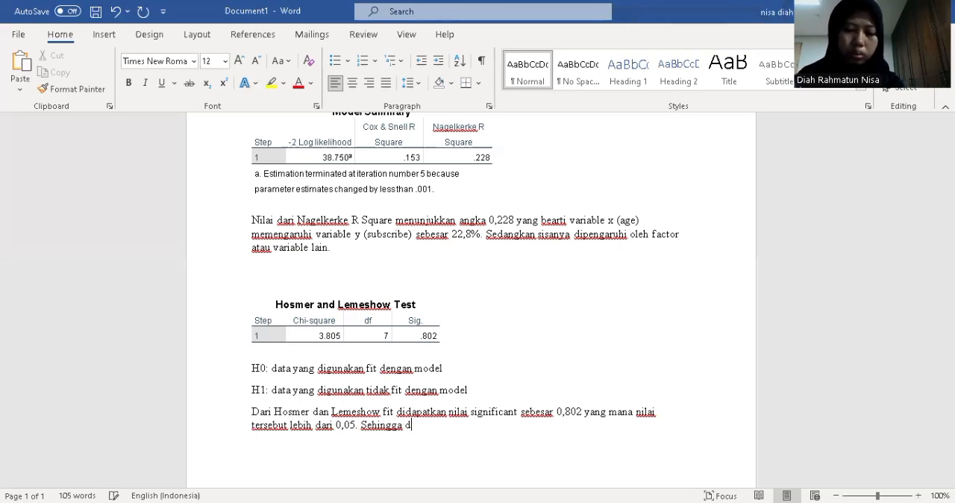
pyautogui.write('engan value tersebut')
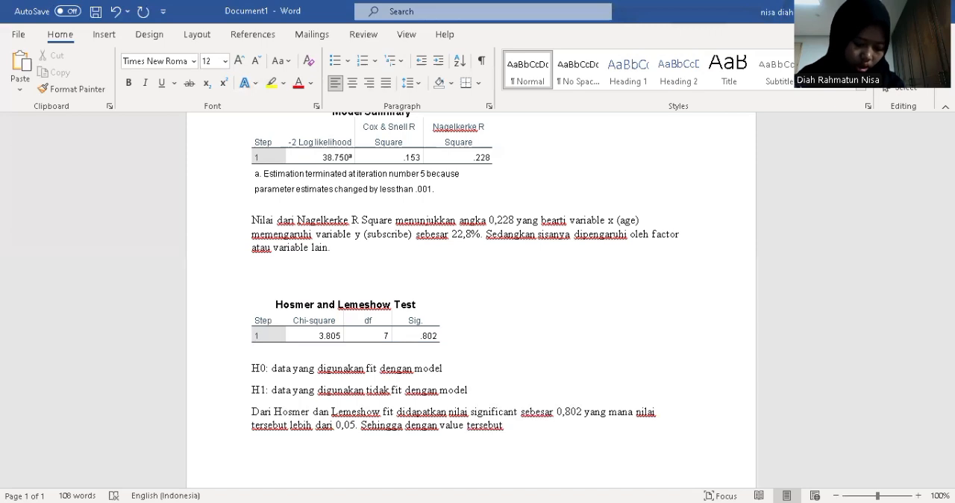
pyautogui.write(' H0')
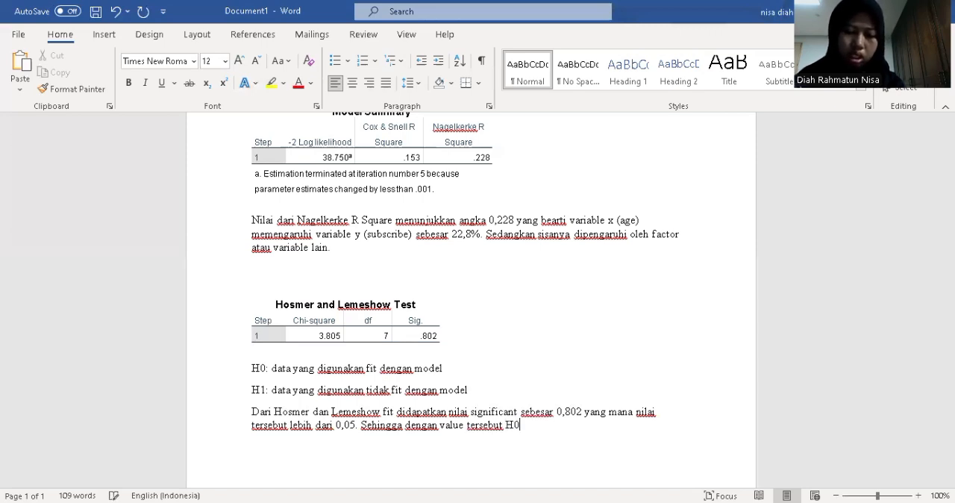
pyautogui.write(' diterima dan')
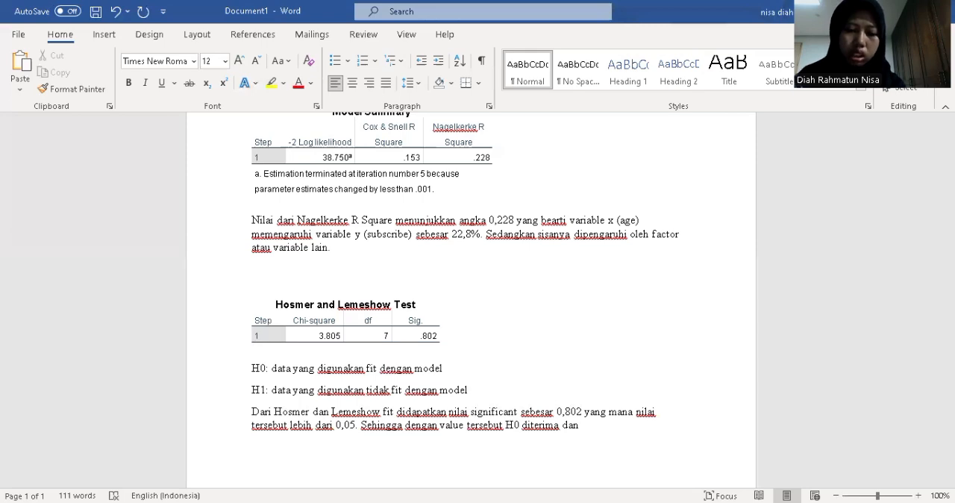
pyautogui.write(' H1 ditolak')
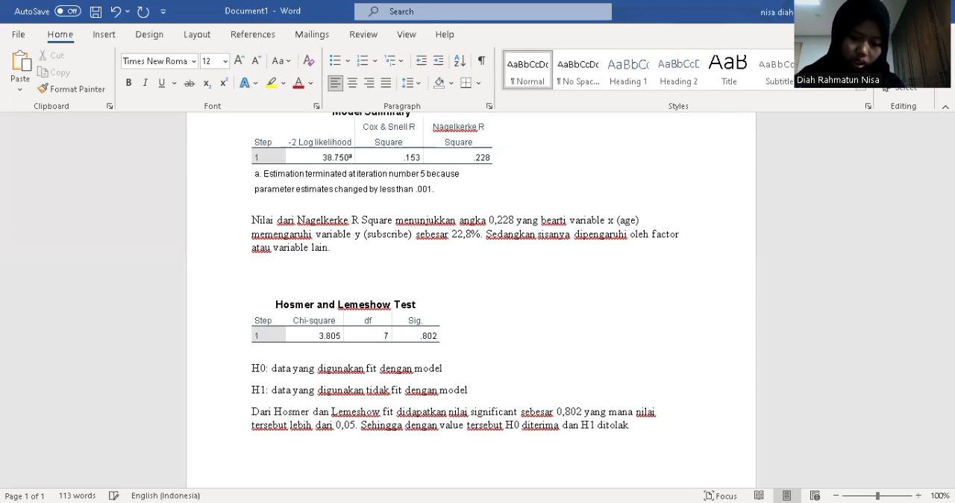
pyautogui.write('. kesi')
pyautogui.write('moulannya')
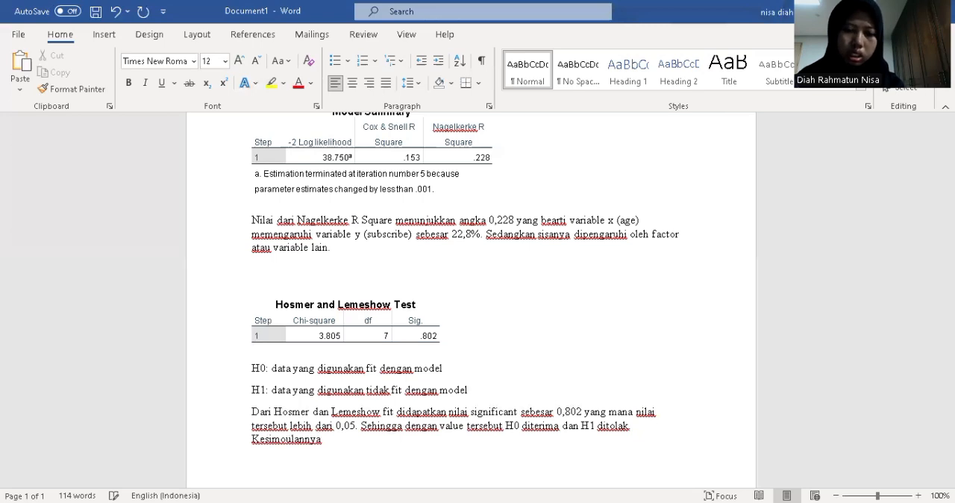
# End the hypothesis decision with a period and start the conclusion sentence with "Kesimpulannya adalah"
pyautogui.press('BackSpace')
pyautogui.press('BackSpace')
pyautogui.press('BackSpace')
pyautogui.press('BackSpace')
pyautogui.press('BackSpace')
pyautogui.press('BackSpace')
pyautogui.press('BackSpace')
pyautogui.press('BackSpace')
pyautogui.write('pulannya')
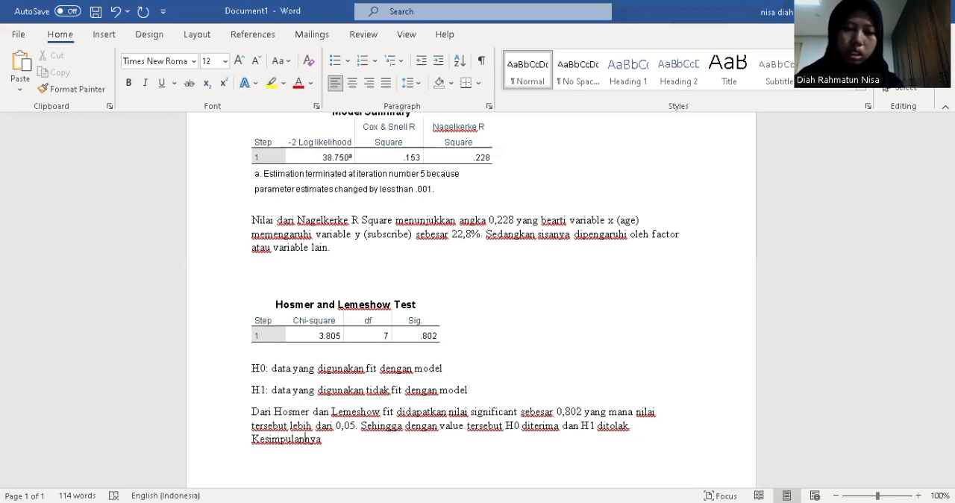
pyautogui.write(' adalah ')
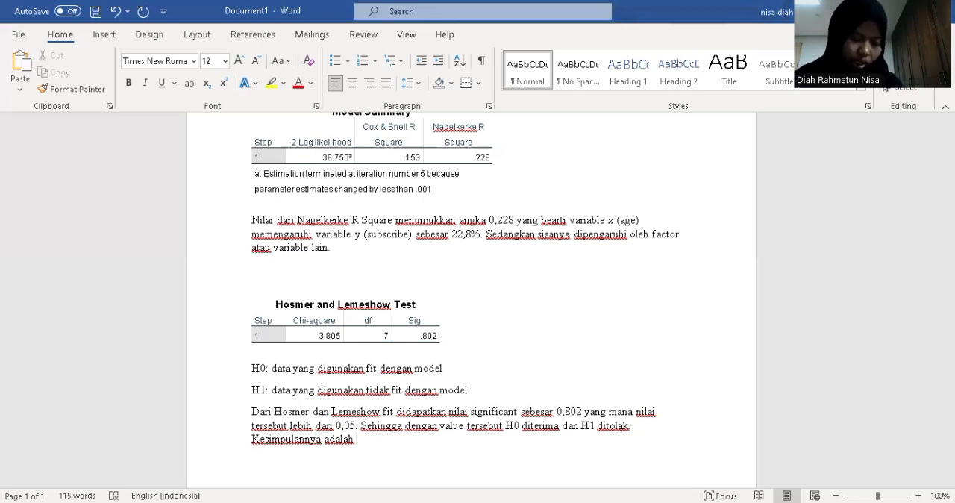
pyautogui.write('dat yang digunakan ')
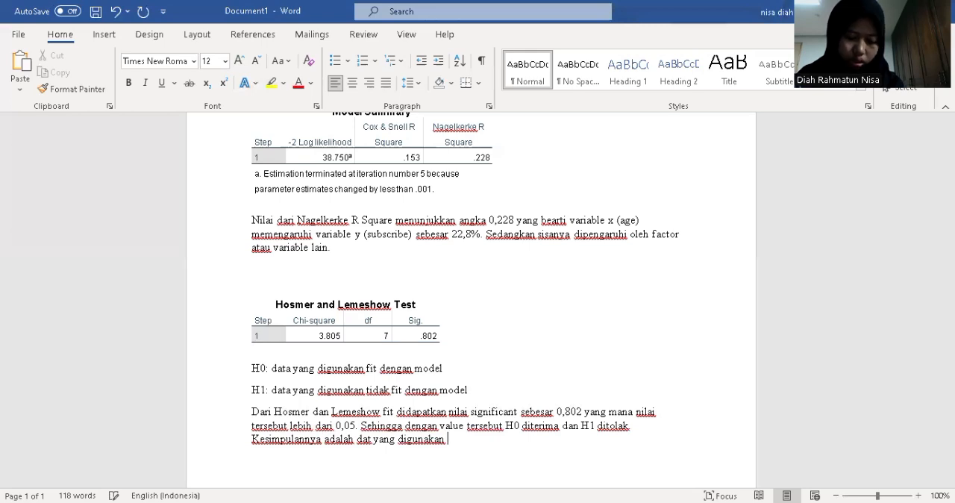
pyautogui.write('fit ')
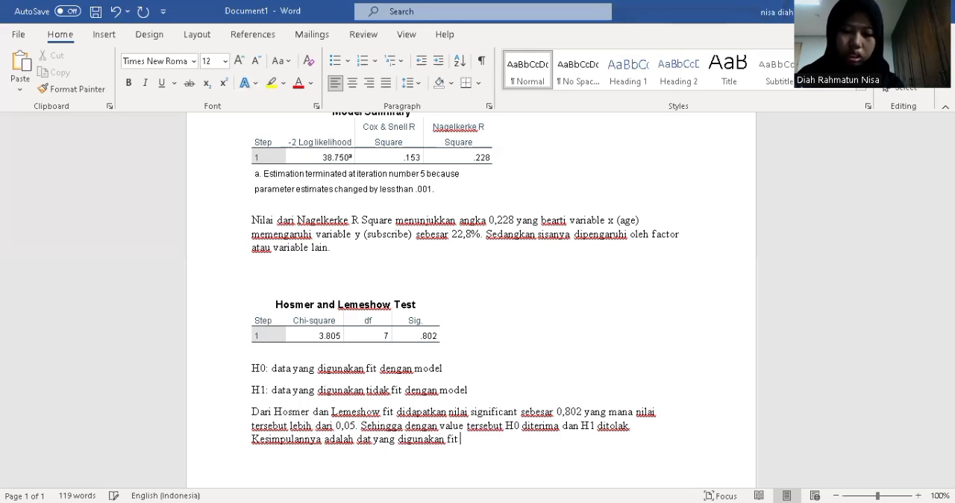
pyautogui.write('dengan model')
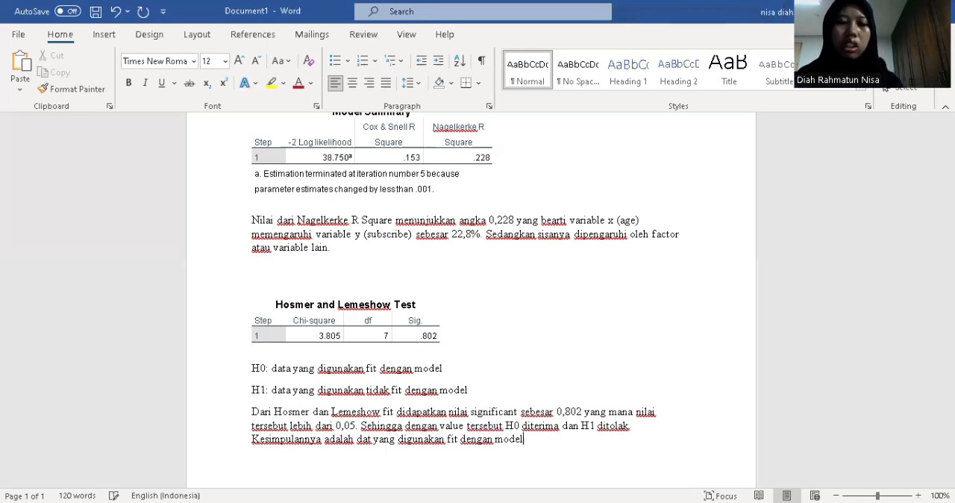
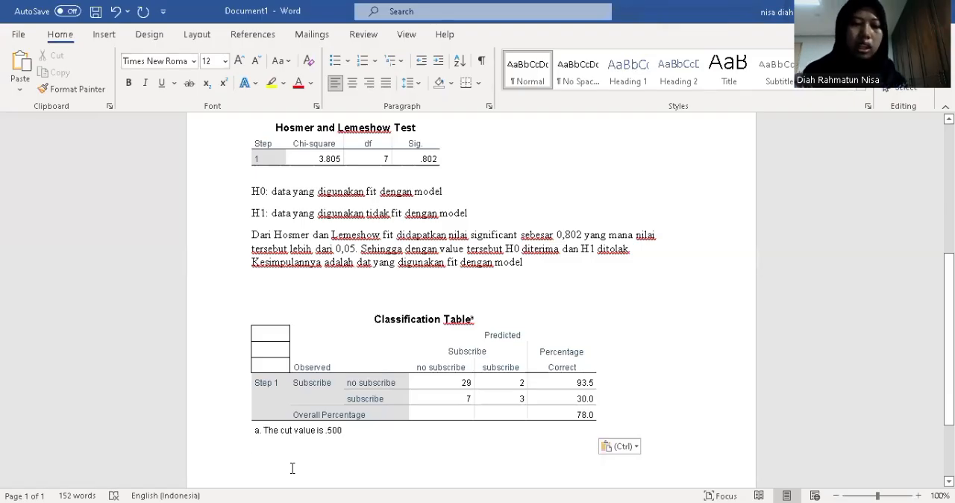
# Start the interpretation on the line below the Classification Table with "Data dari classification table ini overall percentage"
pyautogui.write('data dari')
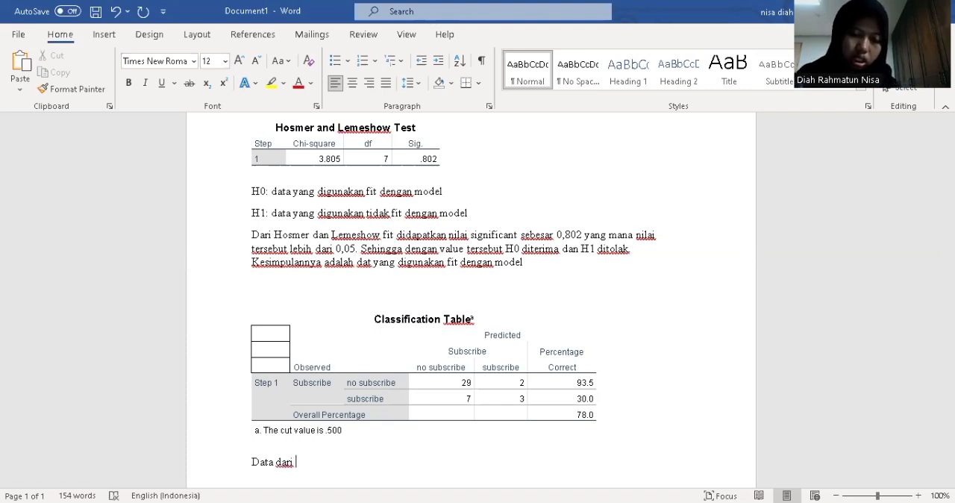
pyautogui.write(' o')
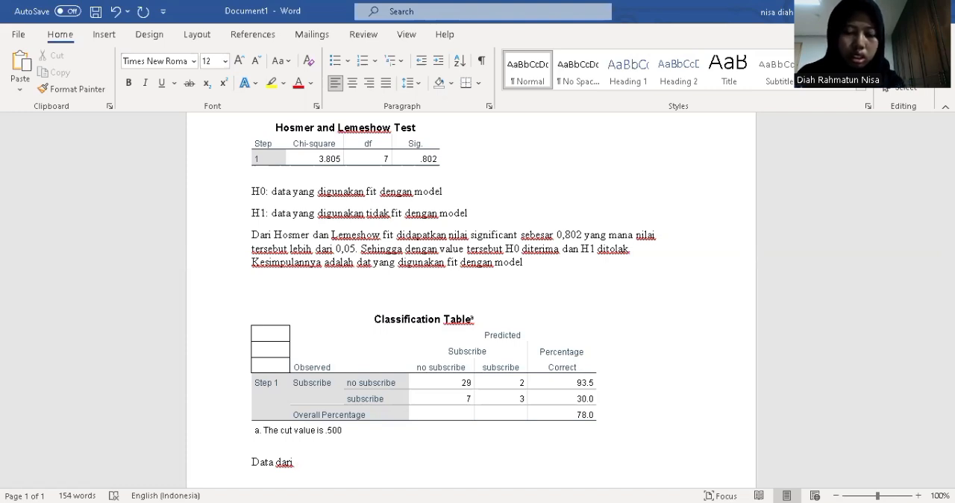
pyautogui.write('class')
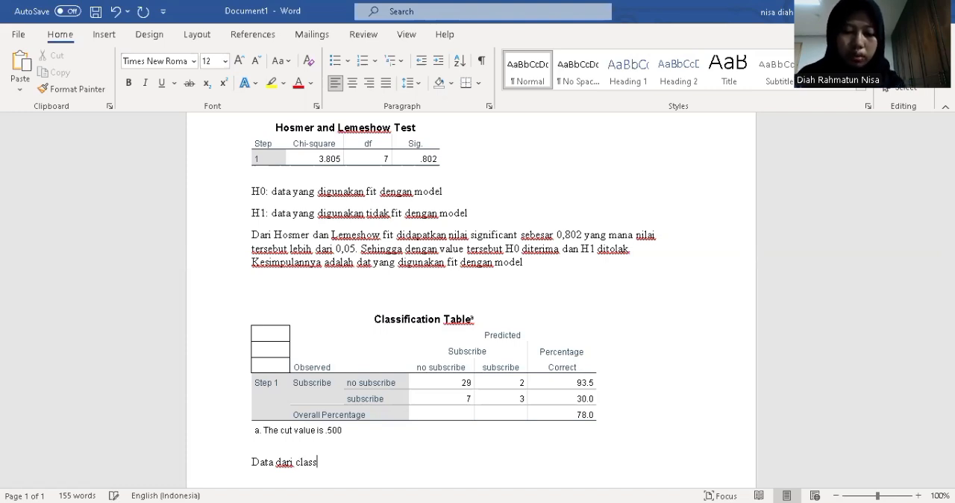
pyautogui.write('ificatio')
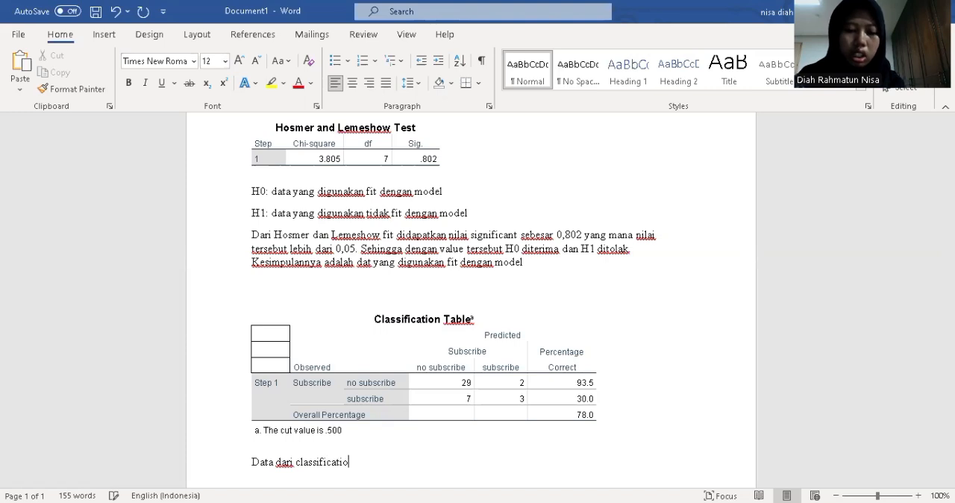
pyautogui.write('n table ini overall')
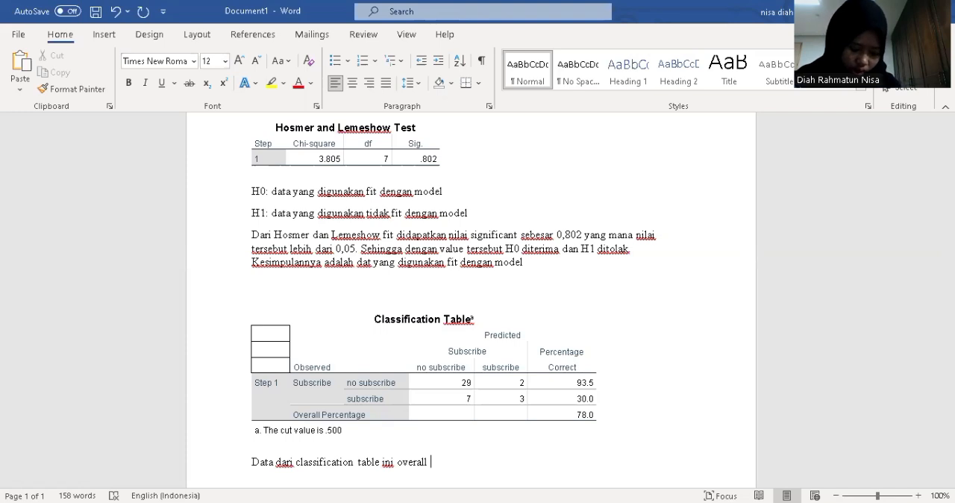
pyautogui.write(' percentage')
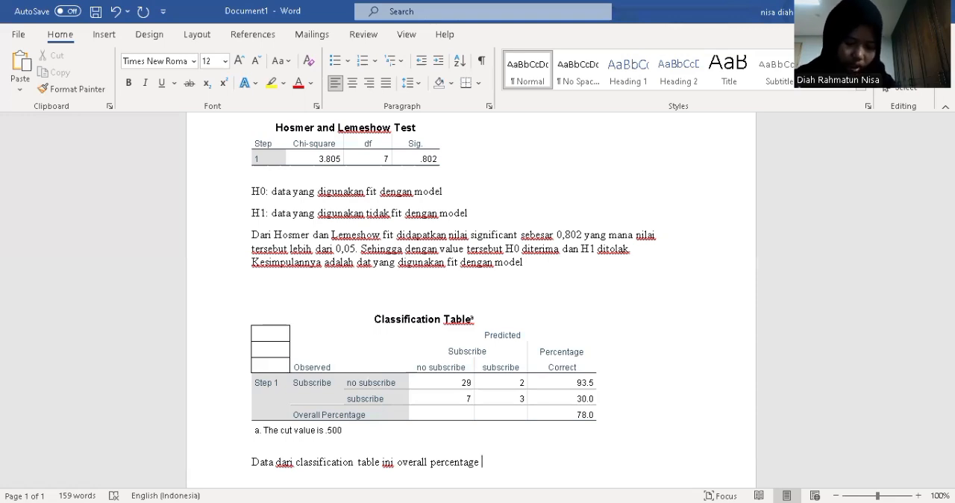
pyautogui.write(' d')
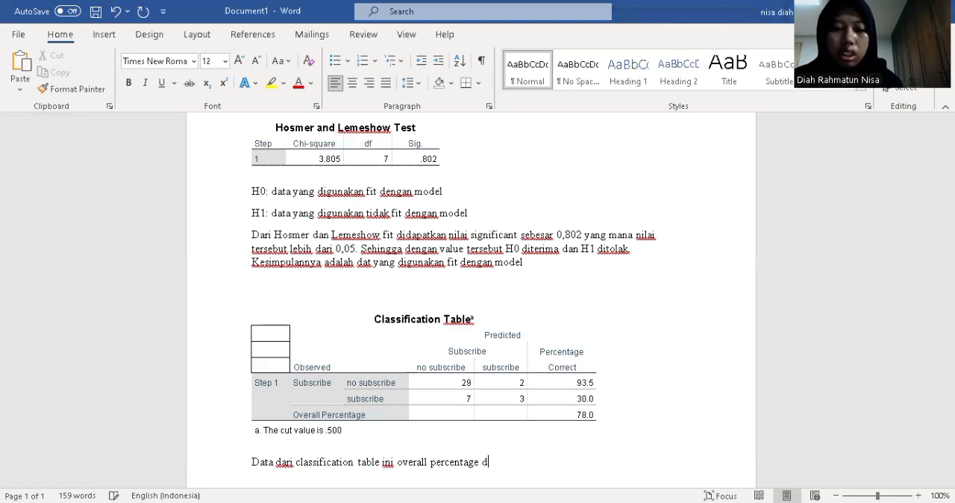
pyautogui.write('idapatkan angka sebe')
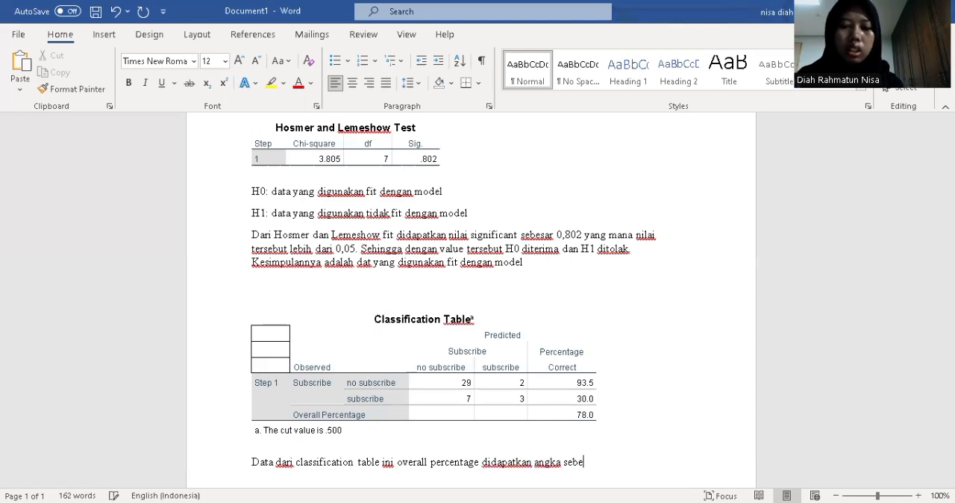
pyautogui.write('sar')
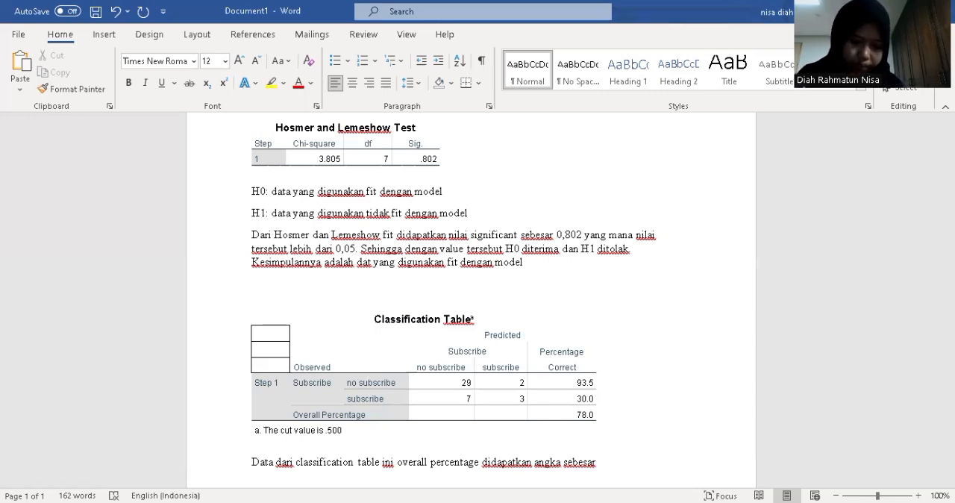
# Complete the overall percentage sentence with "didapatkan angka sebesar 78%"
pyautogui.write('78%. maknanya ')
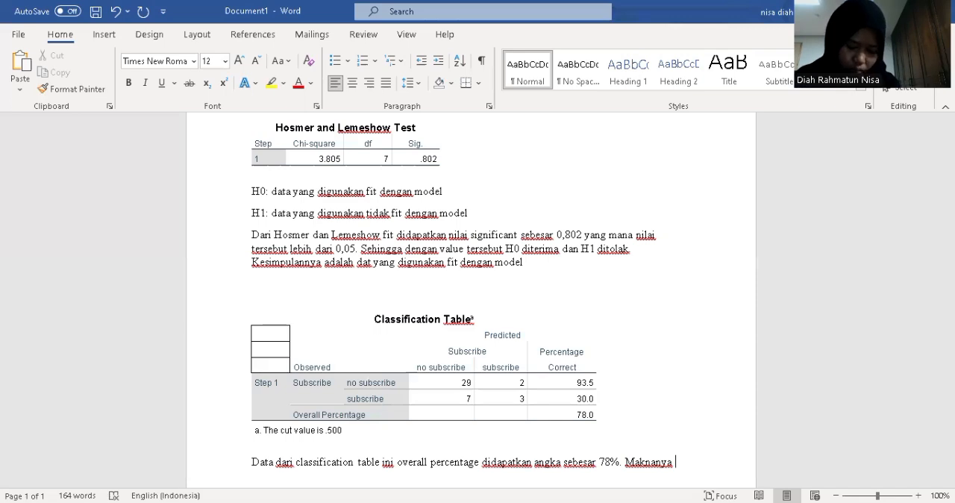
pyautogui.write('model ini memiliki t')
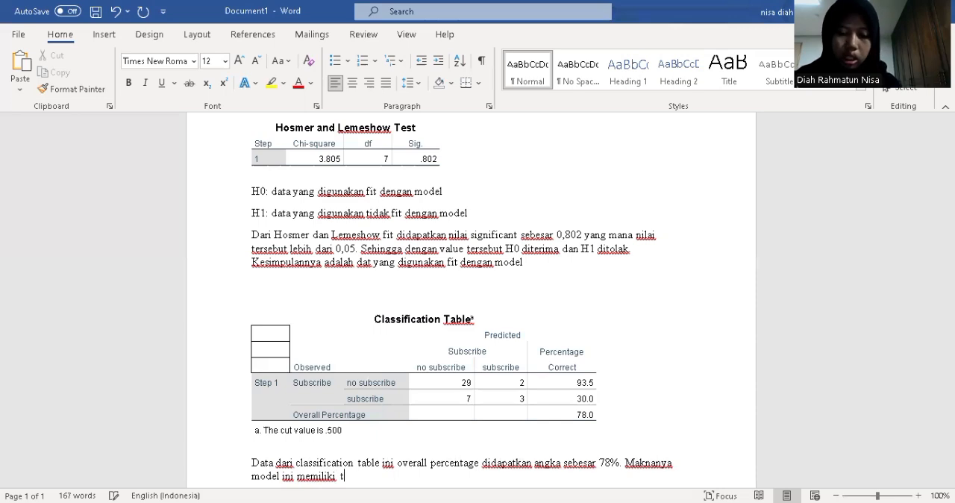
pyautogui.write('ingkat')
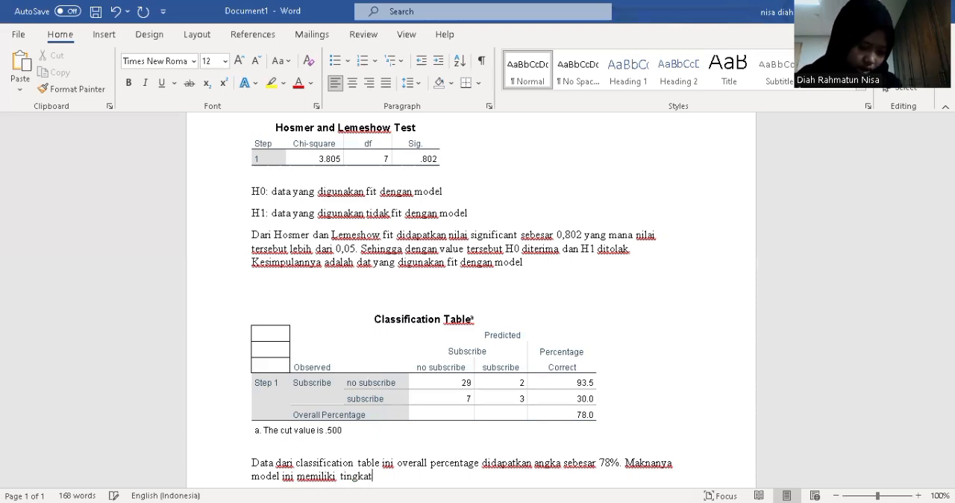
pyautogui.write(' a')
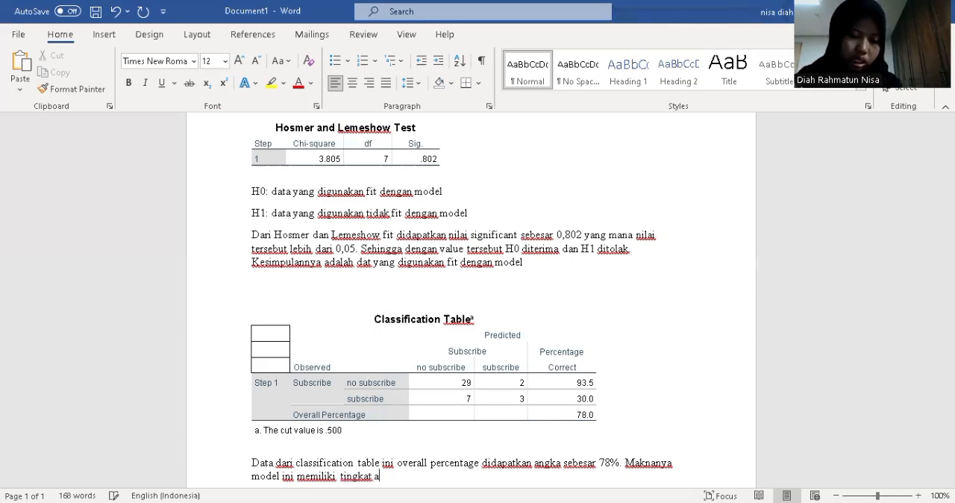
pyautogui.write('kurasi')
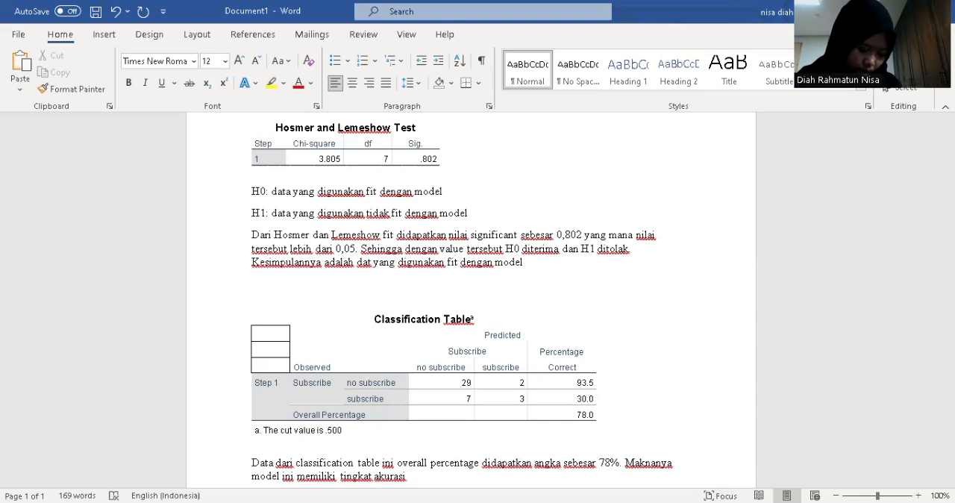
pyautogui.write(' dalam')
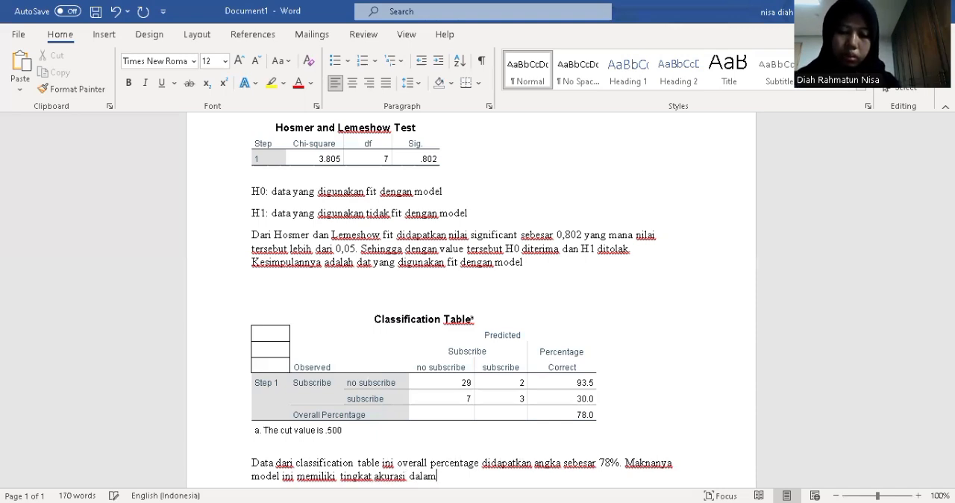
pyautogui.write(' prediksi sebesar 78%.')
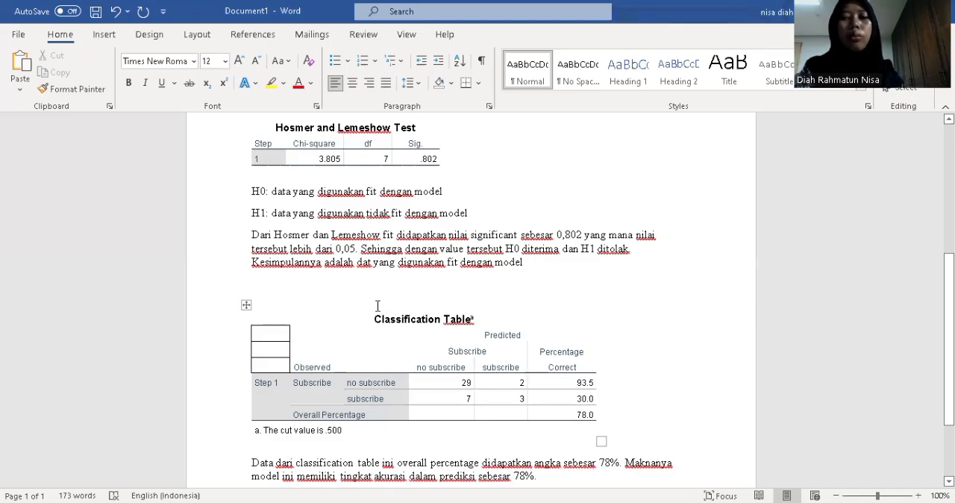
# Copy the Variables in the Equation table from the SPSS output into the Word document and start the line below it with "Variable X (age)"
pyautogui.hotkey('alt', 'Tab')
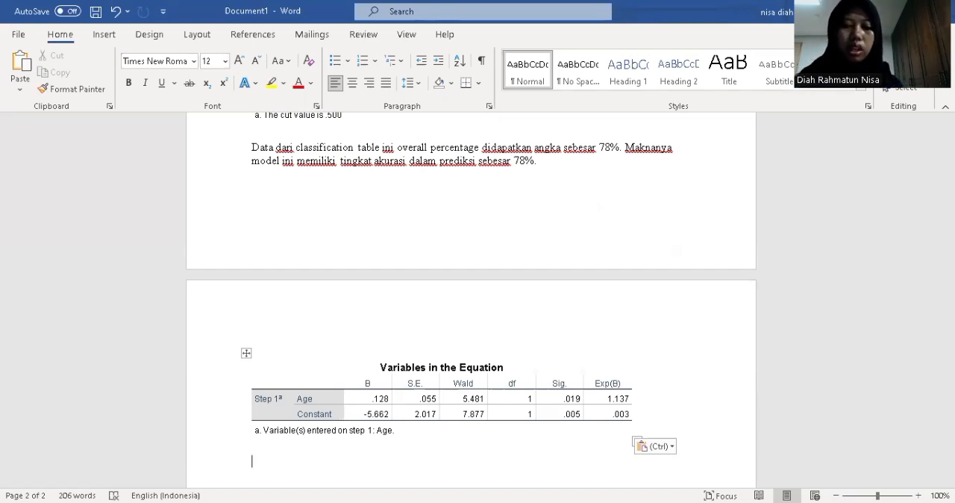
pyautogui.write('variable ')
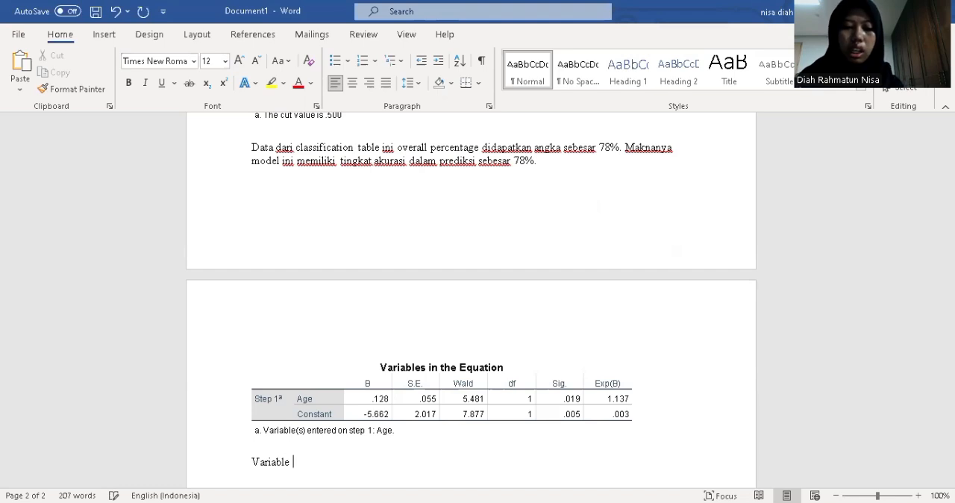
pyautogui.write('s')
pyautogui.press('BackSpace')
pyautogui.write('X (age')
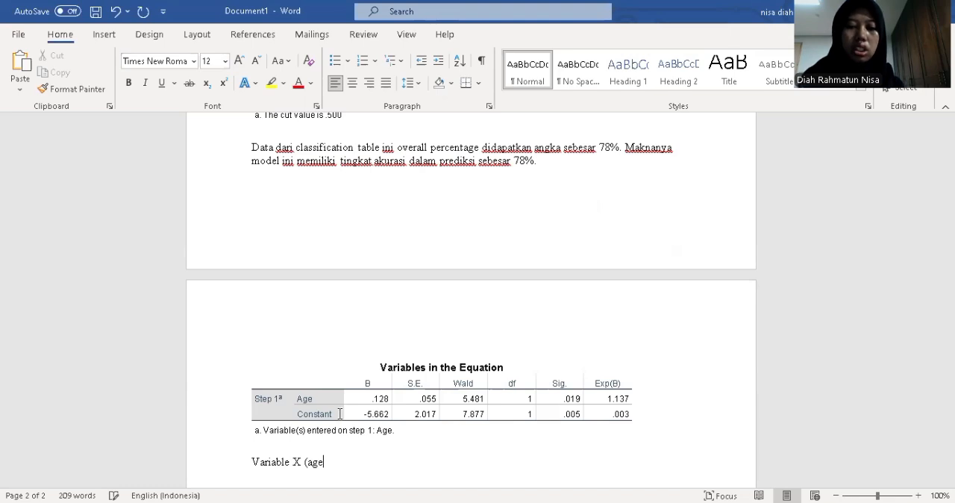
pyautogui.write(') ')
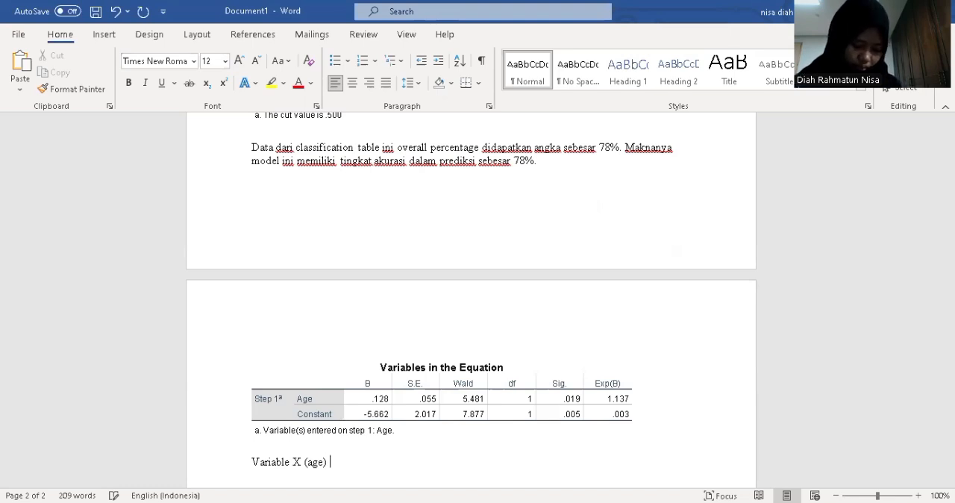
pyautogui.write('memiliki nilai k')
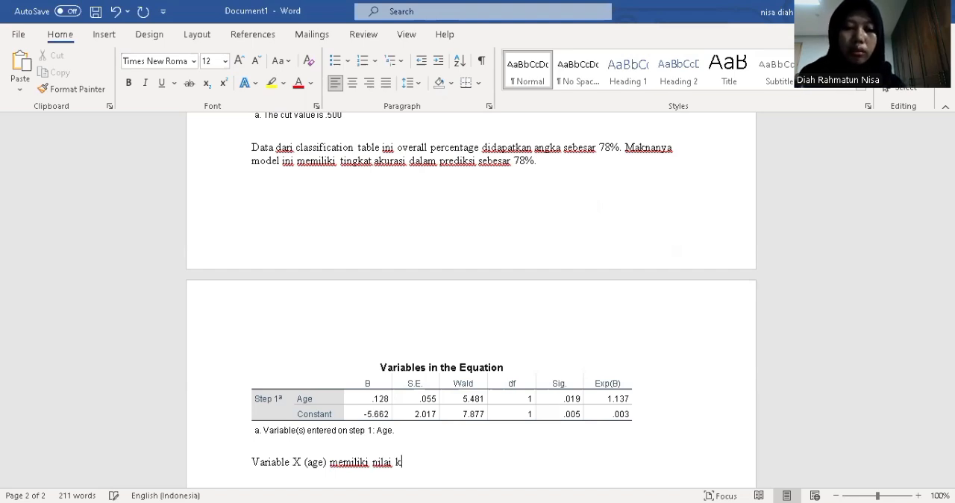
pyautogui.write('oefisien ')
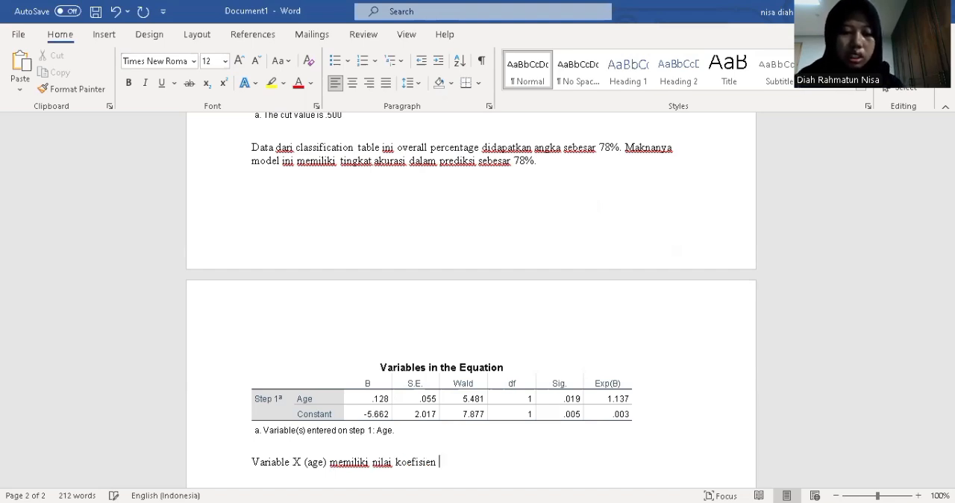
pyautogui.write('sebesar')
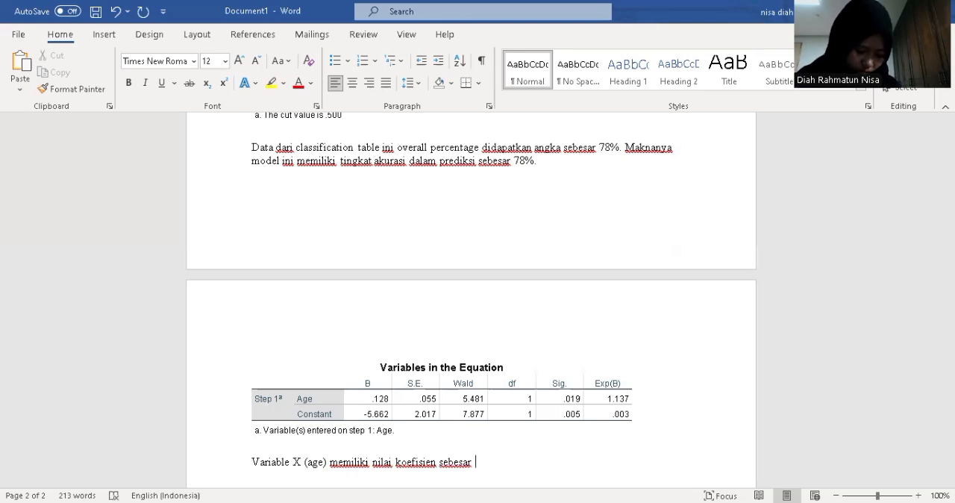
pyautogui.write(' 0,1')
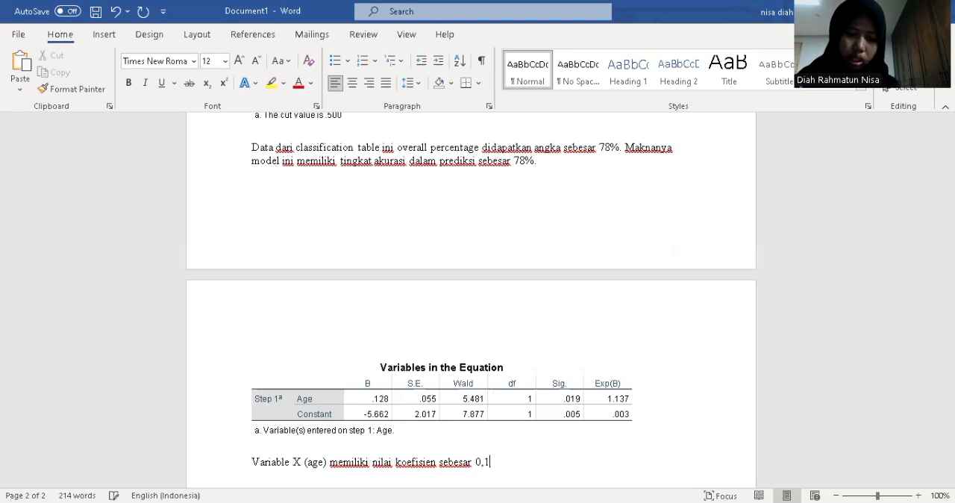
pyautogui.write('28')
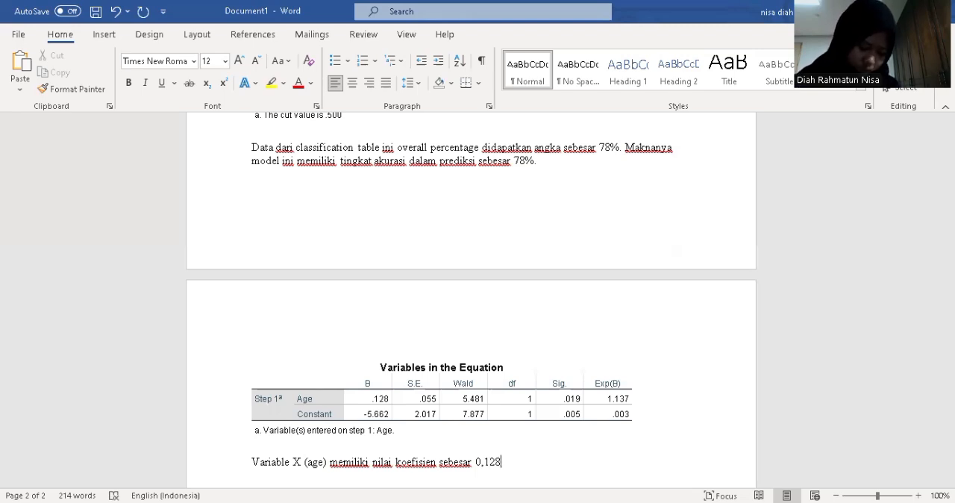
pyautogui.write(' dan nilai ')
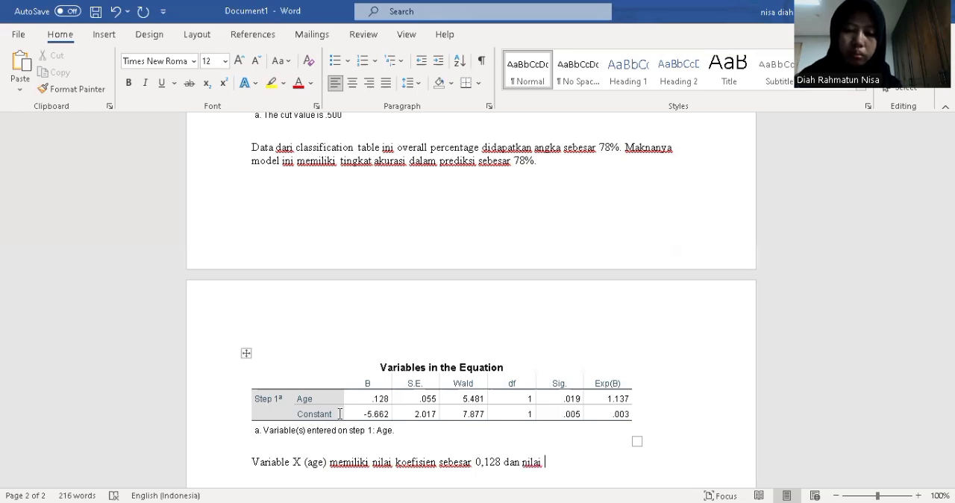
pyautogui.write('P-Val')
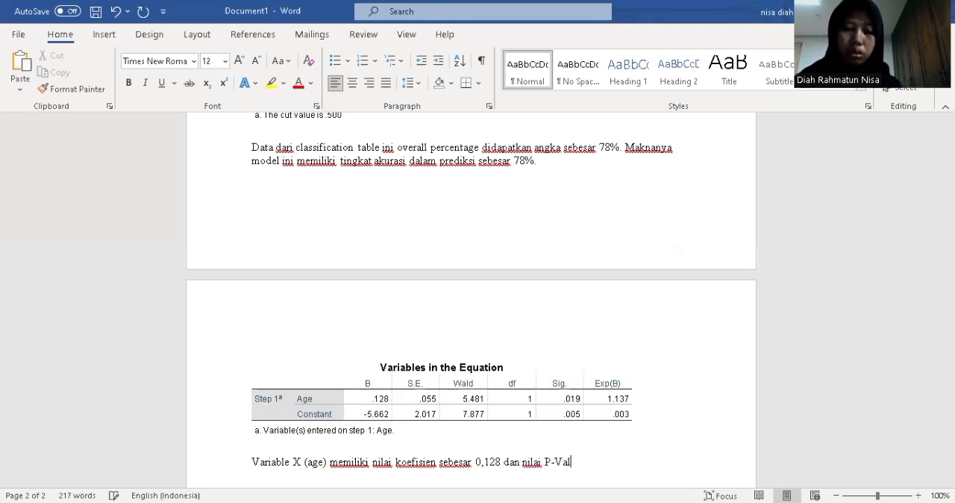
pyautogui.write('ue (sig')
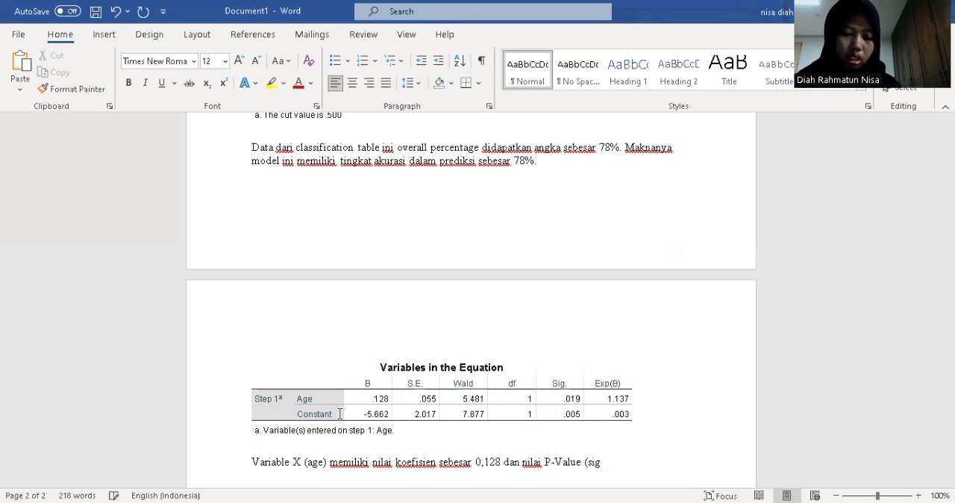
pyautogui.write(')')
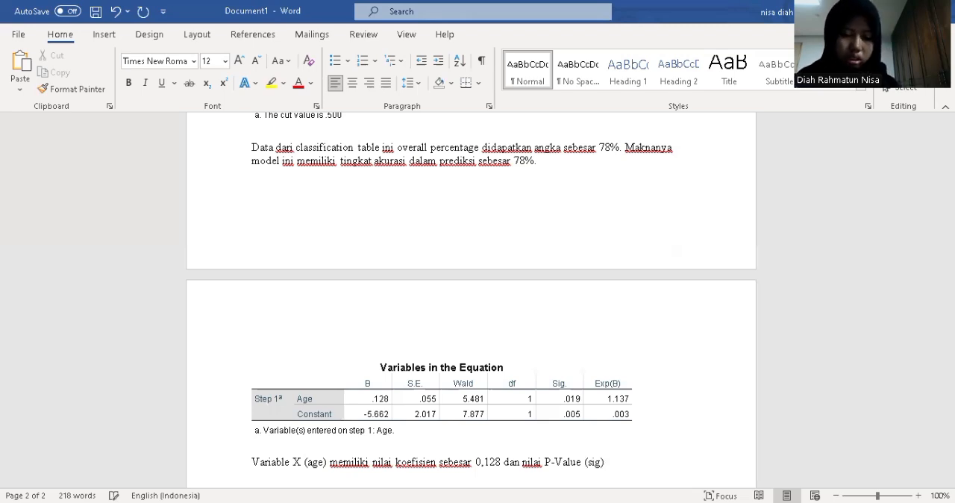
pyautogui.write(' sebesar ')
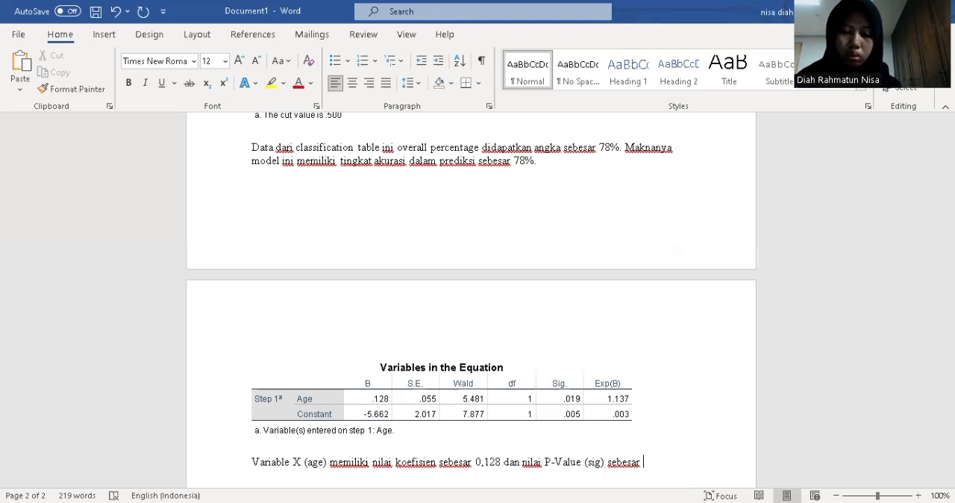
pyautogui.write('0,1')
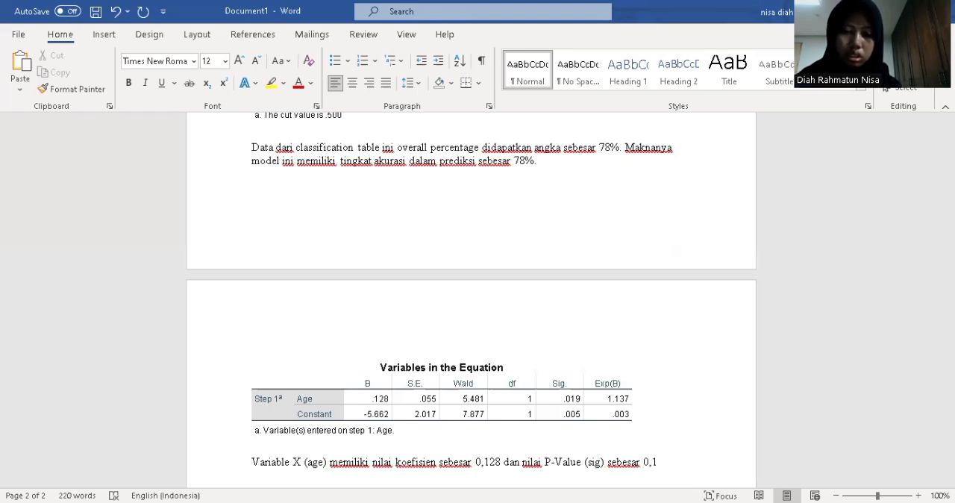
pyautogui.write('9')
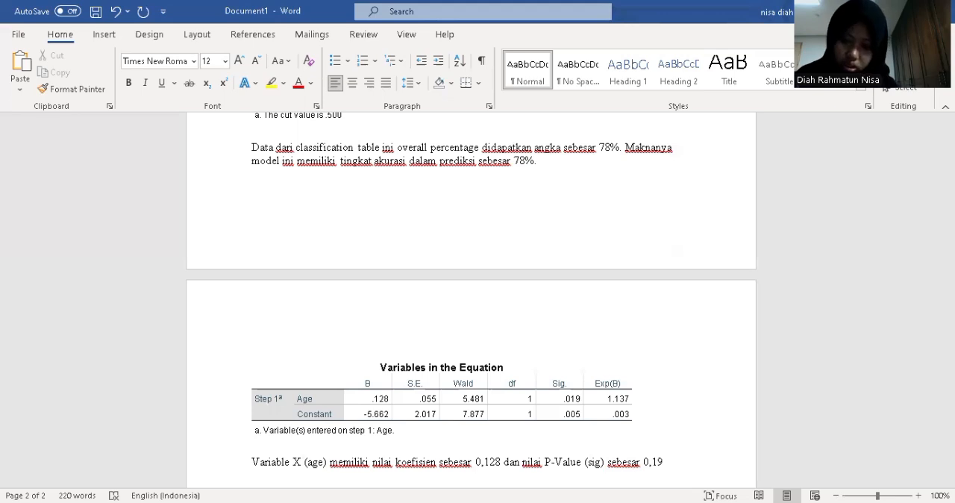
# Enter 0,019 as the P-Value in the age variable sentence
pyautogui.press('BackSpace')
pyautogui.press('BackSpace')
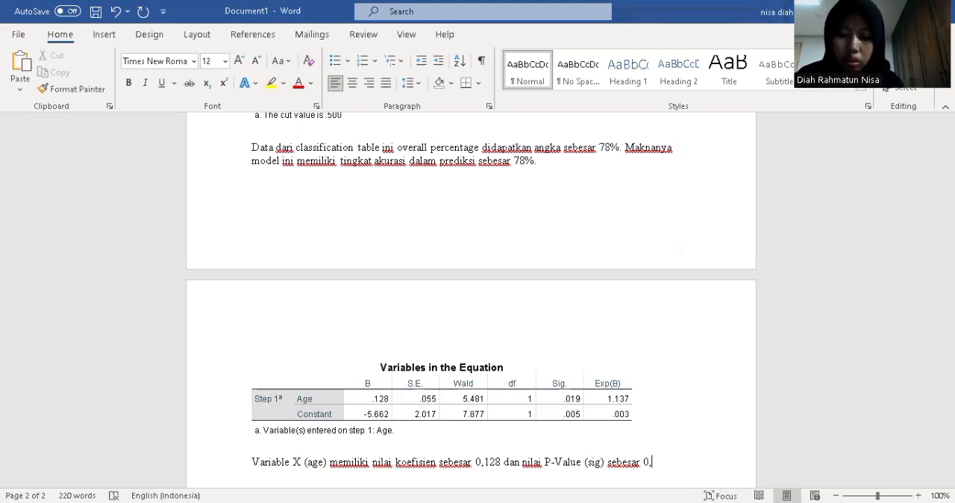
pyautogui.write('01')
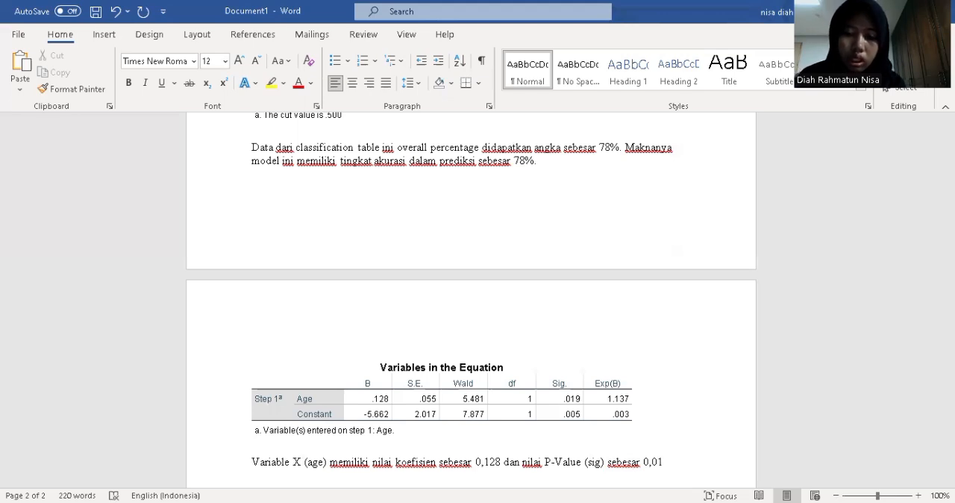
pyautogui.write('9')
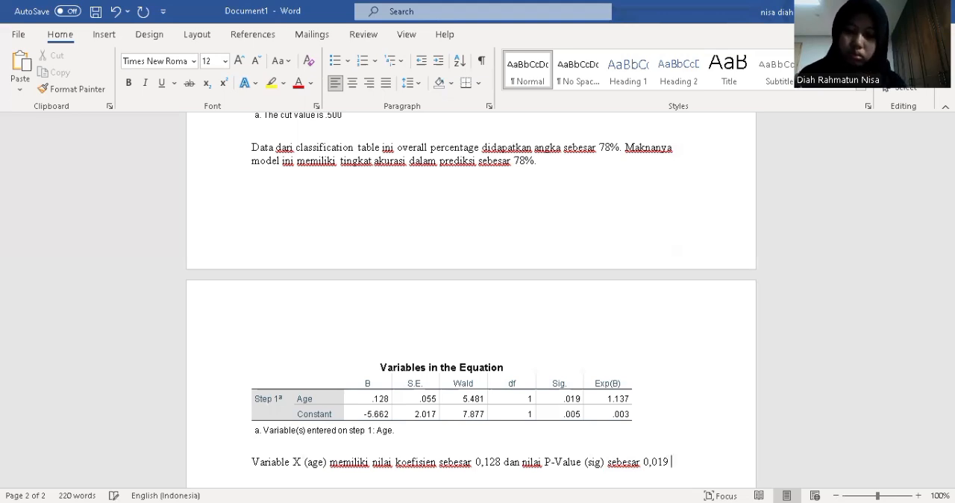
pyautogui.write(' yang mana nilai ter')
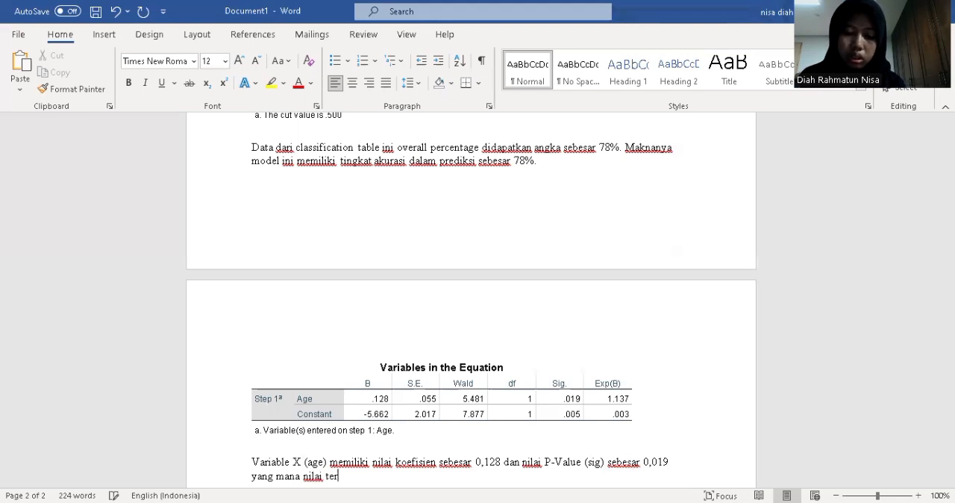
pyautogui.write('sebut ')
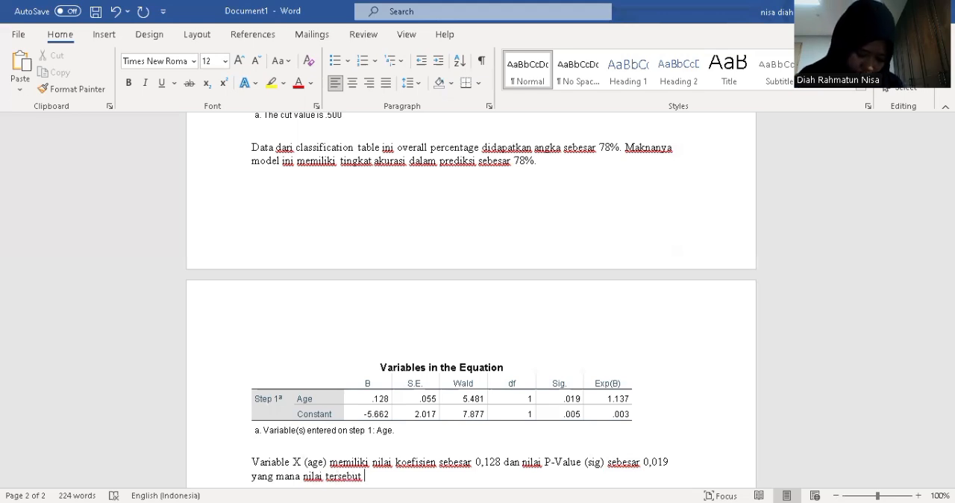
pyautogui.write('leb')
pyautogui.write('oh')
# Add the significance comparison "lebih kecil dari 0,05" to the age variable sentence
pyautogui.press('BackSpace')
pyautogui.press('BackSpace')
pyautogui.press('BackSpace')
pyautogui.write('ih ke')
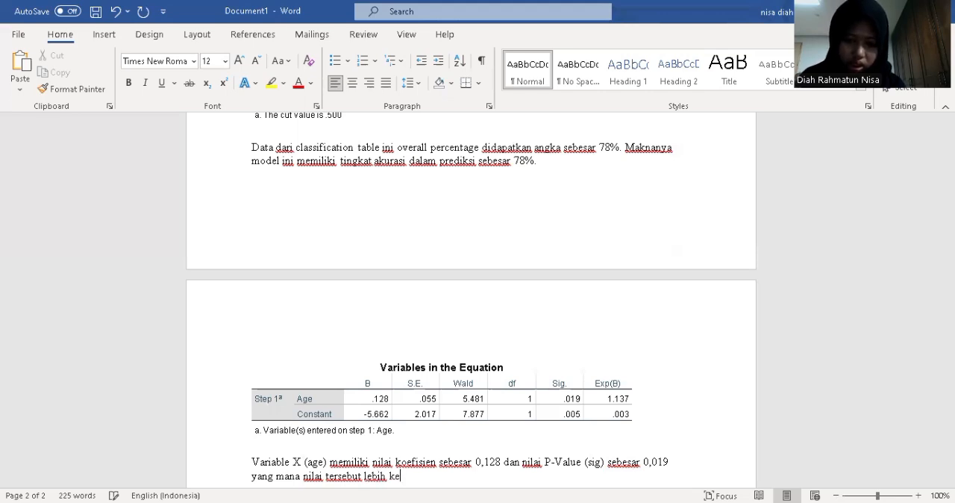
pyautogui.write('cil dari ')
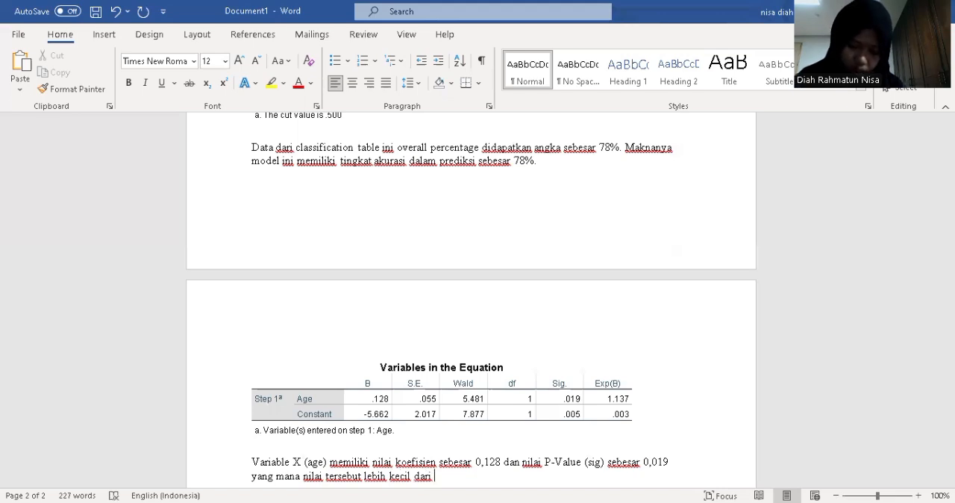
pyautogui.write('0,05 ')
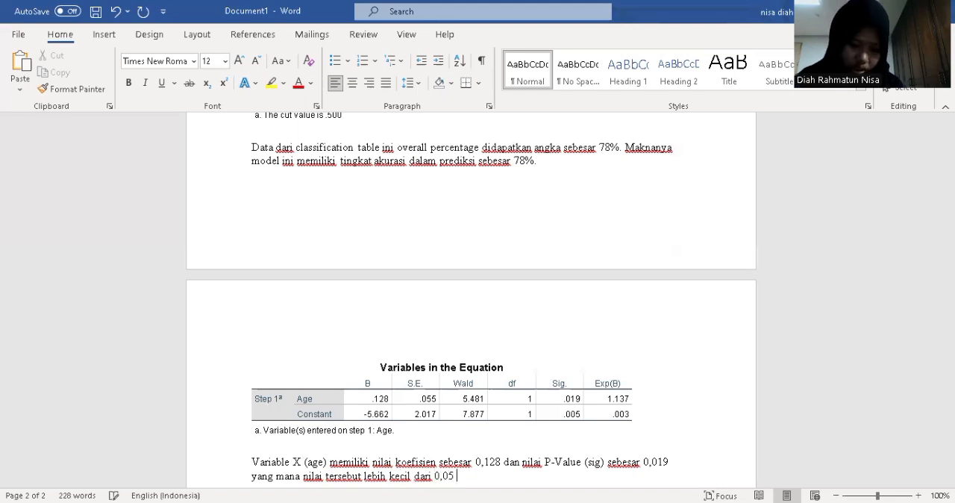
pyautogui.write('sehingg')
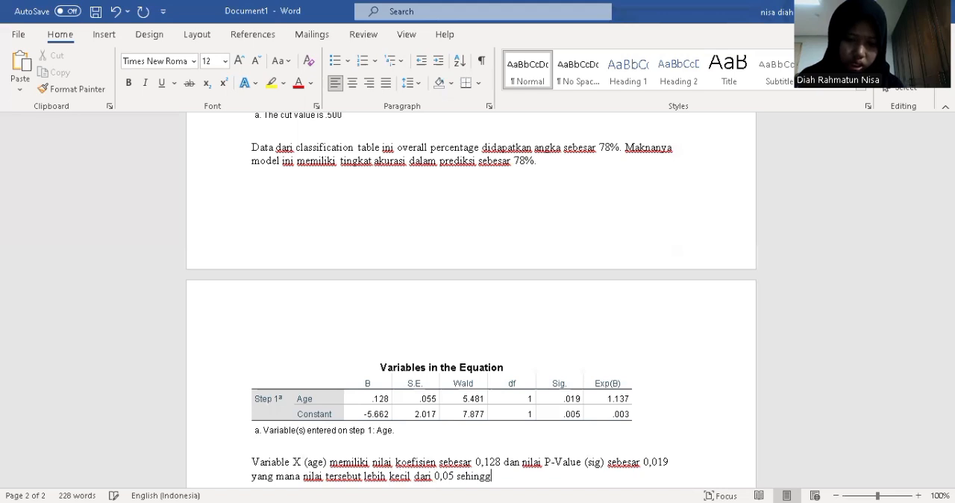
pyautogui.write('a')
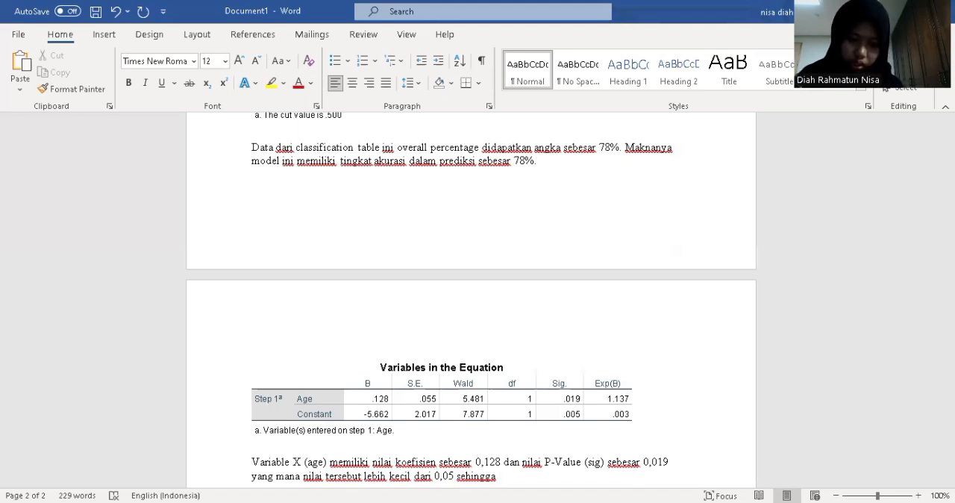
# Extend the sentence into its conclusion with "sehingga dapat disimpulkan variable x (age)"
pyautogui.write('dapat did')
pyautogui.press('BackSpace')
pyautogui.write('simpulkan ')
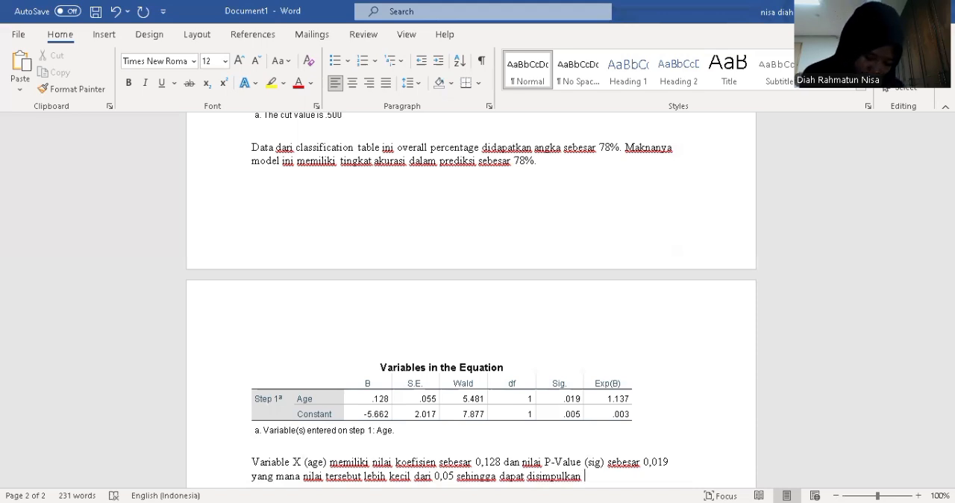
pyautogui.write('v')
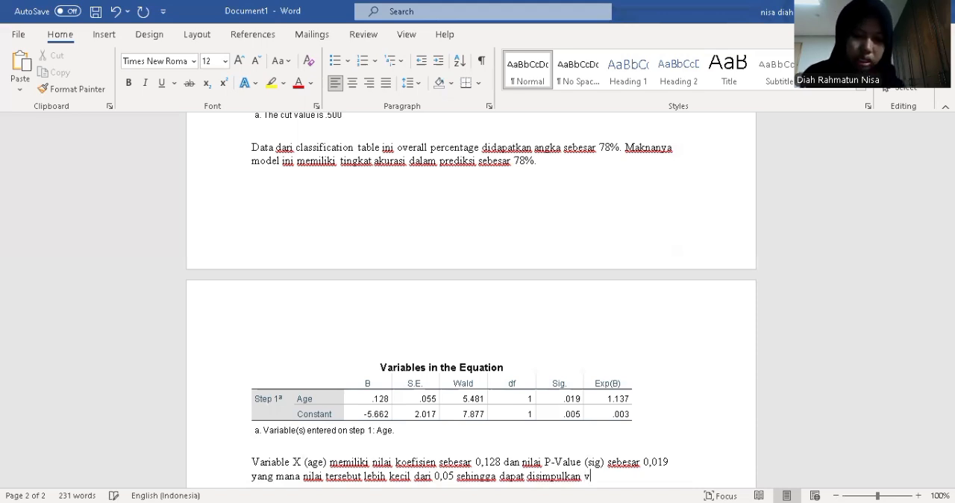
pyautogui.write('ariable ')
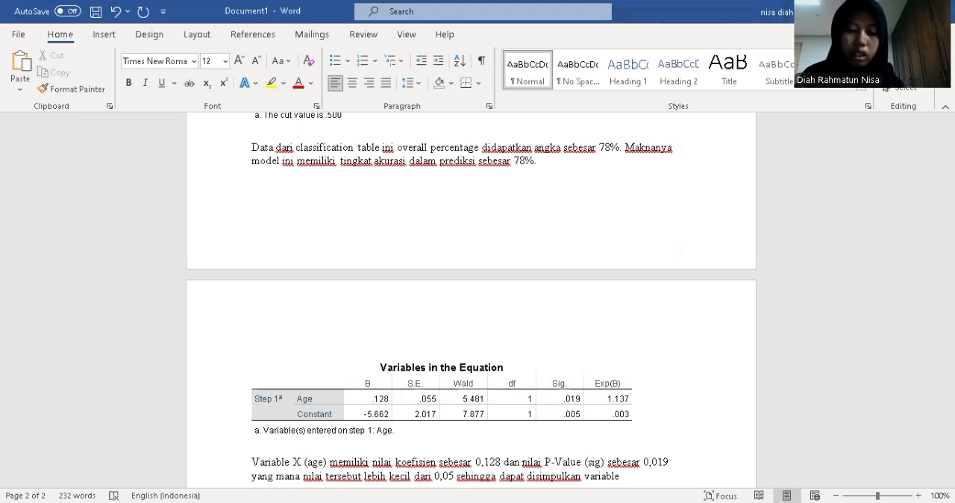
pyautogui.write('x (age)')
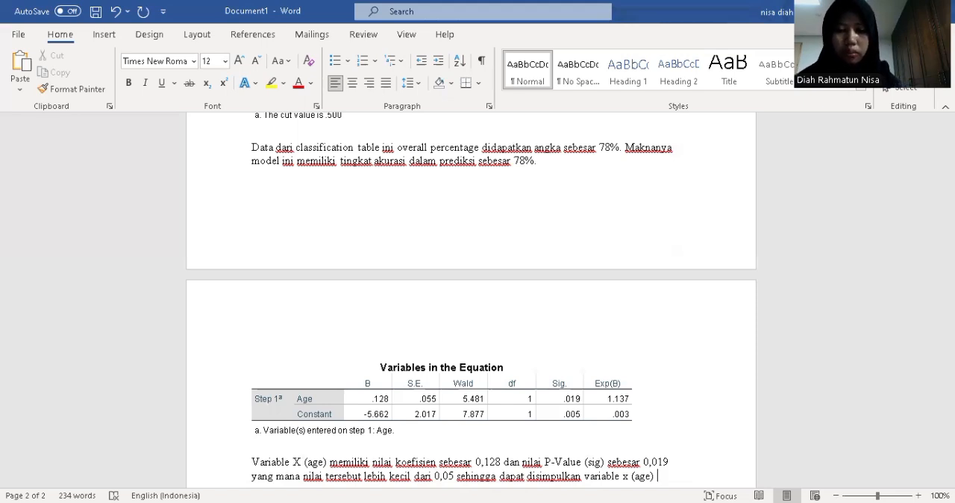
# State the effect of age in the conclusion with "memiliki pengaruh positif dan significant"
pyautogui.write('me')
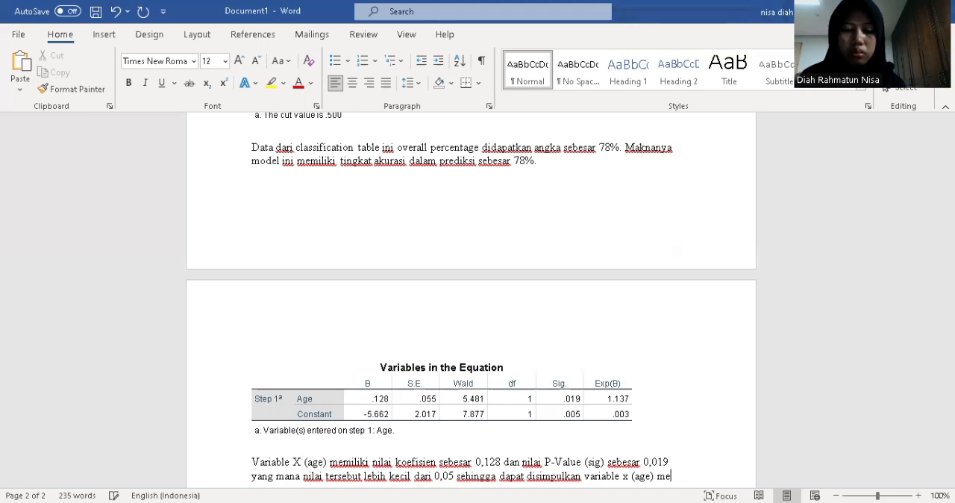
pyautogui.write('miliki ')
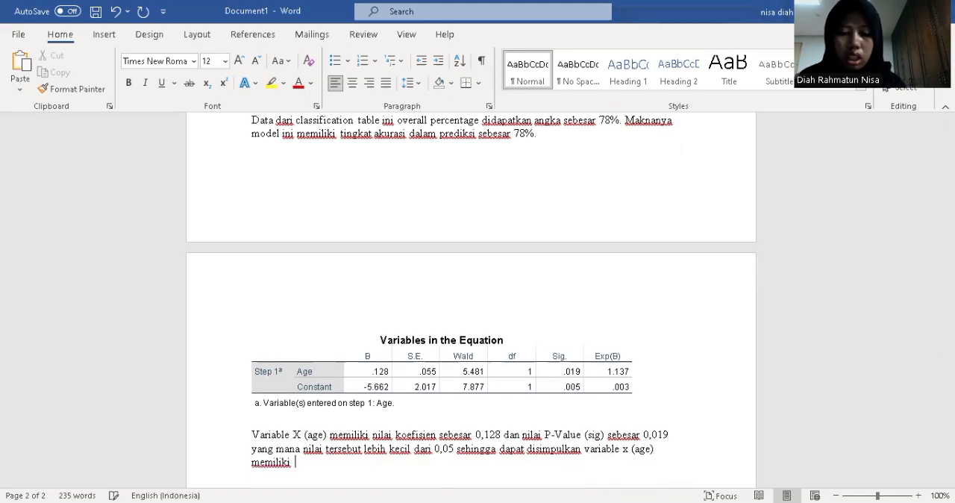
pyautogui.write('pengaru')
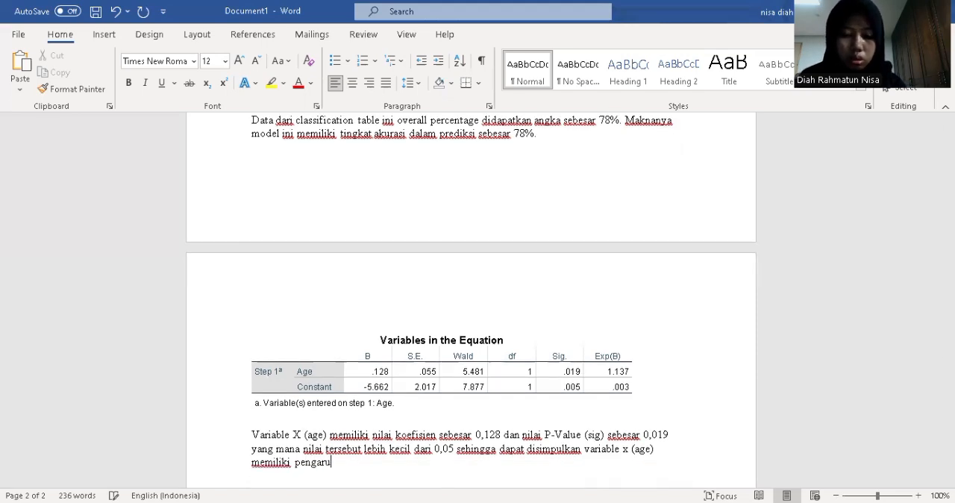
pyautogui.write('h pos')
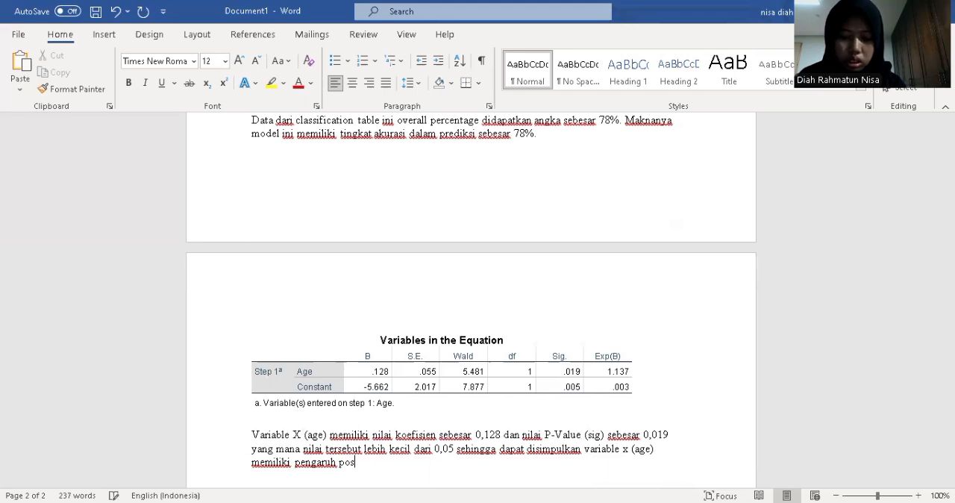
pyautogui.write('itif d')
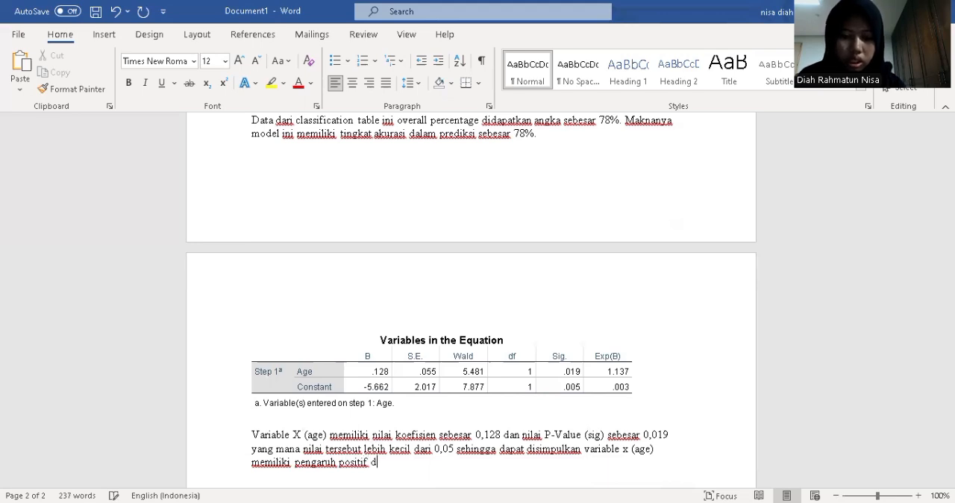
pyautogui.write('an signifi')
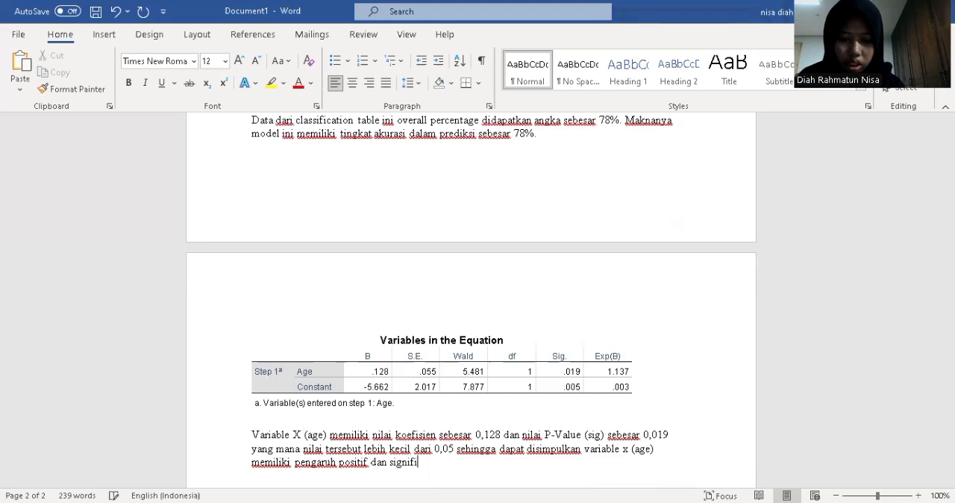
pyautogui.write('cant ')
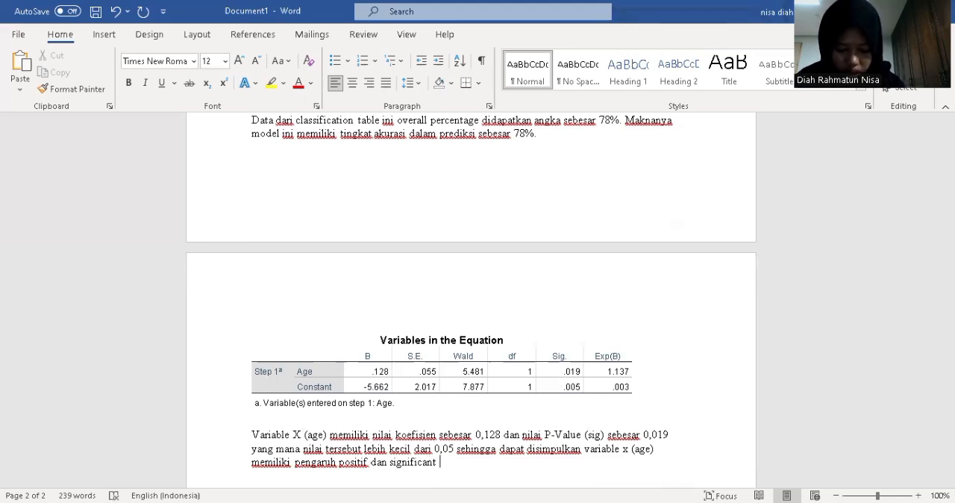
pyautogui.write('terhadap')
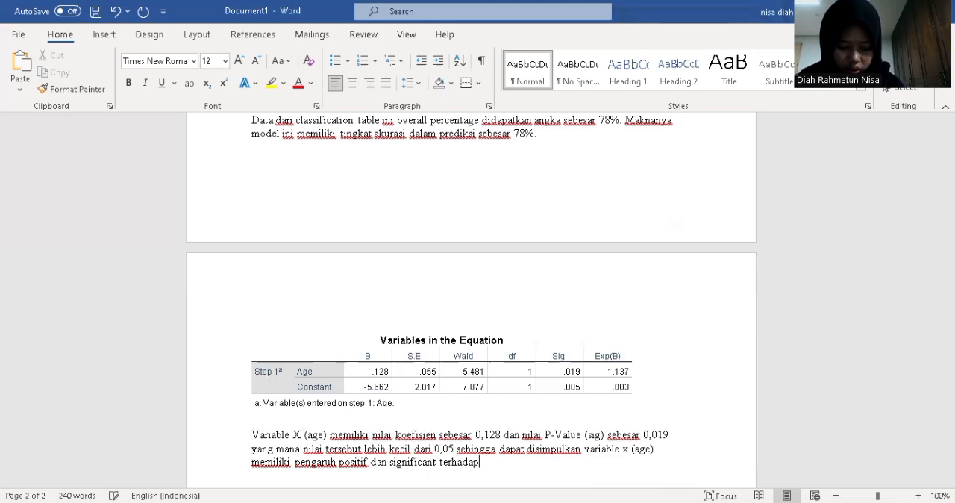
pyautogui.write(' variabel')
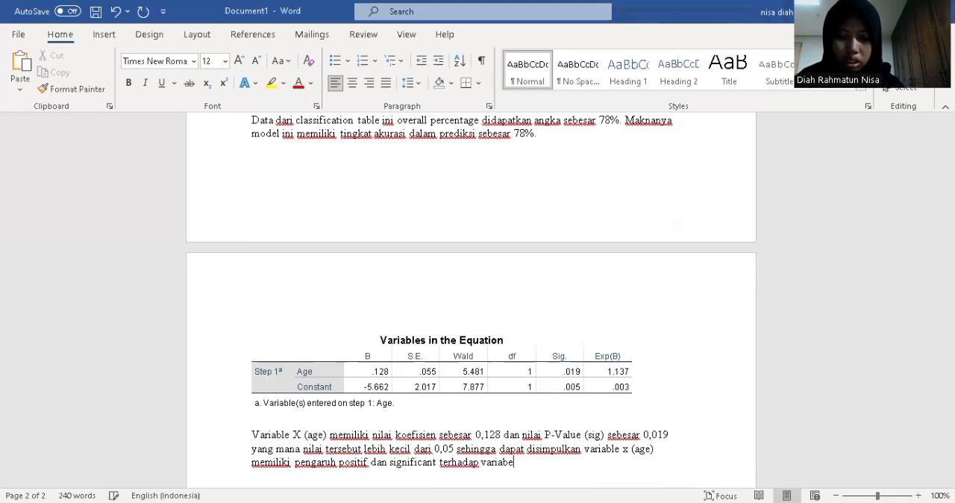
# Finish the conclusion with "terhadap variable y (subscribe)."
pyautogui.press('BackSpace')
pyautogui.press('BackSpace')
pyautogui.write('le')
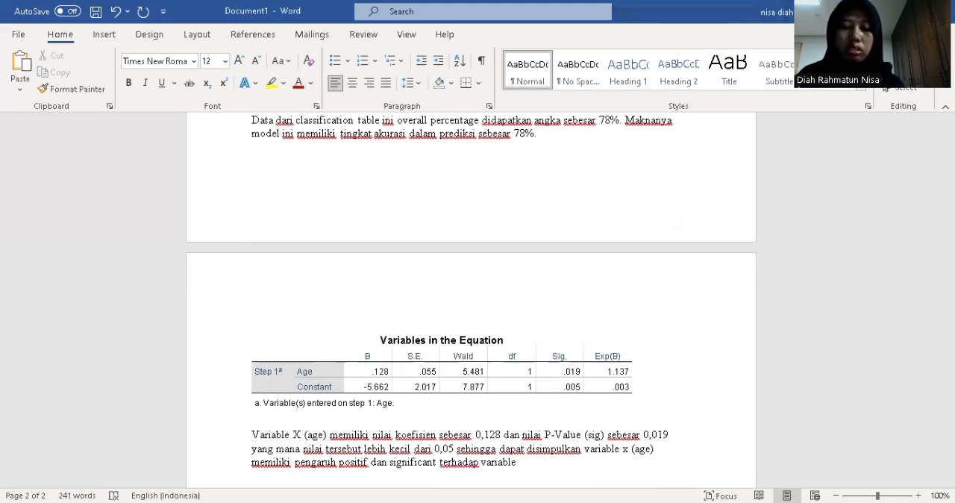
pyautogui.write(' y')
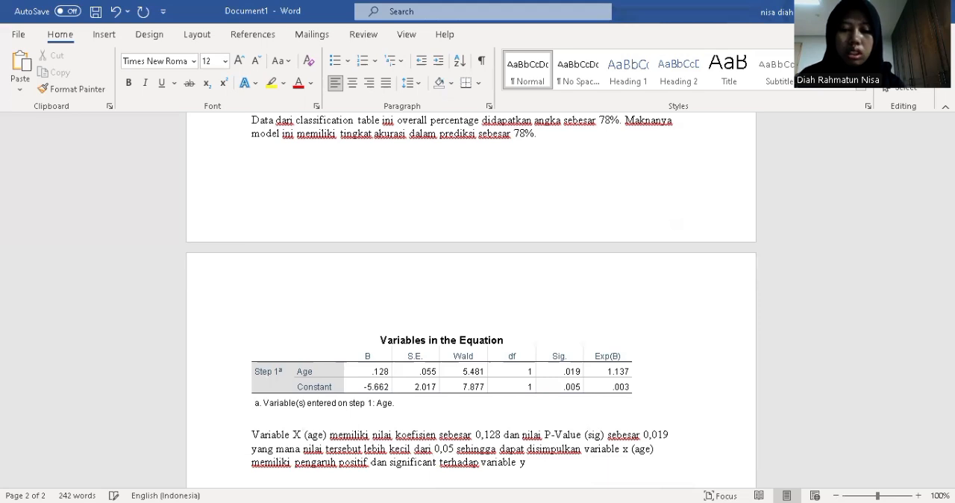
pyautogui.write(' (subscribe).')
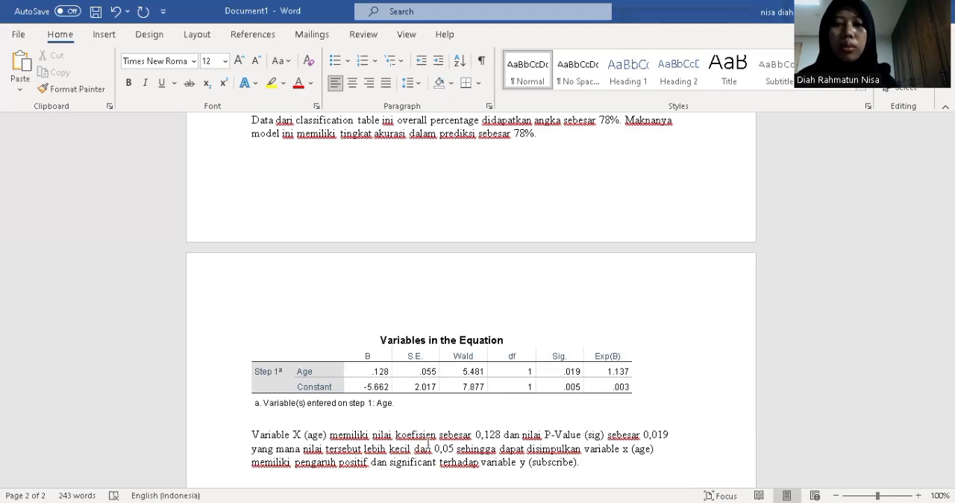
pyautogui.scroll(2, 474, 315)
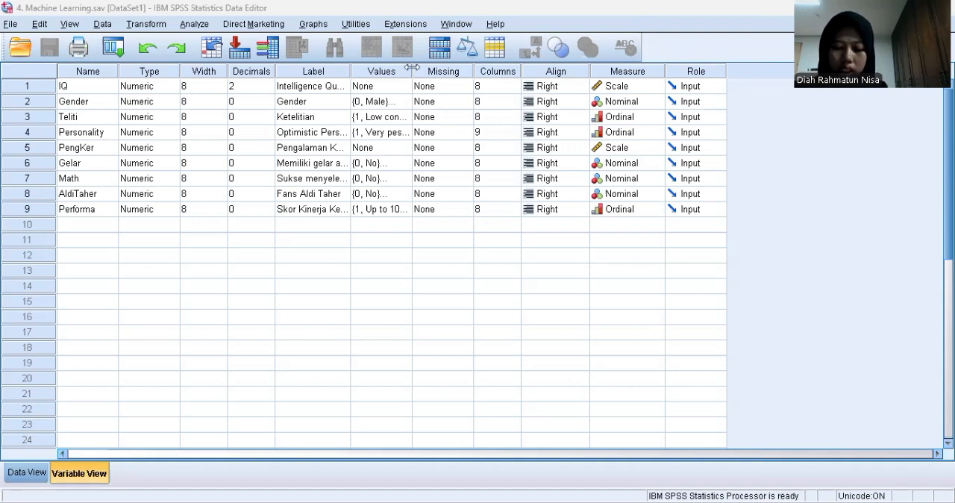
# In the SPSS Machine Learning data file, start a Multilayer Perceptron neural network analysis with Skor Kinerja Keryawan [Performa] as the dependent variable
pyautogui.click(195, 24)
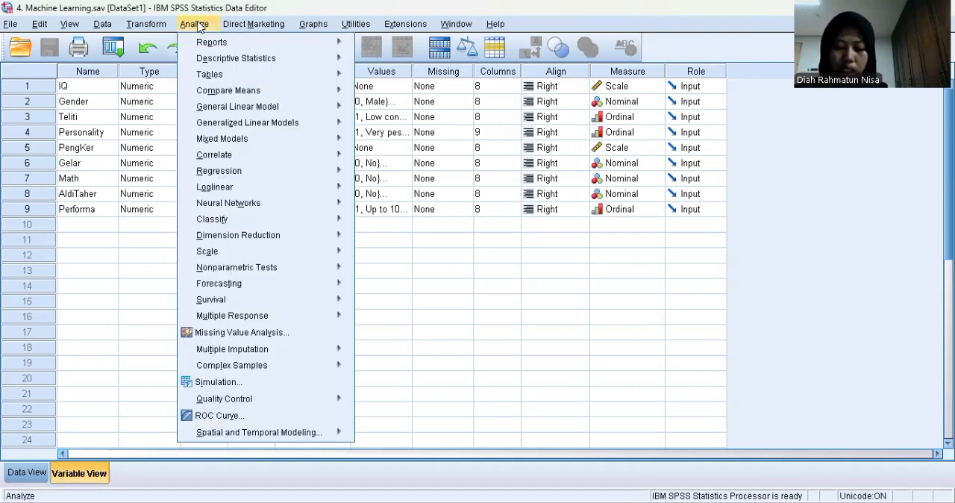
pyautogui.moveTo(313, 203)
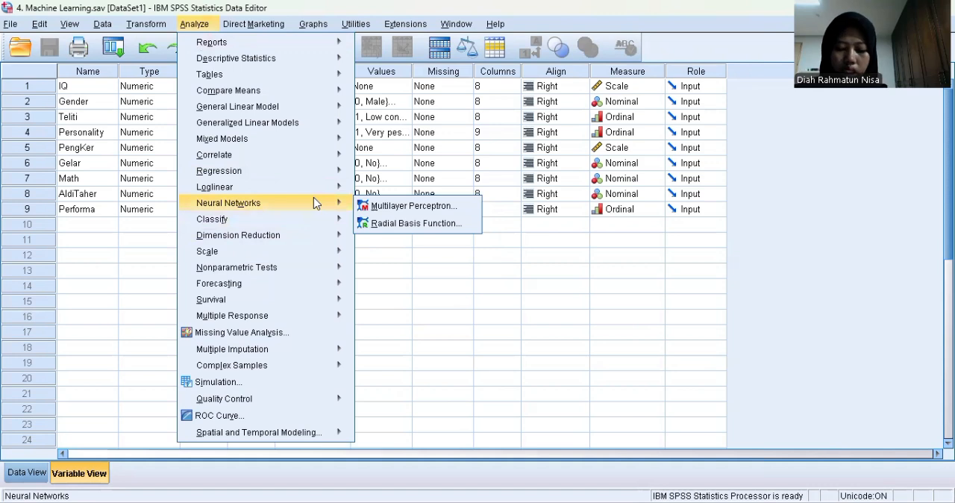
pyautogui.click(362, 207)
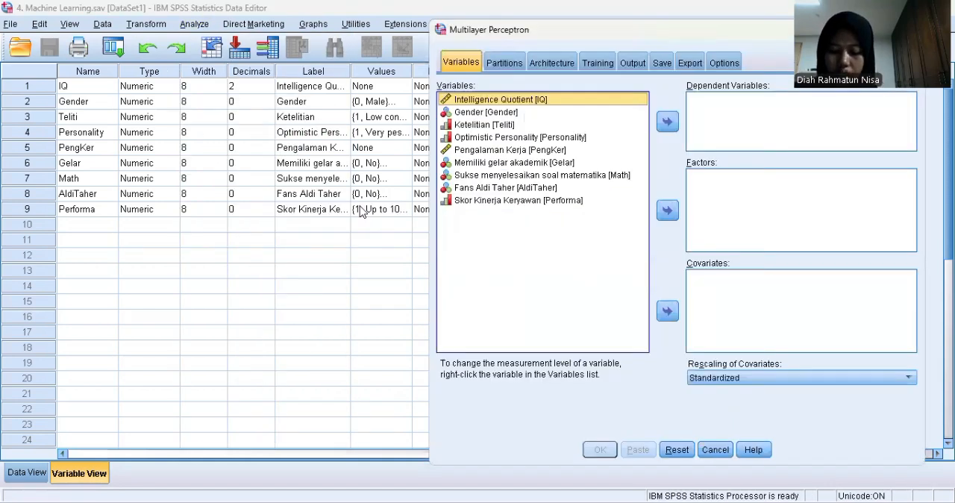
pyautogui.click(543, 201)
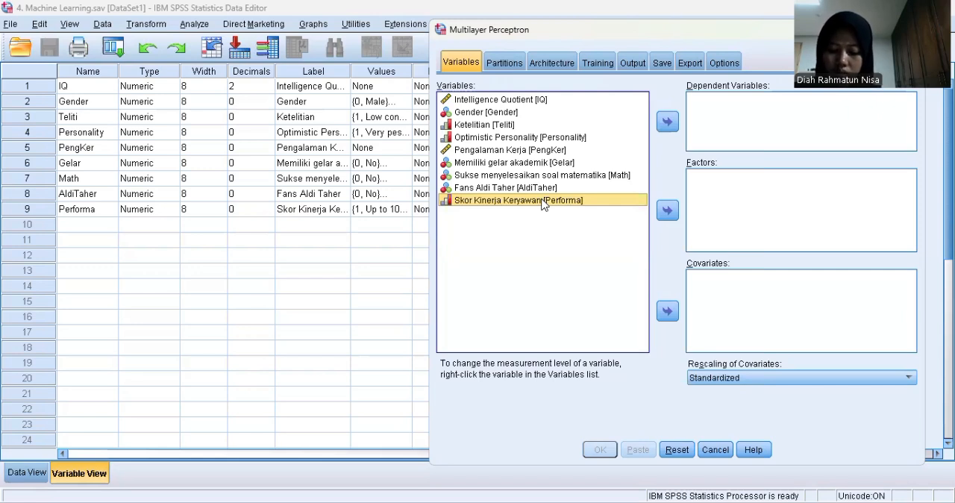
pyautogui.click(666, 123)
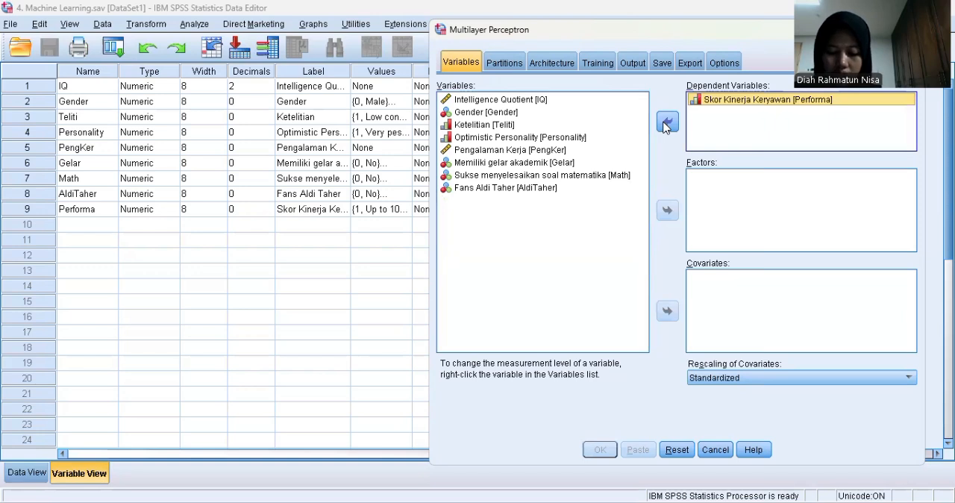
# Assign all the remaining variables, from Intelligence Quotient [IQ] to Fans Aldi Taher [AldiTaher], as covariates
pyautogui.click(505, 101)
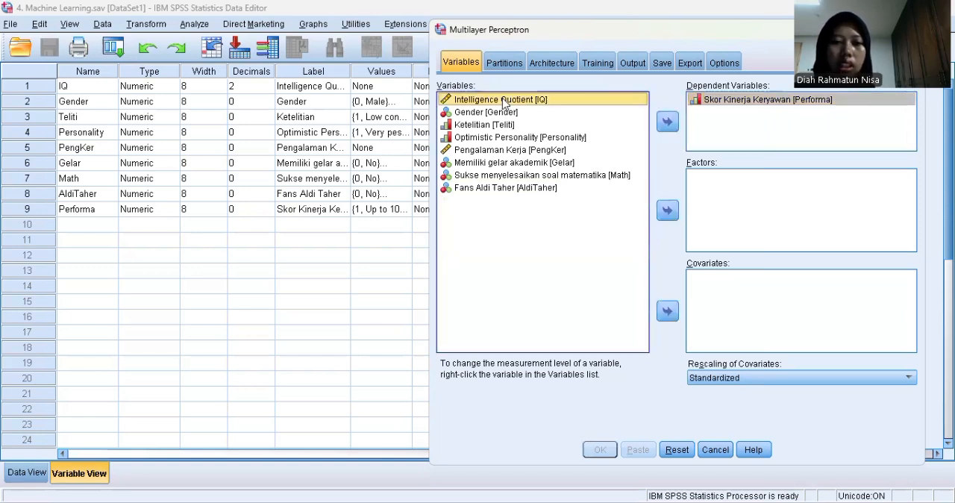
pyautogui.keyDown('shift'); pyautogui.click(506, 189); pyautogui.keyUp('shift')
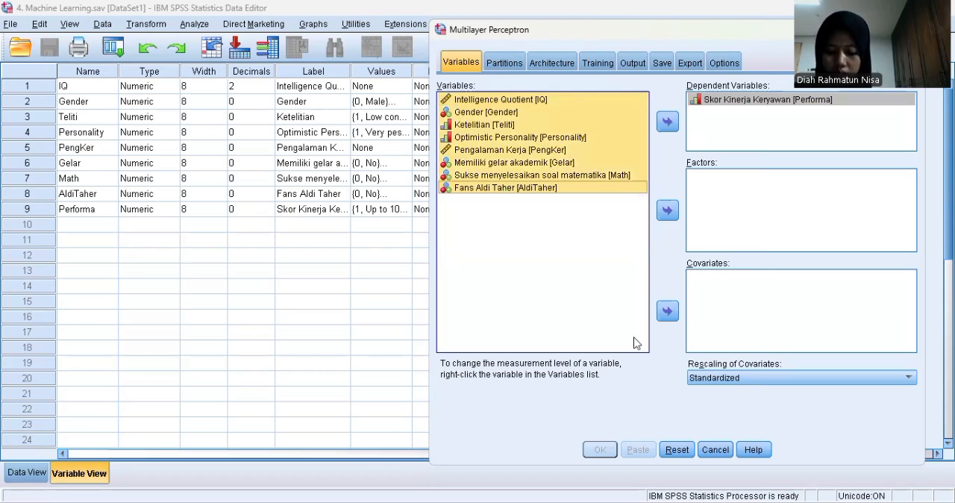
pyautogui.click(667, 311)
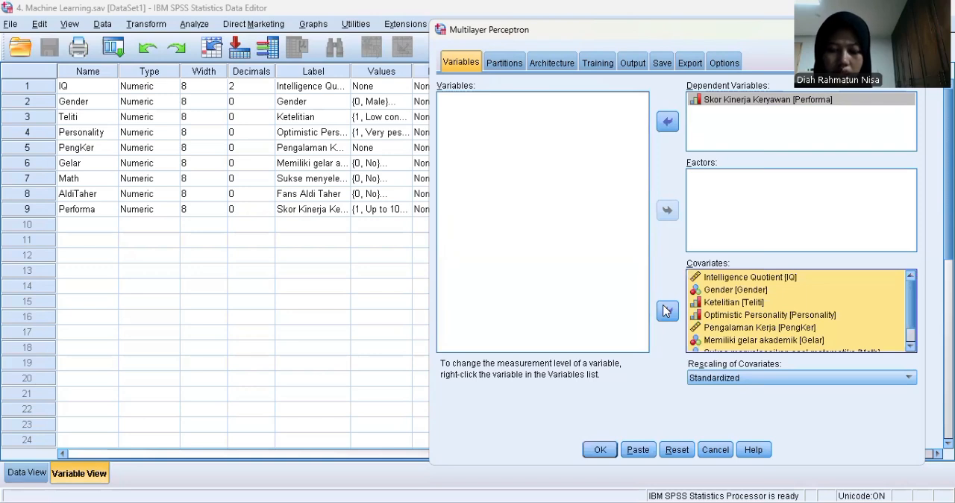
# Review the partition and training settings, and include independent variable importance analysis in the Multilayer Perceptron output
pyautogui.click(500, 66)
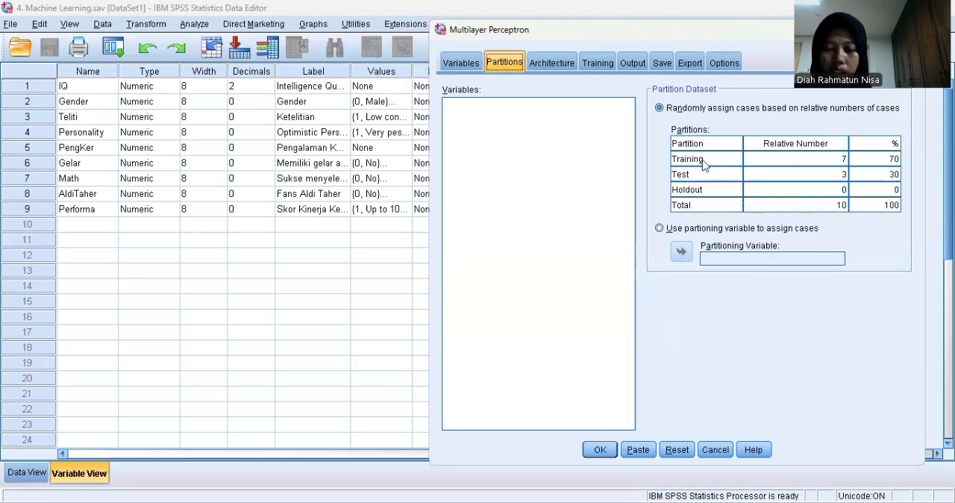
pyautogui.click(550, 64)
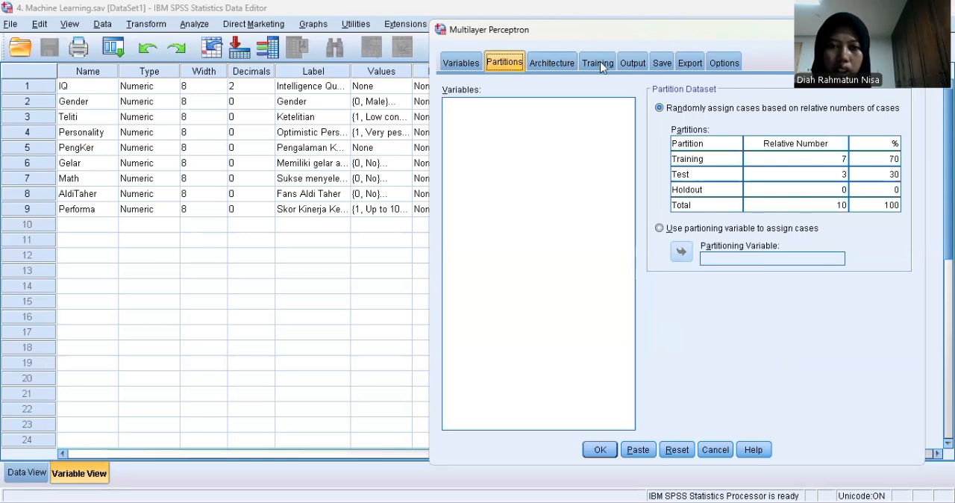
pyautogui.click(605, 64)
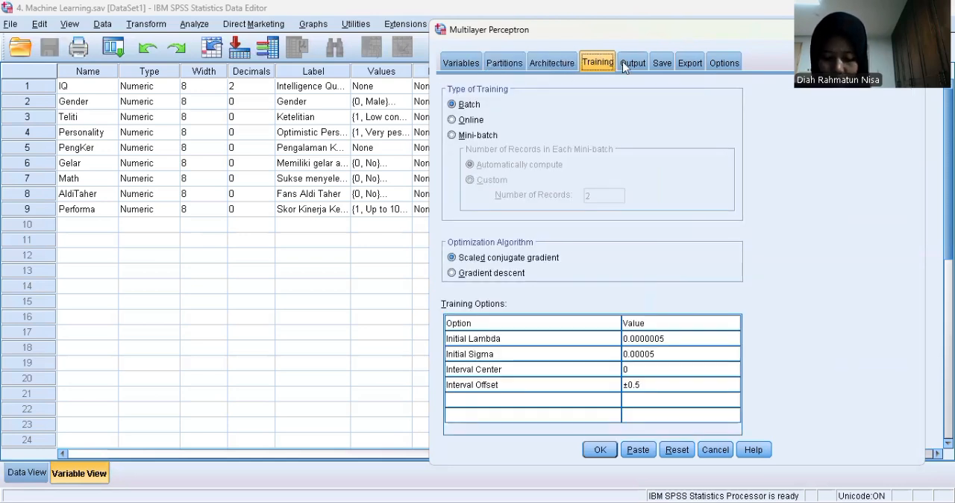
pyautogui.click(623, 63)
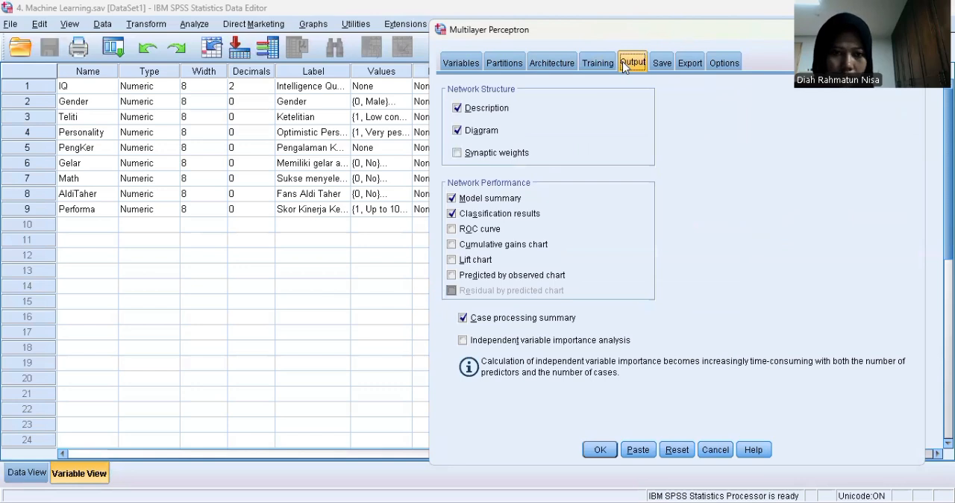
pyautogui.click(463, 340)
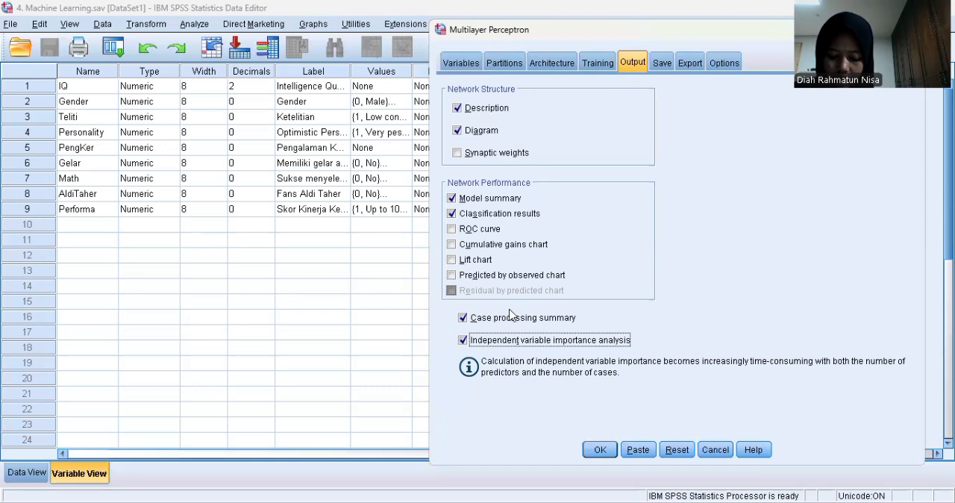
# Save the predicted value or category for the dependent variable and run the Multilayer Perceptron analysis
pyautogui.click(664, 63)
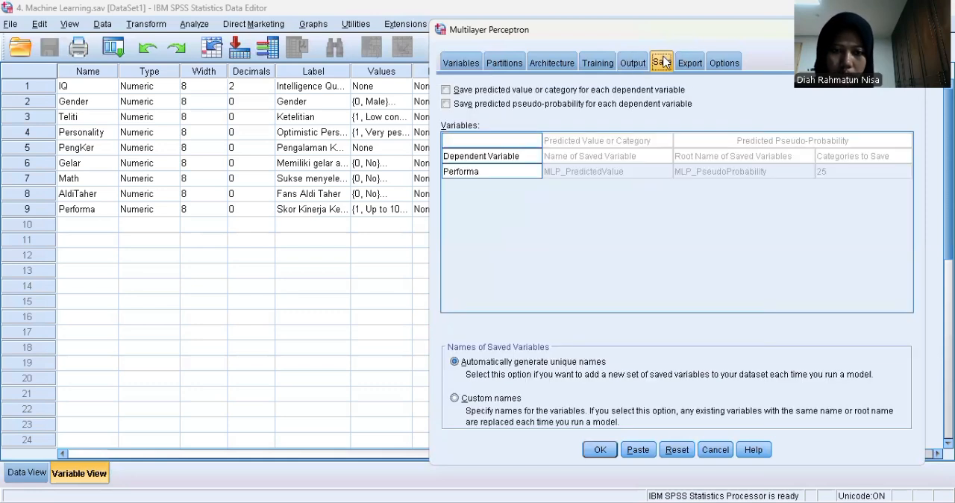
pyautogui.click(625, 63)
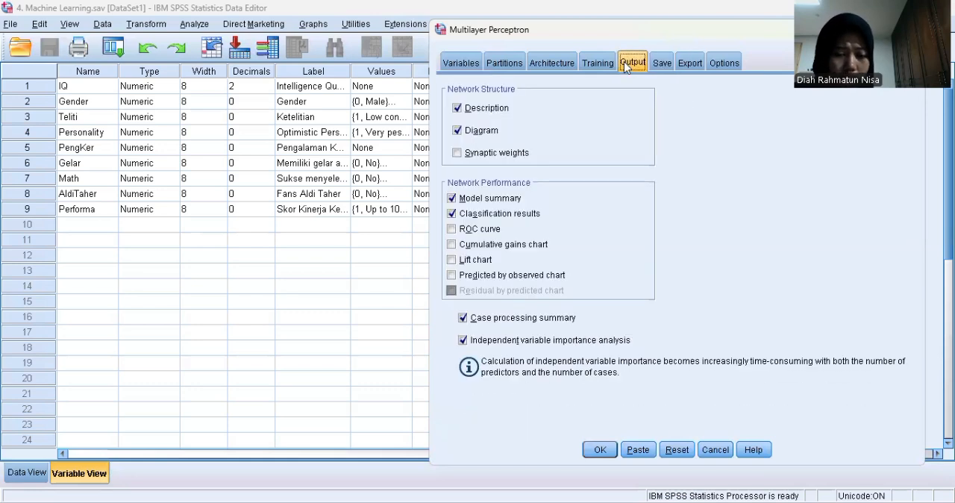
pyautogui.click(662, 63)
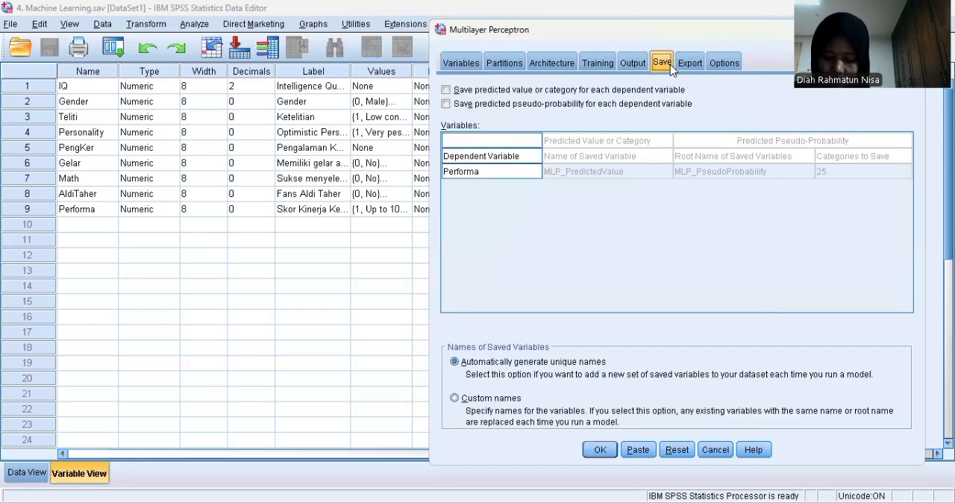
pyautogui.click(445, 91)
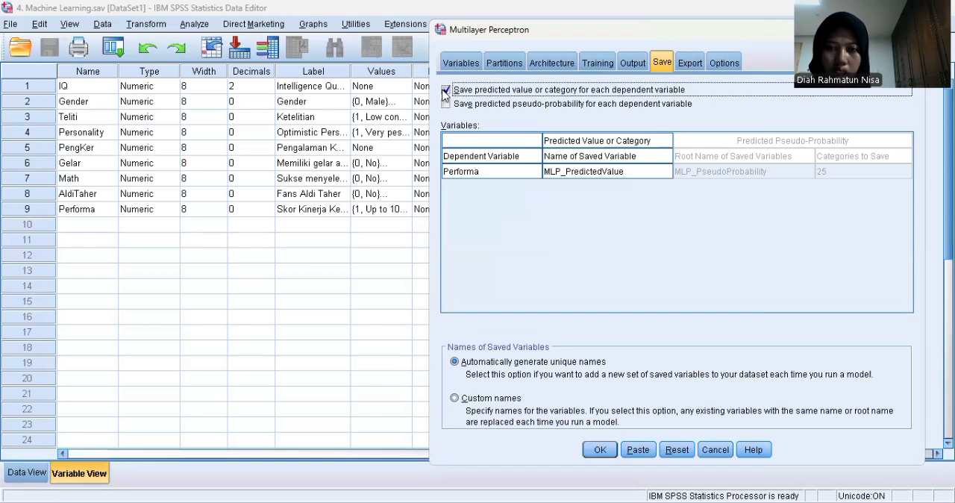
pyautogui.click(595, 449)
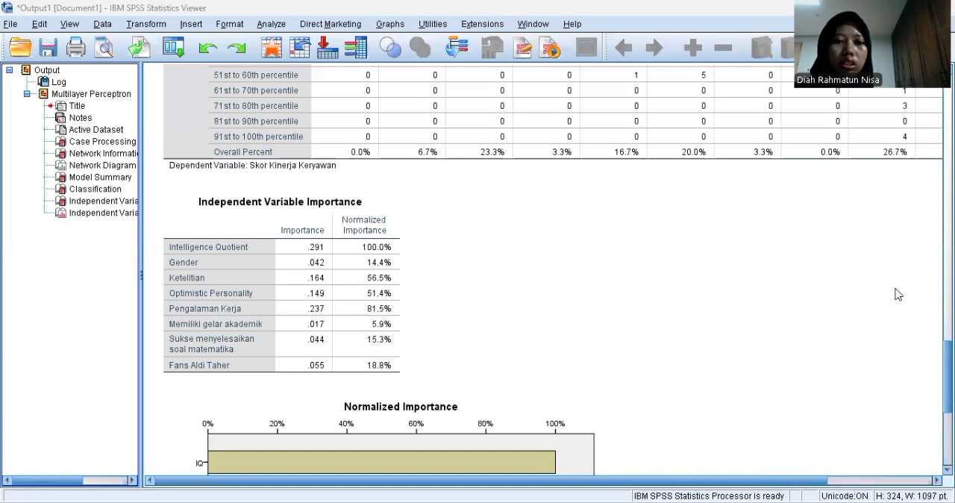
# Examine the Multilayer Perceptron output, from the Case Processing Summary through Network Information and Model Summary to Independent Variable Importance
pyautogui.scroll(15, 644, 222)
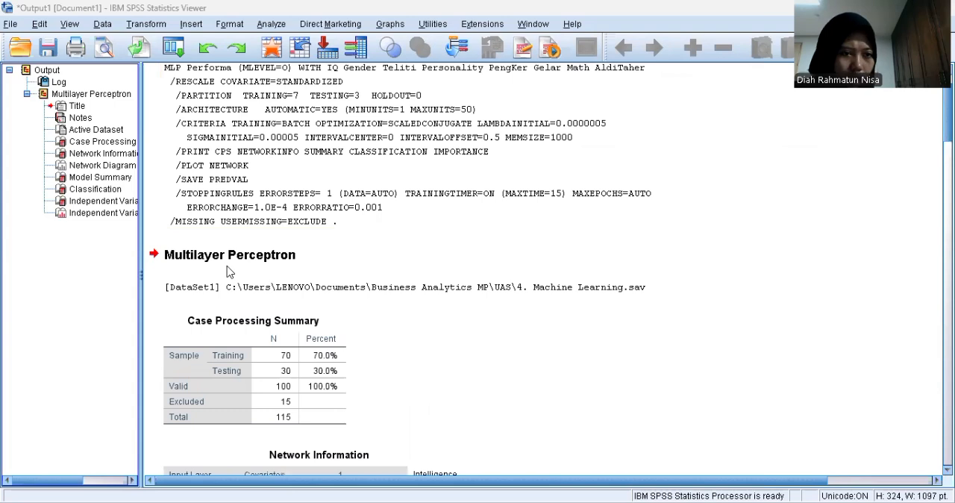
pyautogui.click(276, 328)
pyautogui.scroll(-1, 252, 274)
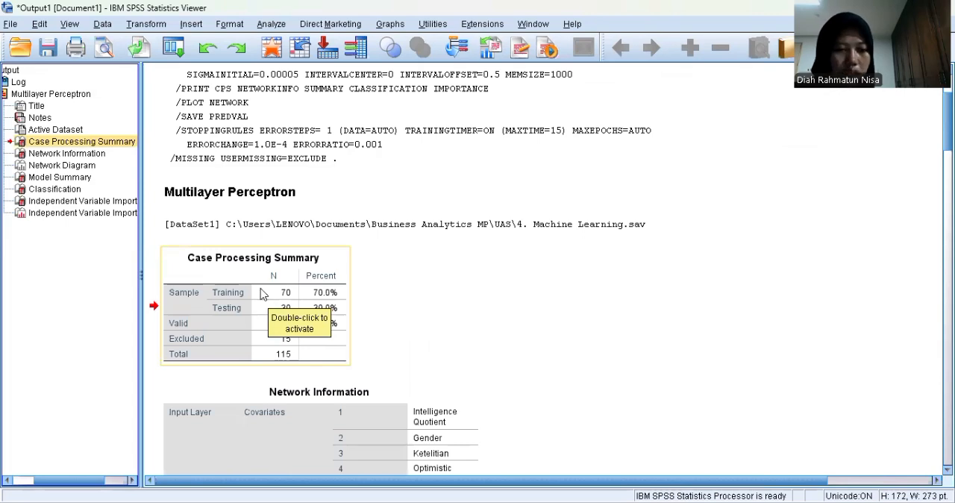
pyautogui.scroll(-4, 352, 338)
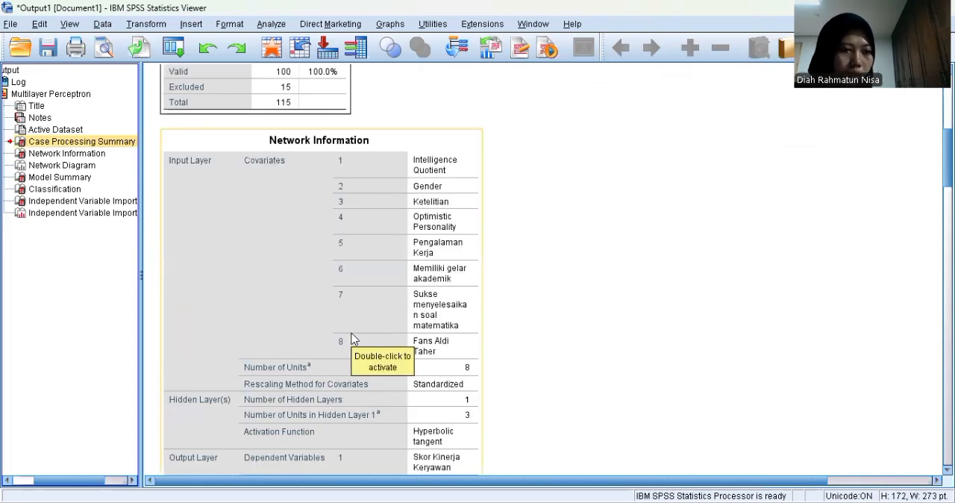
pyautogui.scroll(-15, 354, 338)
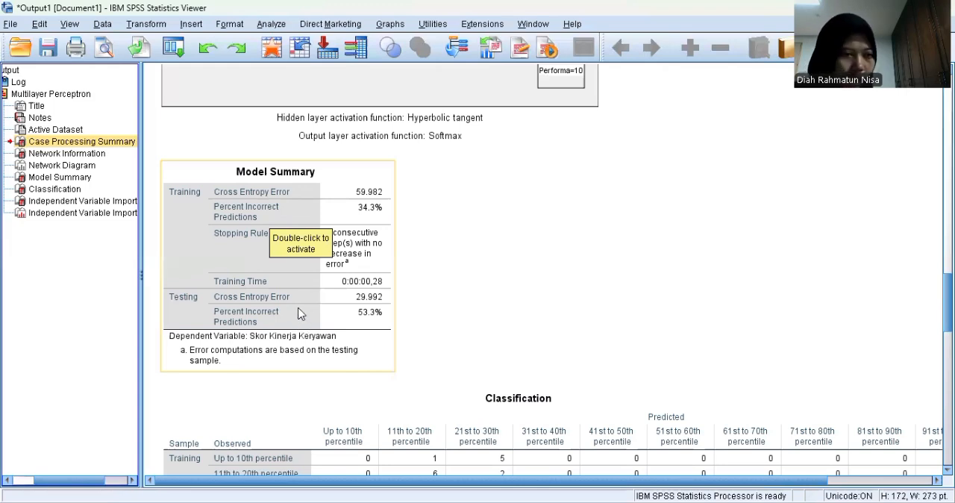
pyautogui.click(126, 202)
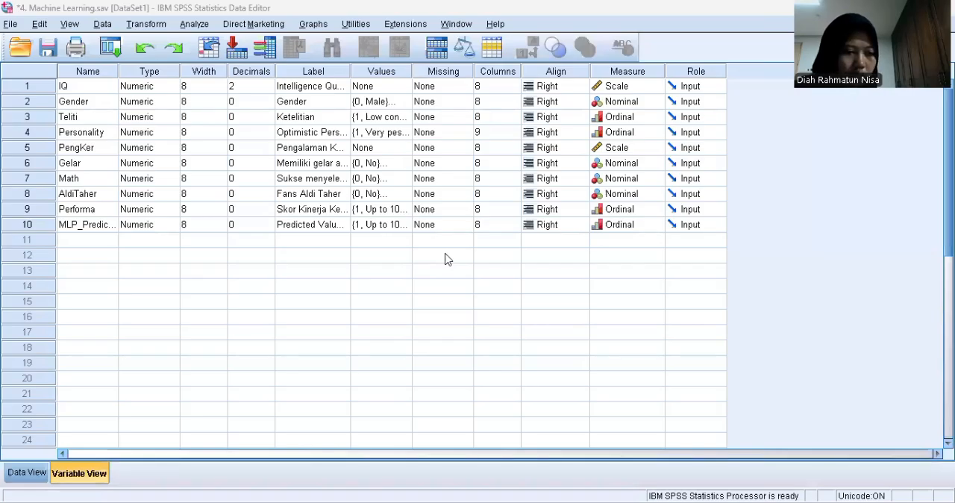
# Compare the MLP_PredictedValue column with the actual Performa scores across the cases in the Machine Learning data file
pyautogui.hotkey('ctrl', 't')
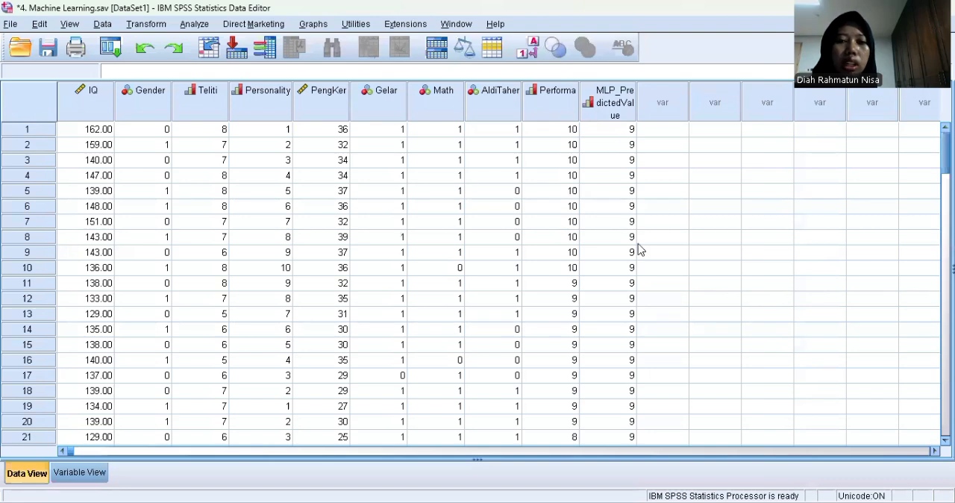
pyautogui.scroll(-10, 630, 224)
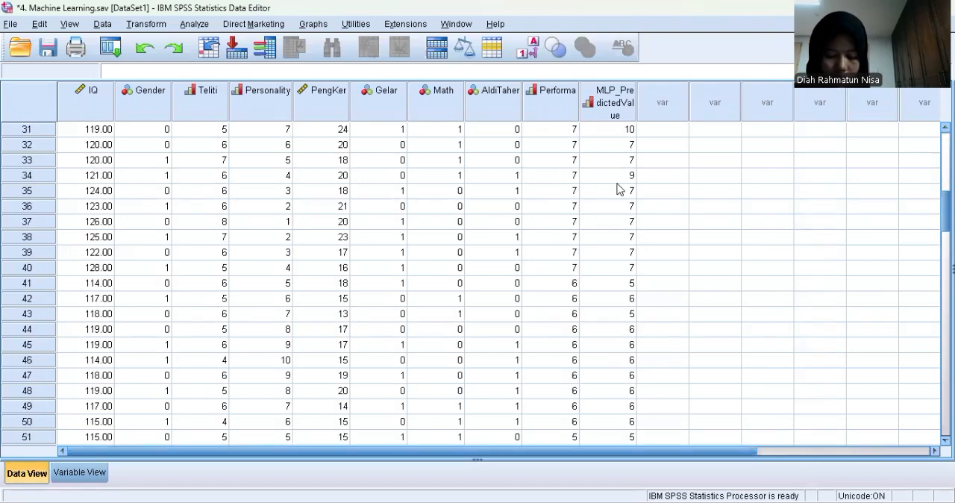
pyautogui.scroll(-8, 620, 194)
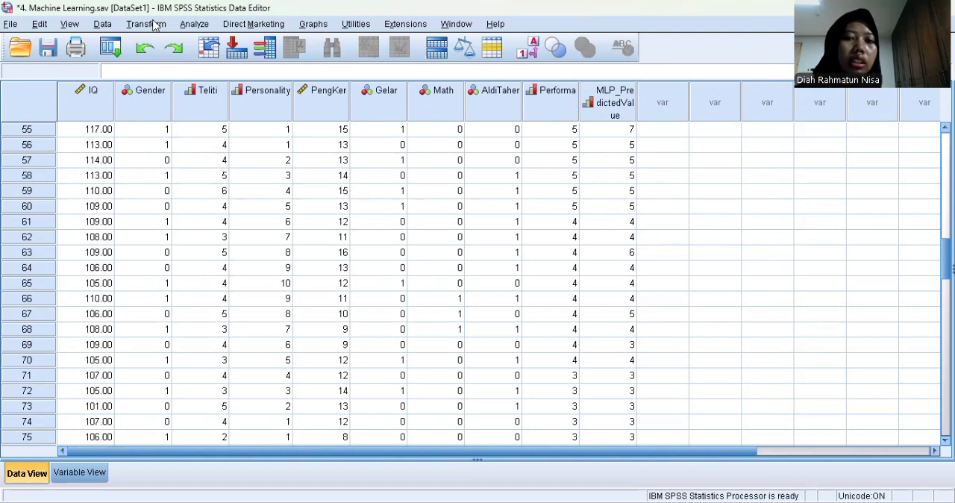
# Reopen the Multilayer Perceptron setup and remove Gender, Ketelitian [Teliti] and Optimistic Personality from the covariates
pyautogui.click(195, 24)
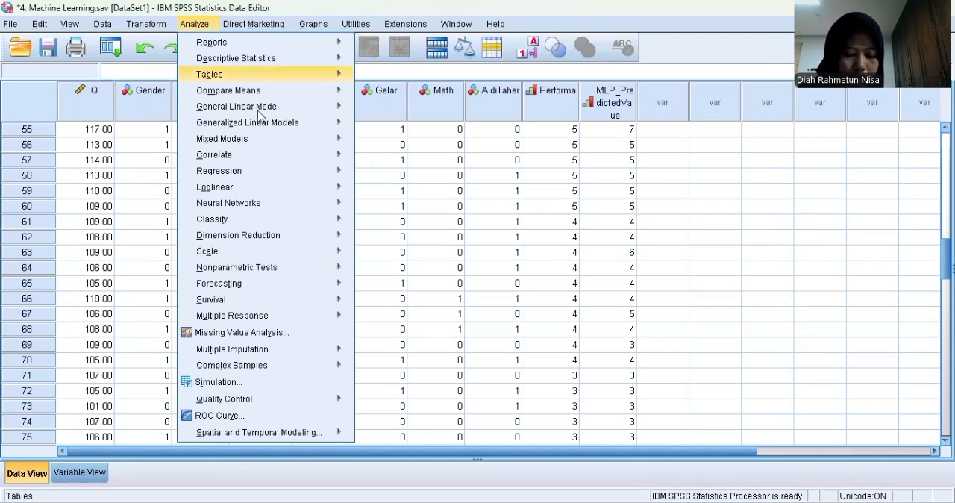
pyautogui.moveTo(260, 114)
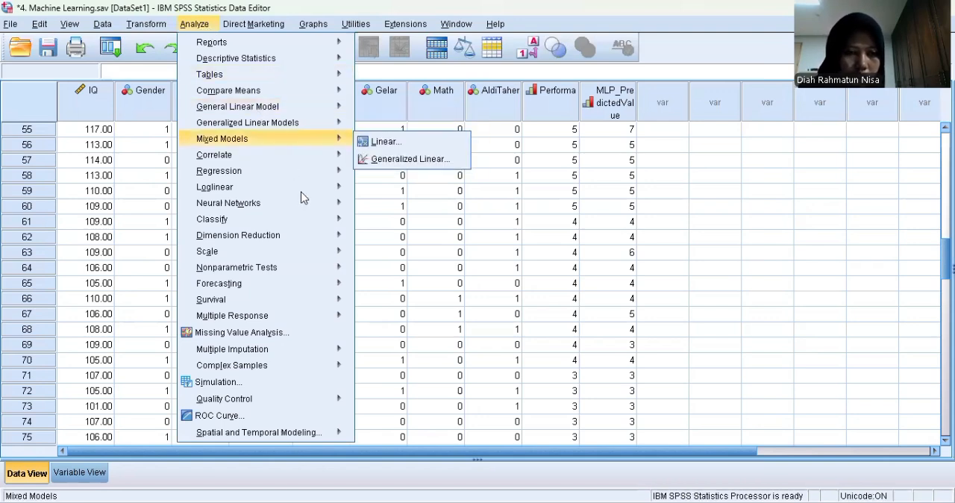
pyautogui.moveTo(341, 203)
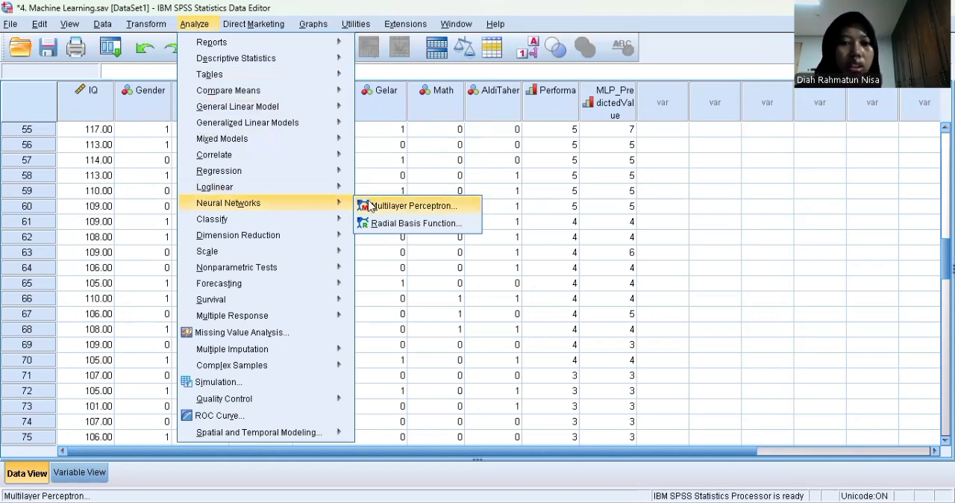
pyautogui.click(370, 205)
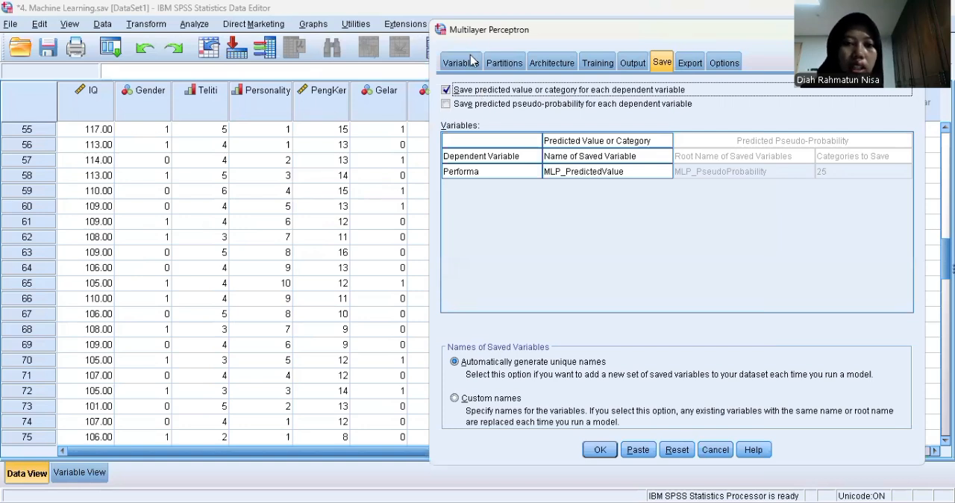
pyautogui.click(472, 61)
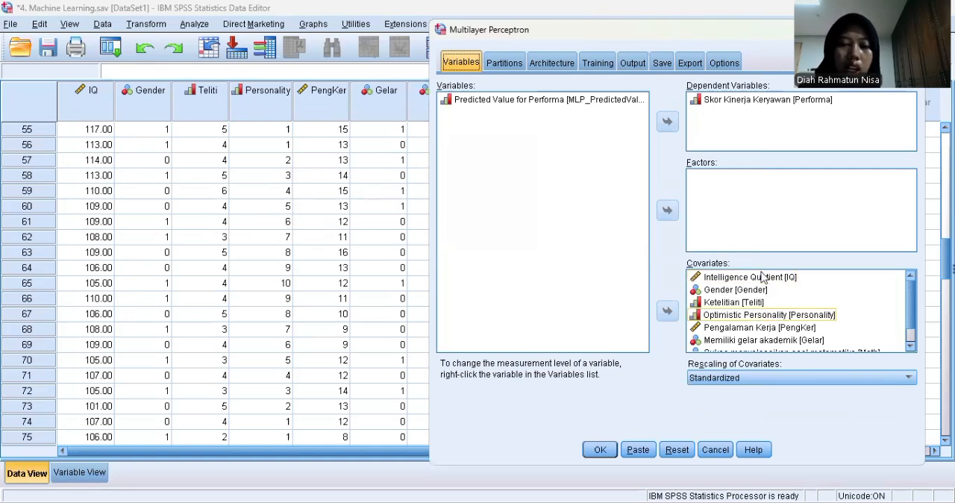
pyautogui.click(728, 290)
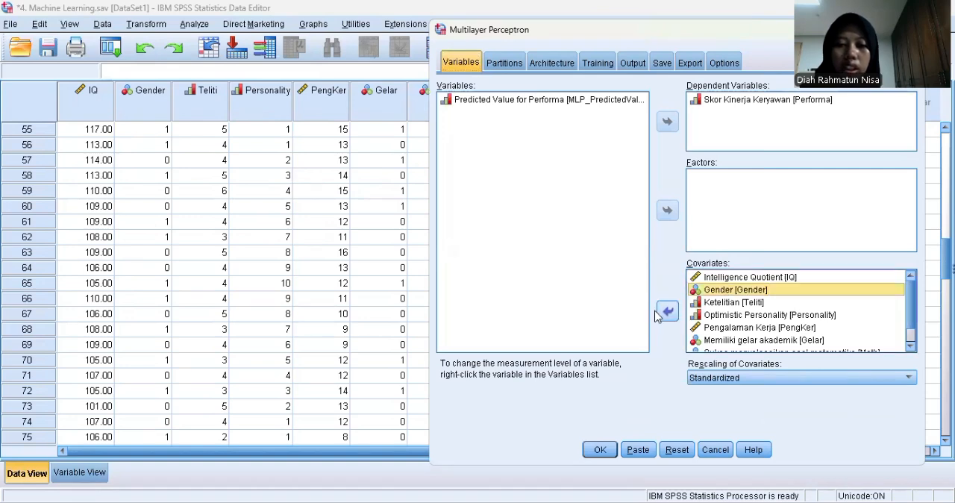
pyautogui.click(666, 315)
pyautogui.click(712, 290)
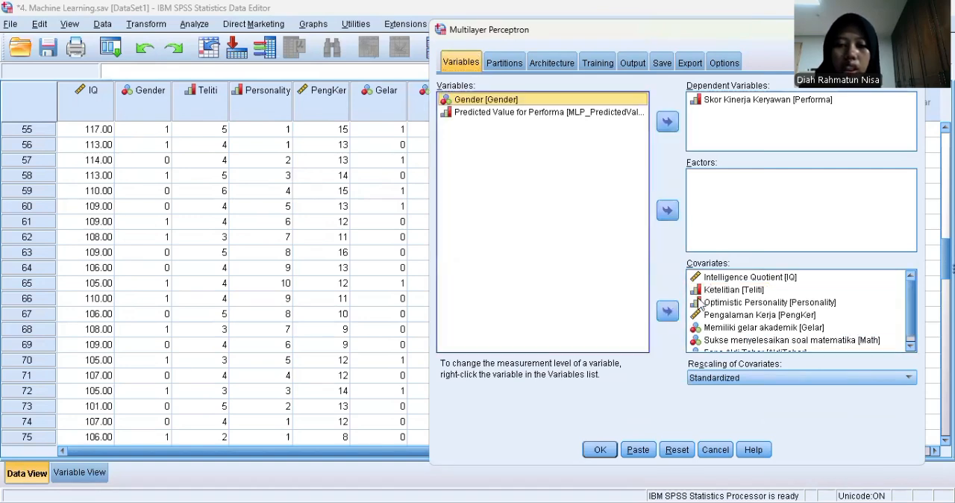
pyautogui.doubleClick(728, 292)
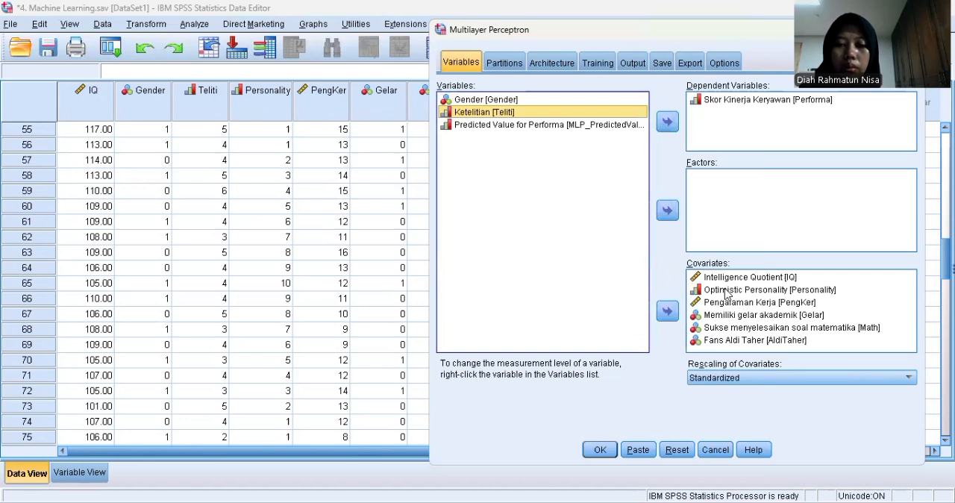
pyautogui.click(668, 309)
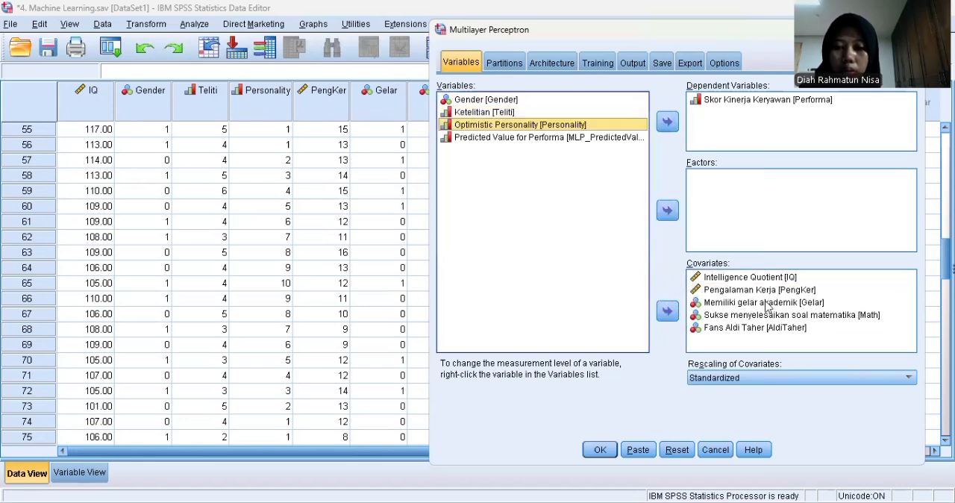
# Remove Memiliki gelar akademik [Gelar], Sukse menyelesaikan soal matematika [Math] and Fans Aldi Taher from the covariates and rerun the analysis
pyautogui.click(711, 304)
pyautogui.doubleClick(714, 301)
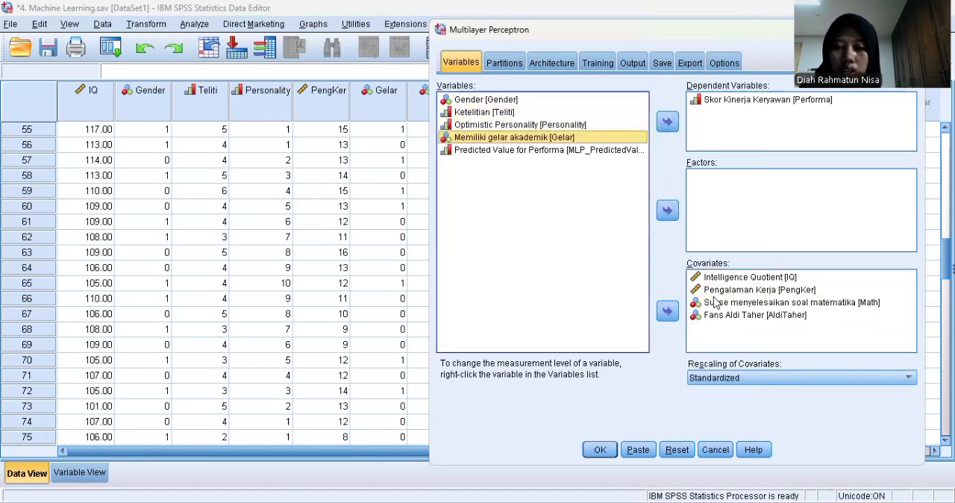
pyautogui.click(698, 306)
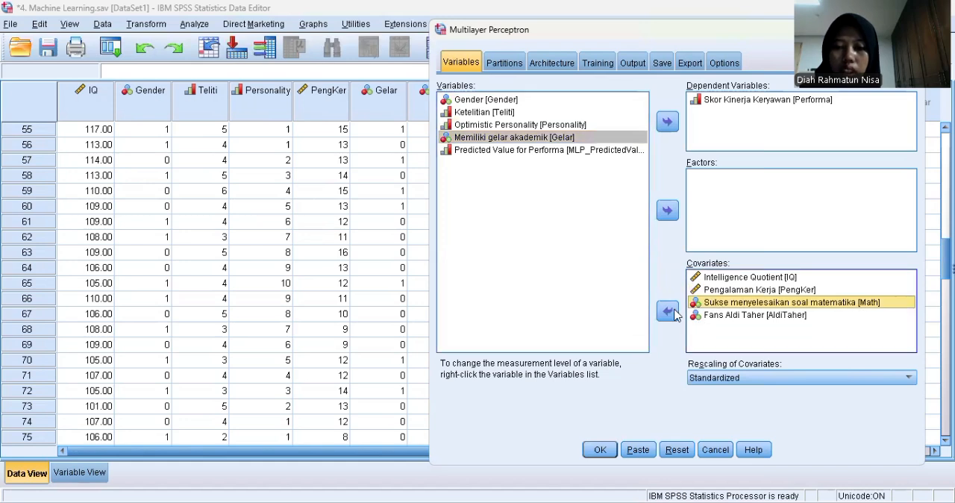
pyautogui.doubleClick(698, 306)
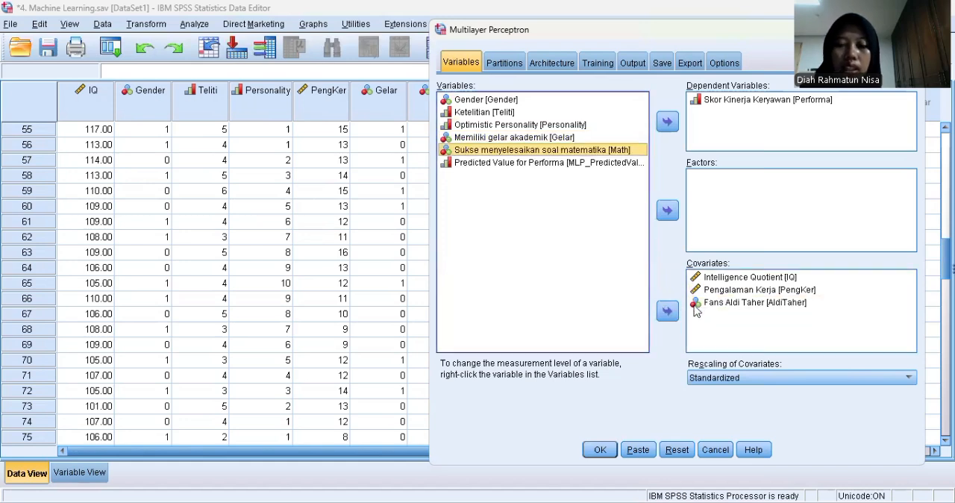
pyautogui.click(718, 305)
pyautogui.click(668, 312)
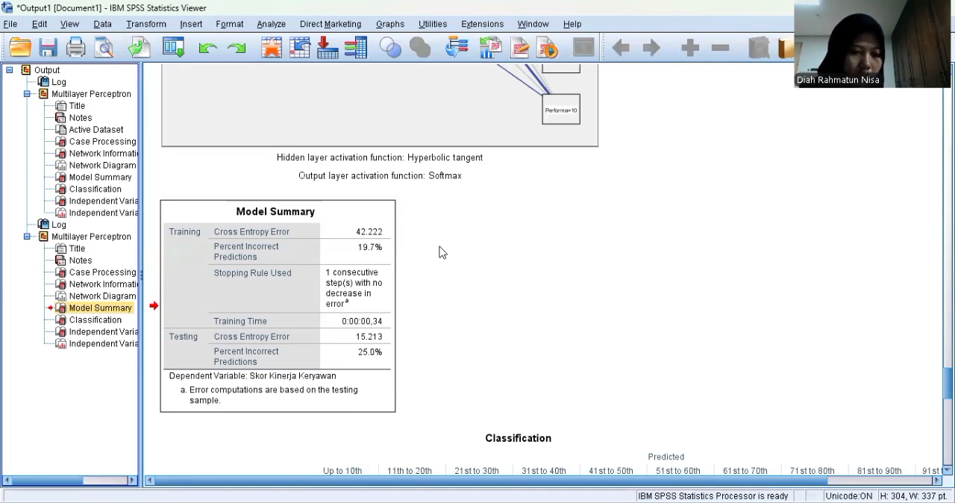
# Examine the second model's Independent Variable Importance table and Normalized Importance chart
pyautogui.click(120, 332)
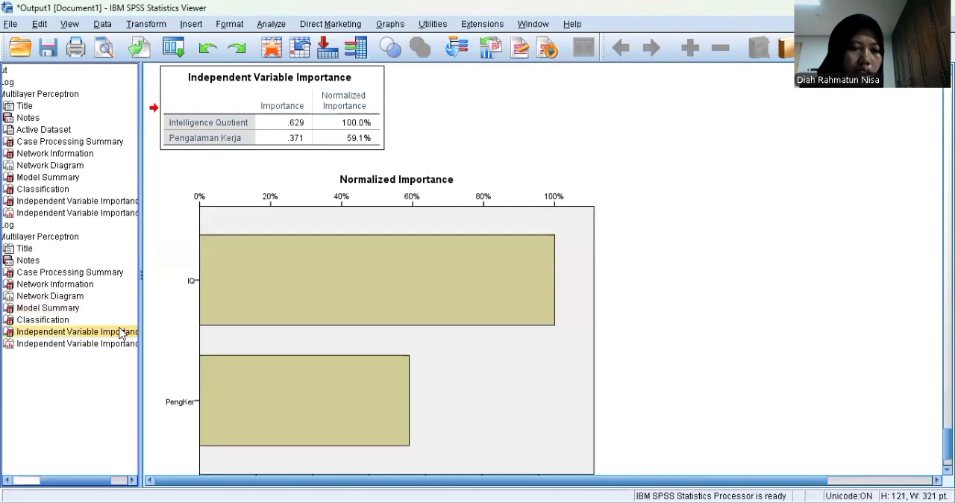
pyautogui.scroll(3, 402, 257)
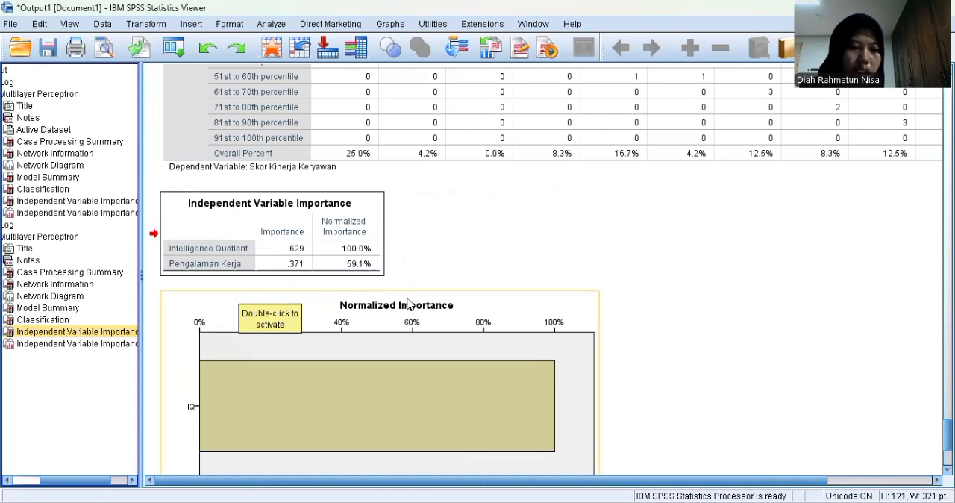
pyautogui.scroll(-3, 534, 282)
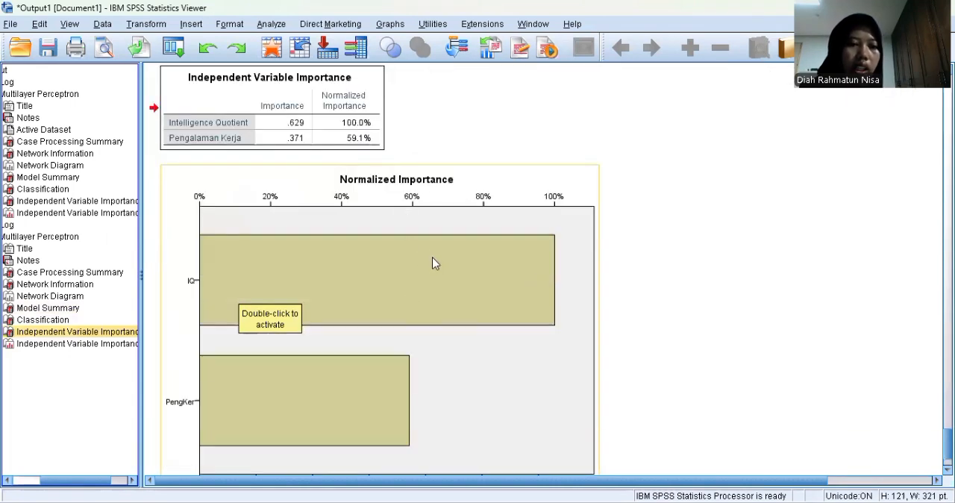
pyautogui.scroll(-2, 371, 305)
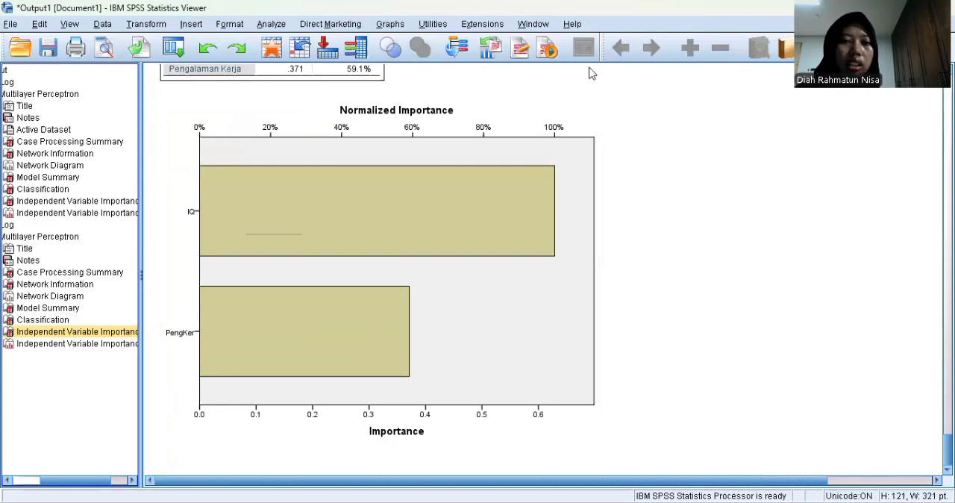
# Compare MLP_PredictedValue_A with MLP_PredictedValue and Performa in the data file, down to the unscored cases 101 to 115
pyautogui.hotkey('alt', 'Tab')
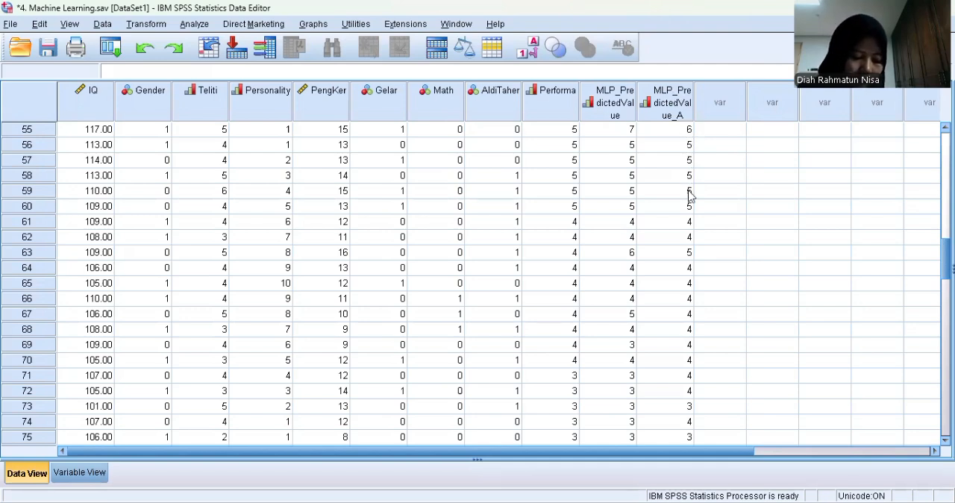
pyautogui.scroll(-2, 689, 167)
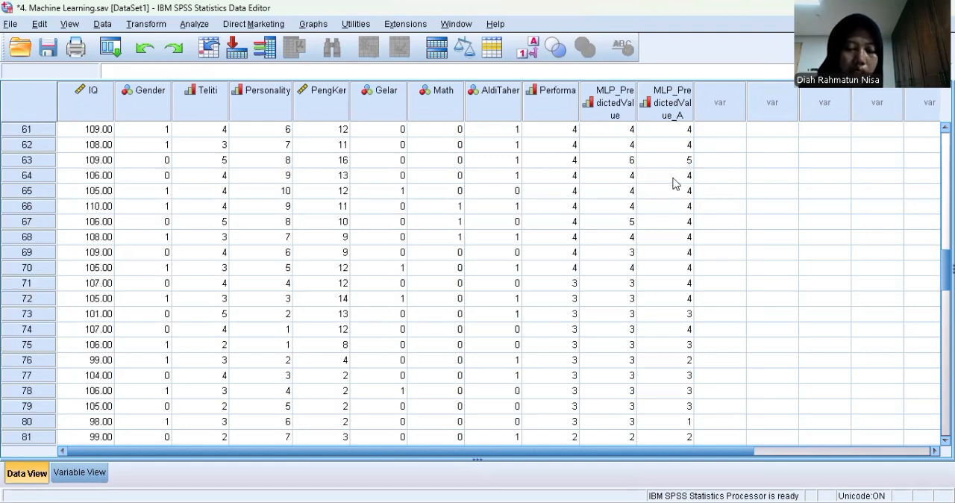
pyautogui.scroll(-5, 676, 183)
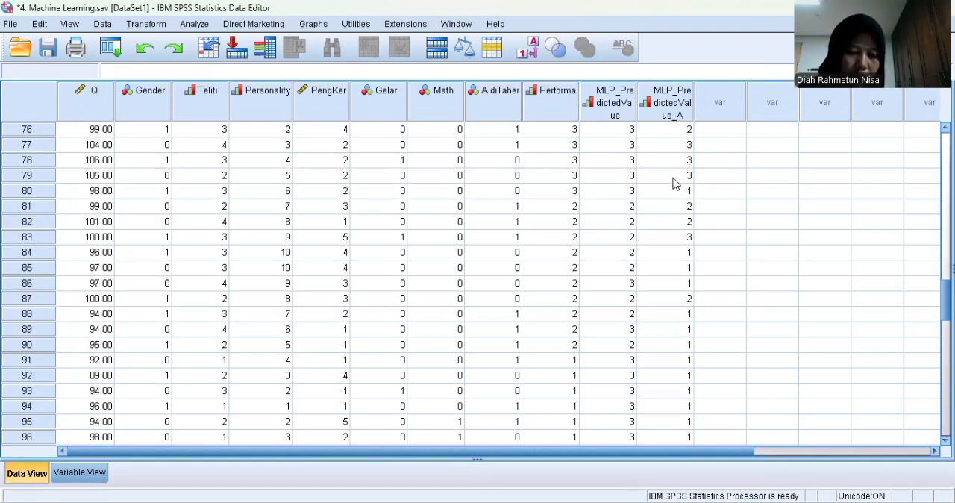
pyautogui.scroll(-3, 675, 184)
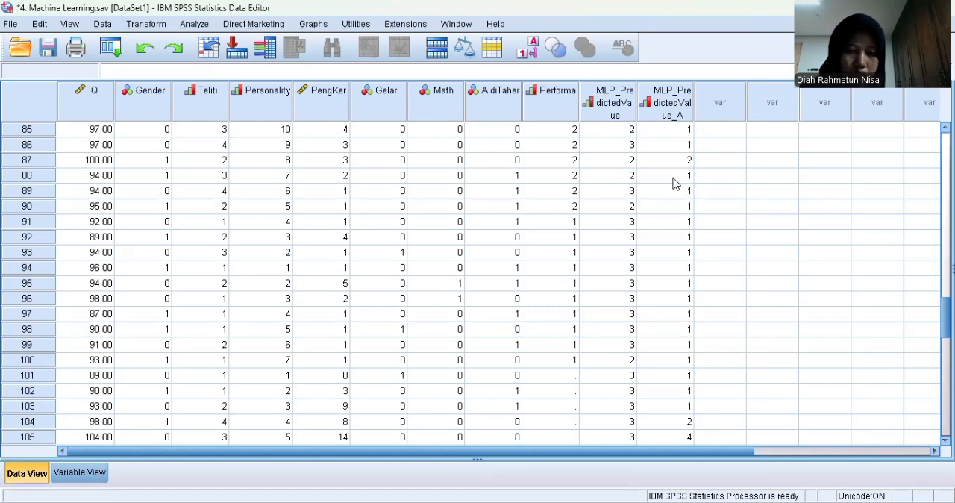
pyautogui.scroll(-2, 675, 184)
pyautogui.scroll(-3, 693, 298)
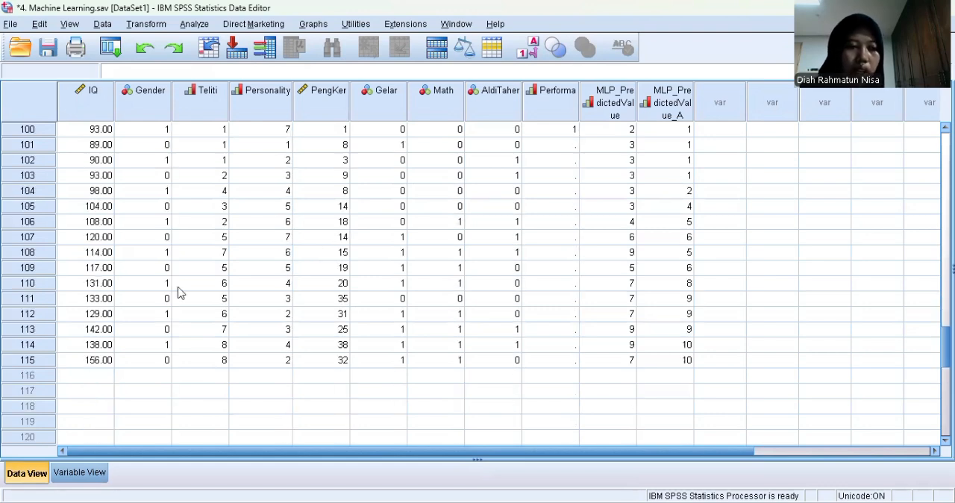